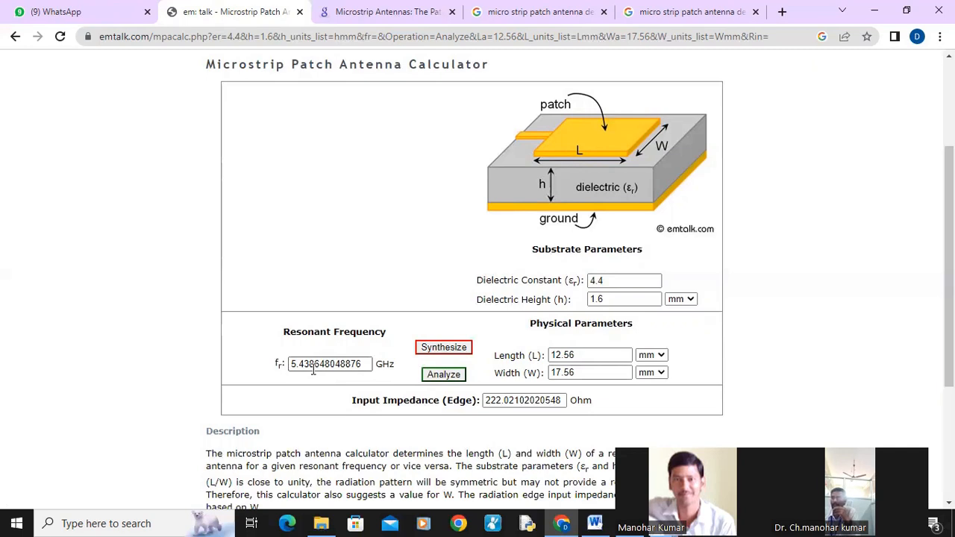
- Leave the patch calculator and the Word dimension drawing, and switch to the ANSYS Electronics Desktop window with the HFSS project
{"action": "scroll", "coordinate": [366, 372], "scroll_direction": "down", "scroll_amount": 2}
{"action": "scroll", "coordinate": [369, 371], "scroll_direction": "up", "scroll_amount": 3}
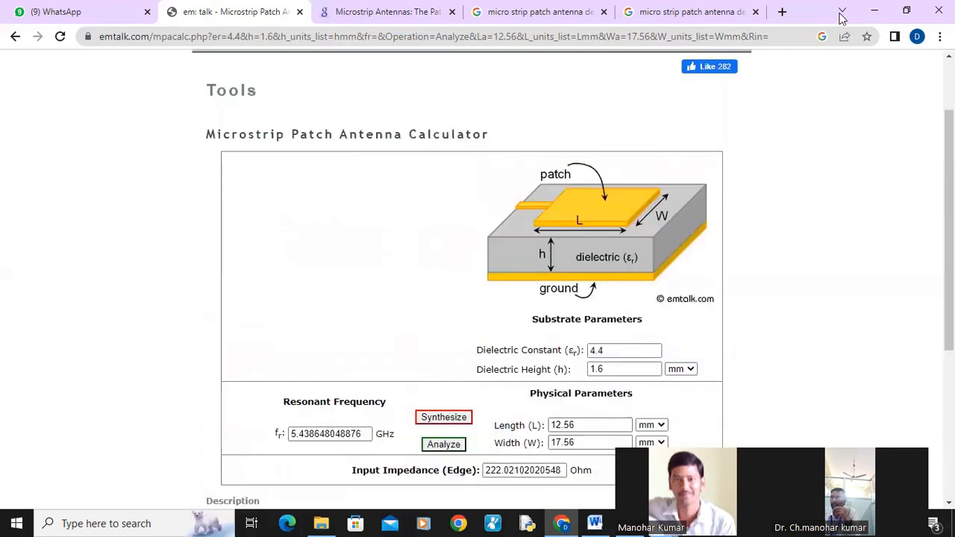
{"action": "left_click", "coordinate": [873, 10]}
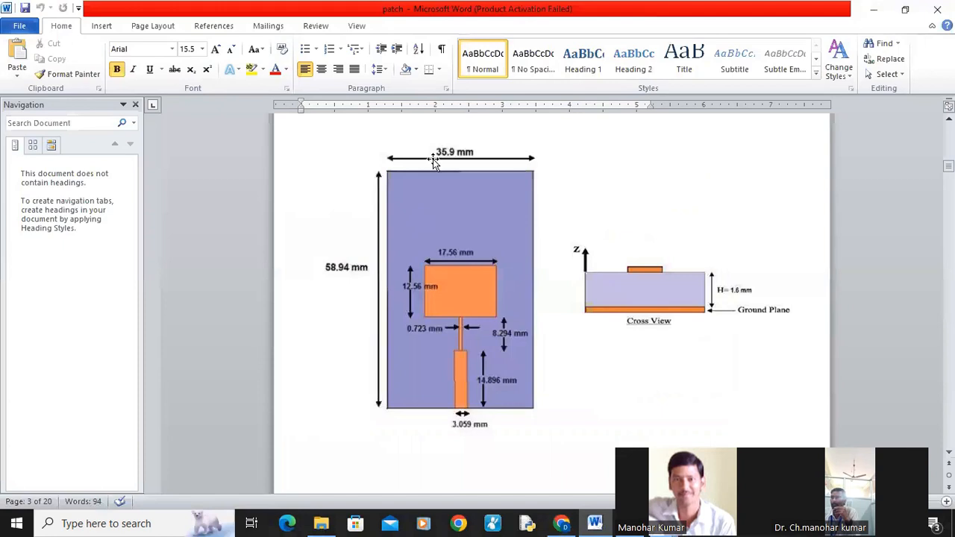
{"action": "left_click", "coordinate": [873, 10]}
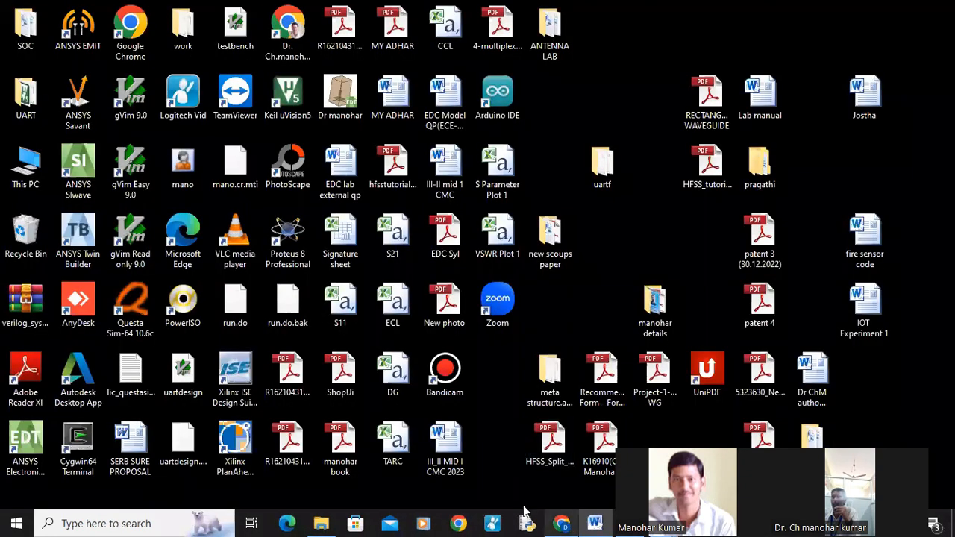
{"action": "double_click", "coordinate": [25, 438]}
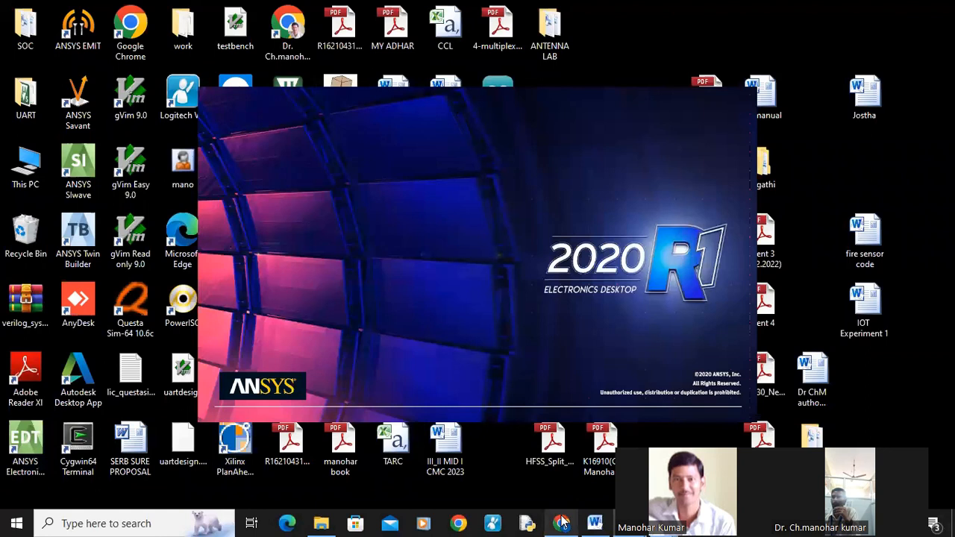
{"action": "mouse_move", "coordinate": [630, 523]}
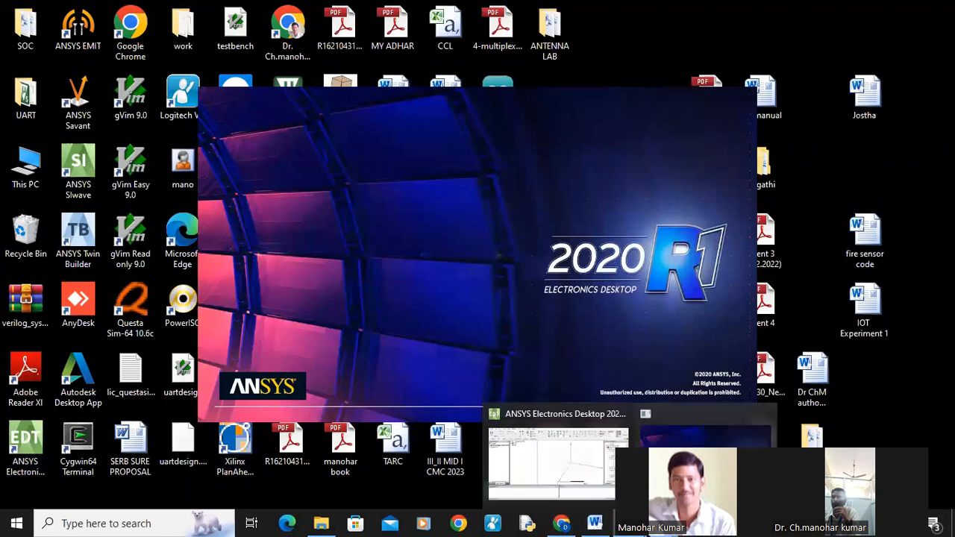
{"action": "left_click", "coordinate": [567, 467]}
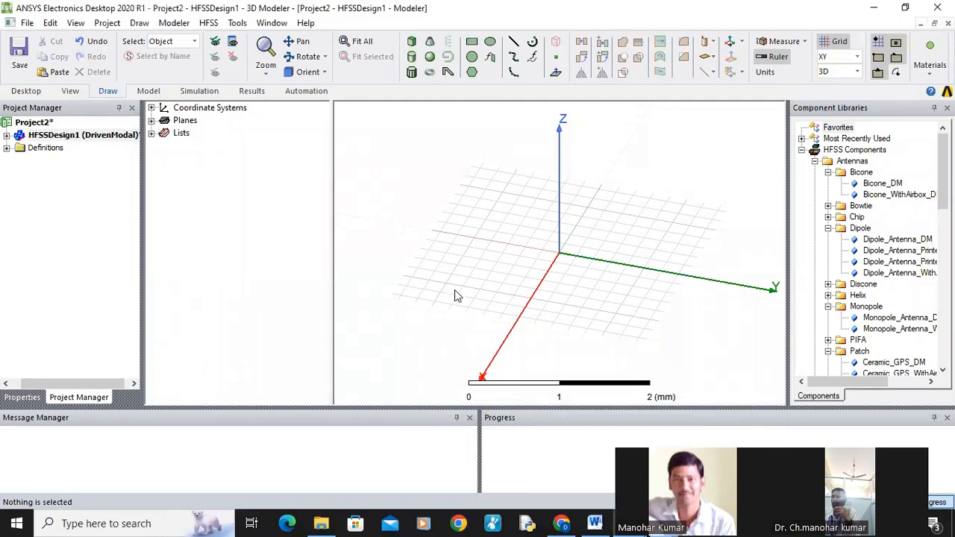
- Expand the HFSSDesign1 project tree and rename the design as Patch antenna
{"action": "double_click", "coordinate": [18, 135]}
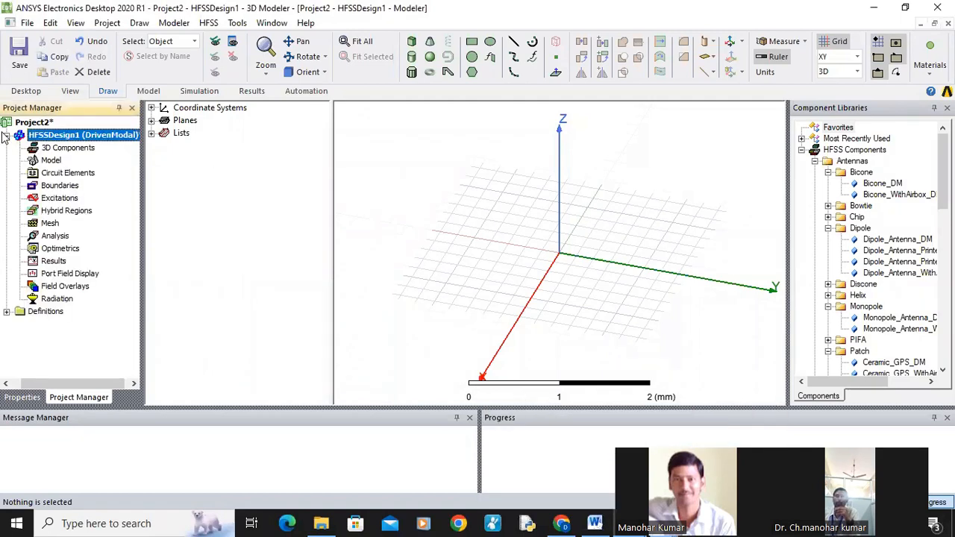
{"action": "left_click", "coordinate": [27, 22]}
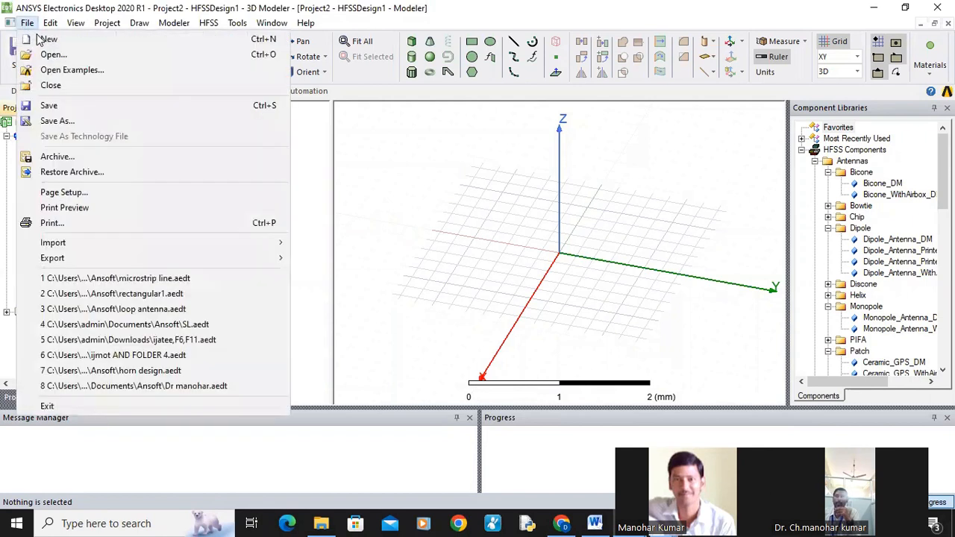
{"action": "left_click", "coordinate": [362, 217]}
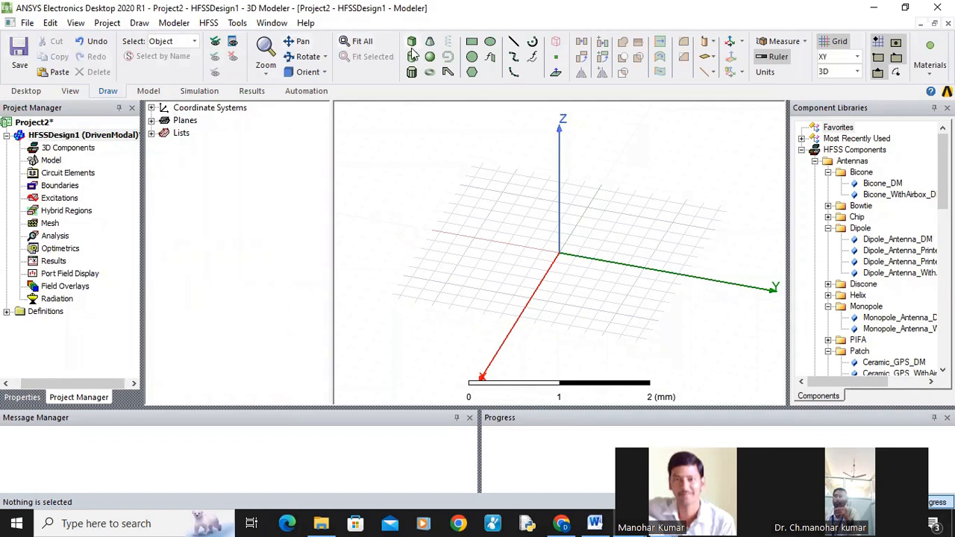
{"action": "left_click", "coordinate": [69, 137]}
{"action": "right_click", "coordinate": [68, 137]}
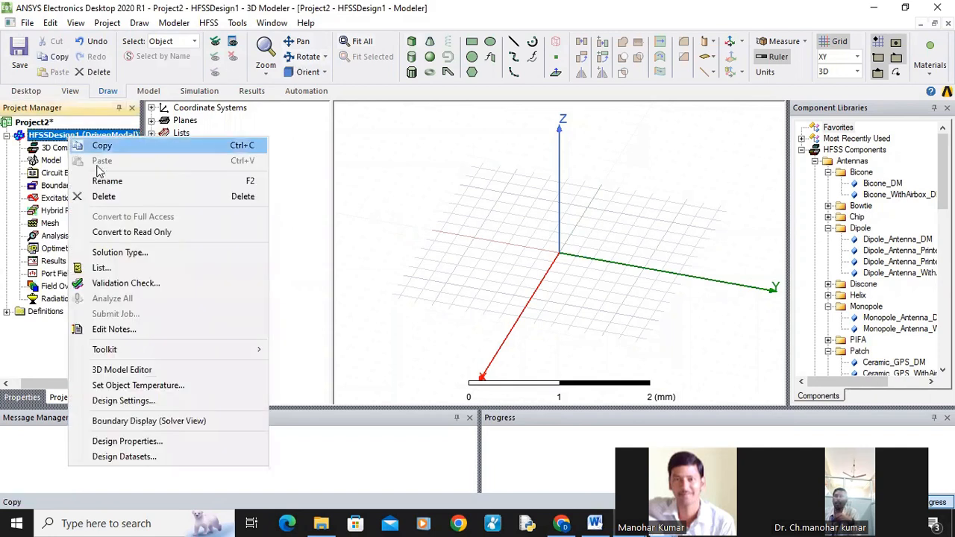
{"action": "left_click", "coordinate": [151, 181]}
{"action": "type", "text": "P"}
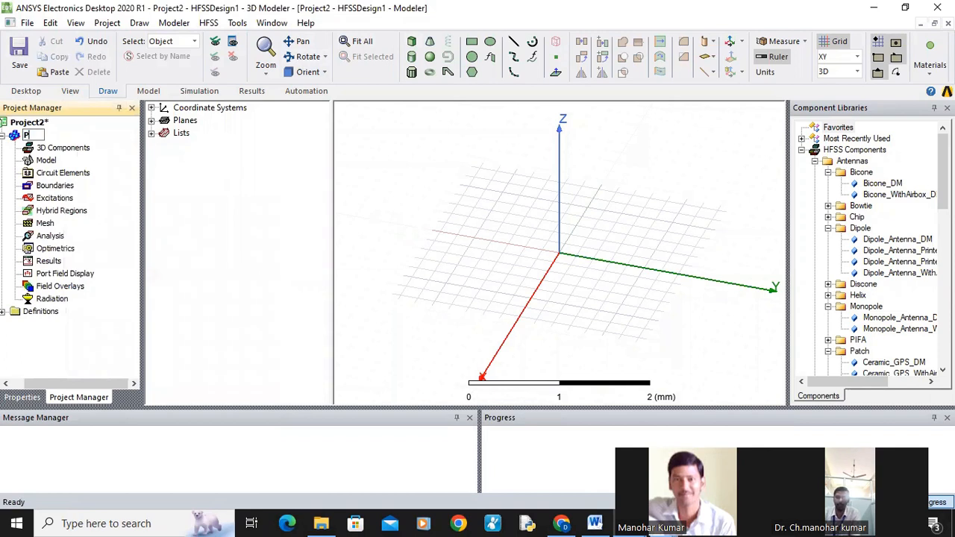
{"action": "type", "text": "arch antenna"}
{"action": "left_click", "coordinate": [217, 191]}
- Draw a rectangle of about 1.4 by 1 mm around the origin in the XY plane
{"action": "left_click", "coordinate": [581, 250]}
{"action": "left_click", "coordinate": [298, 41]}
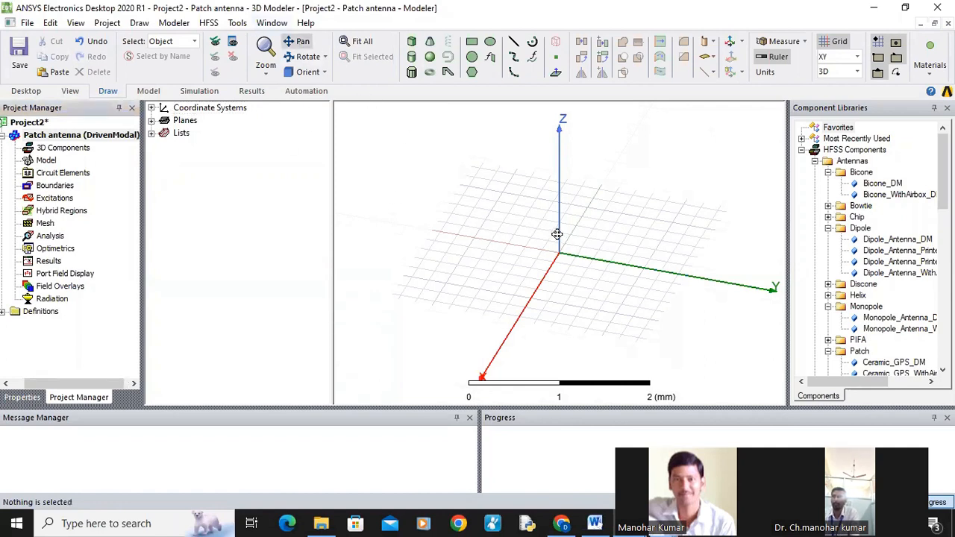
{"action": "left_click_drag", "start_coordinate": [556, 234], "coordinate": [519, 179]}
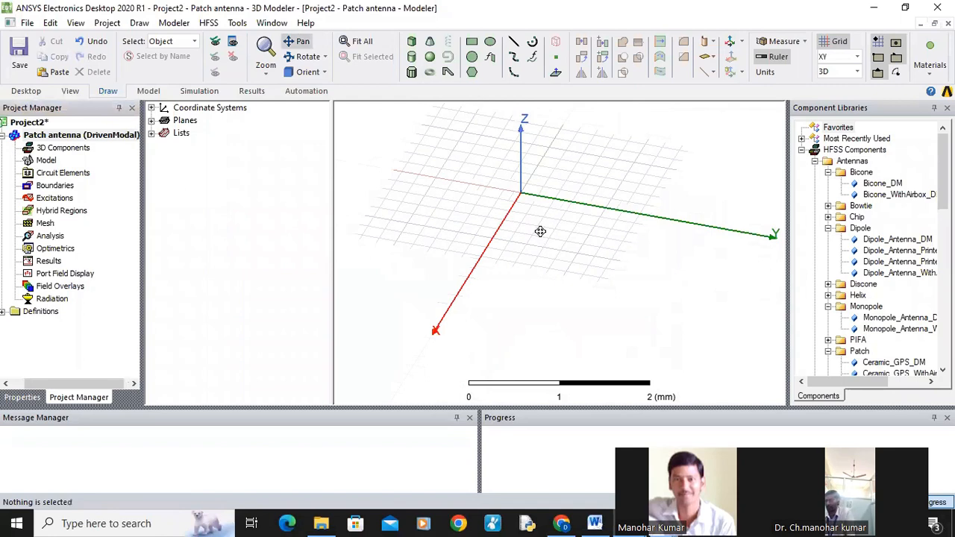
{"action": "left_click_drag", "start_coordinate": [557, 285], "coordinate": [628, 385]}
{"action": "left_click_drag", "start_coordinate": [602, 279], "coordinate": [575, 179]}
{"action": "scroll", "coordinate": [571, 224], "scroll_direction": "up", "scroll_amount": 1}
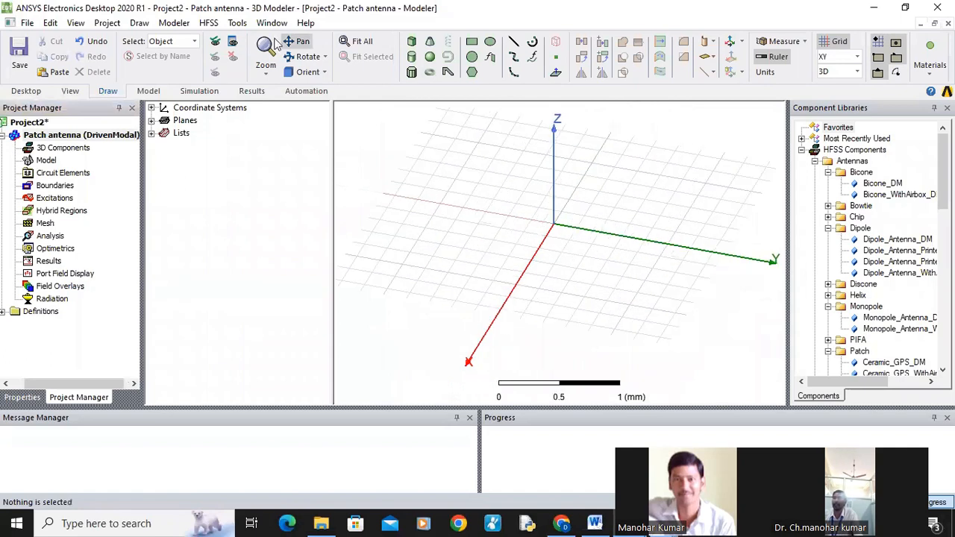
{"action": "left_click", "coordinate": [471, 42]}
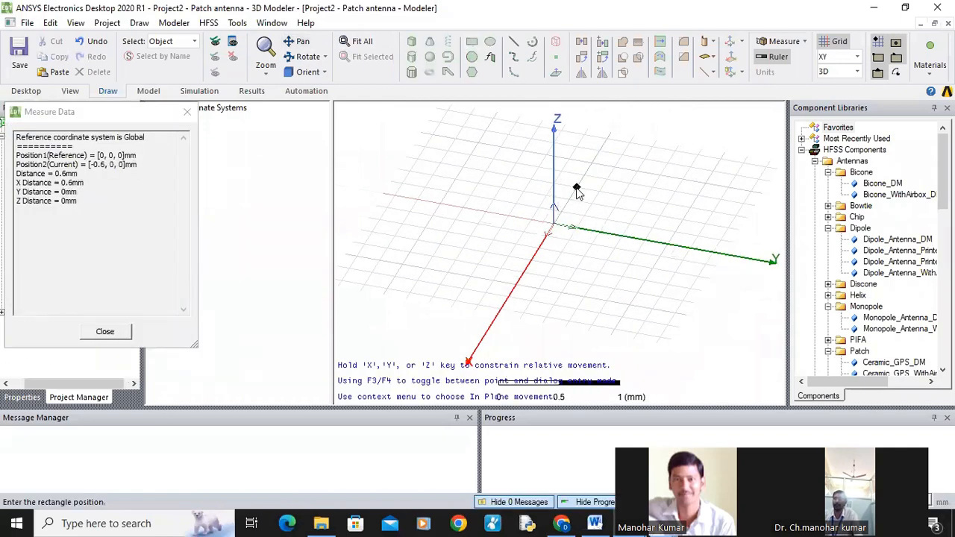
{"action": "left_click", "coordinate": [530, 182]}
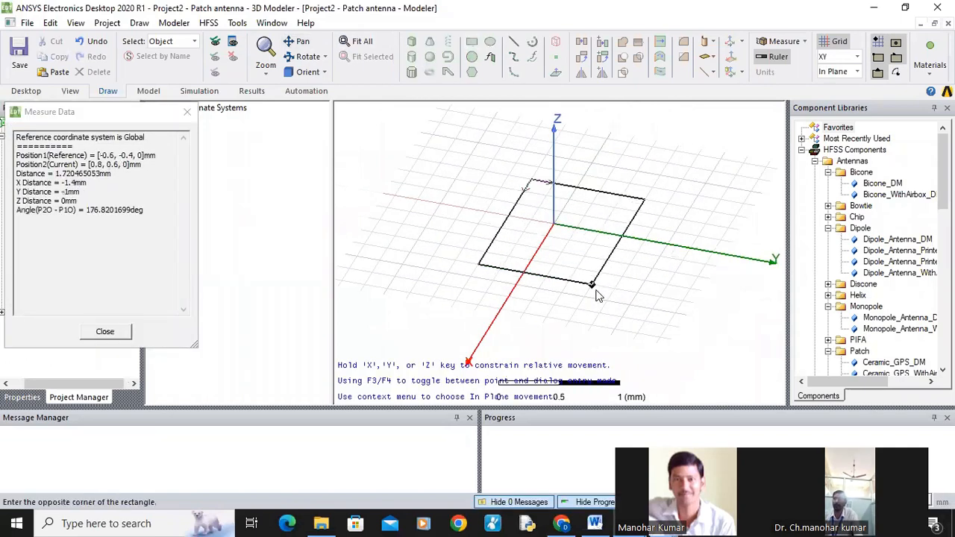
{"action": "left_click", "coordinate": [592, 284]}
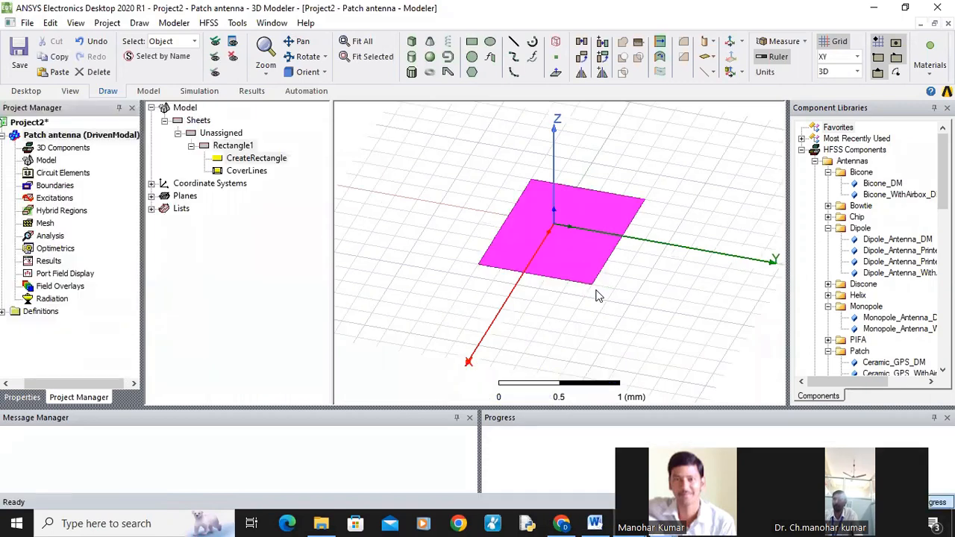
- Set the rectangle's position to -6.28, -8.78, 0 mm
{"action": "double_click", "coordinate": [257, 160]}
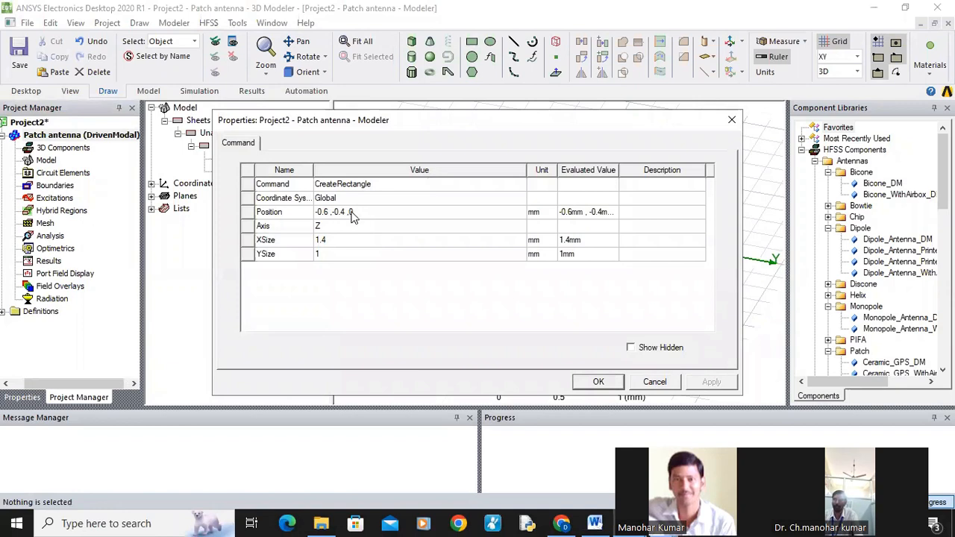
{"action": "left_click", "coordinate": [352, 214]}
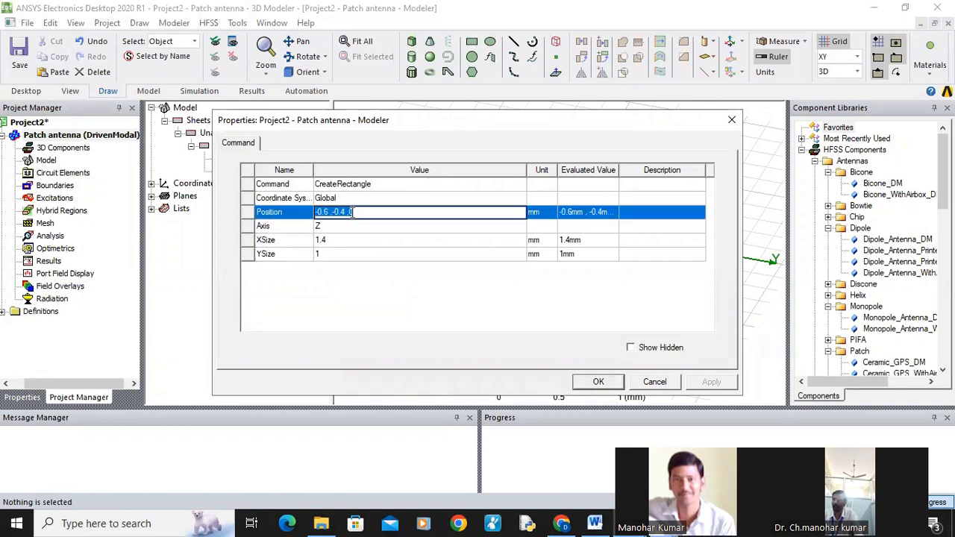
{"action": "type", "text": "-6"}
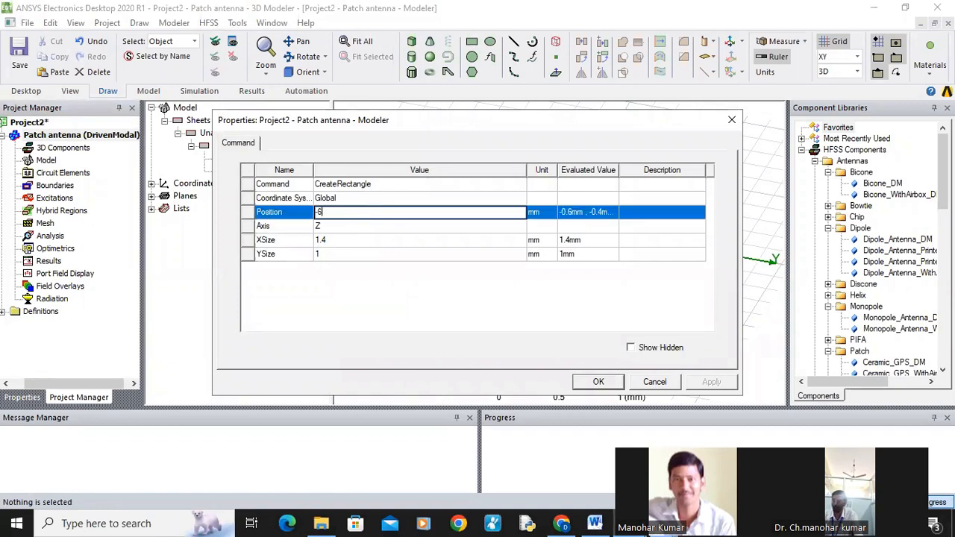
{"action": "type", "text": ".28,-8.78,0"}
- Set the rectangle's XSize to 12.56 mm and YSize to 17.56 mm, and fit the whole rectangle in the view
{"action": "left_click", "coordinate": [336, 239]}
{"action": "type", "text": "12"}
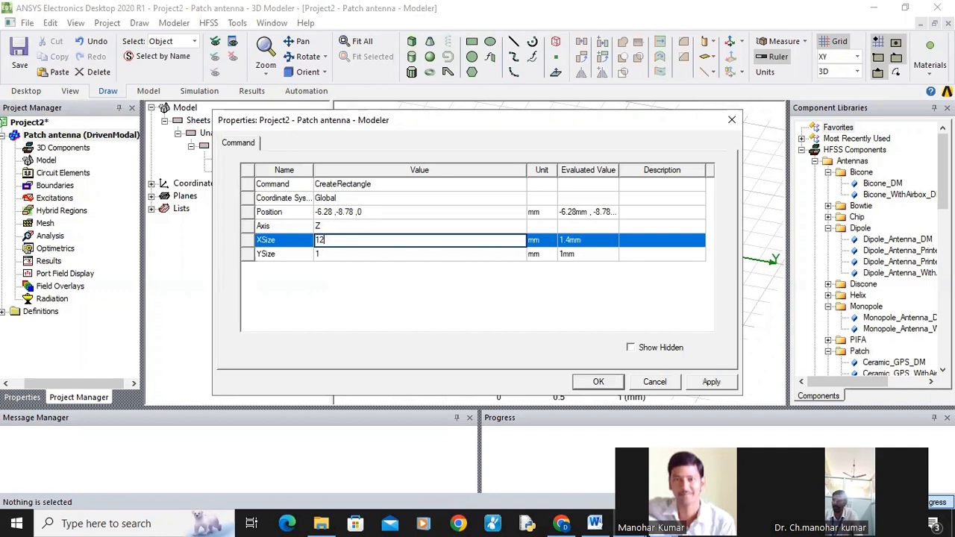
{"action": "type", "text": ".56"}
{"action": "left_click", "coordinate": [326, 254]}
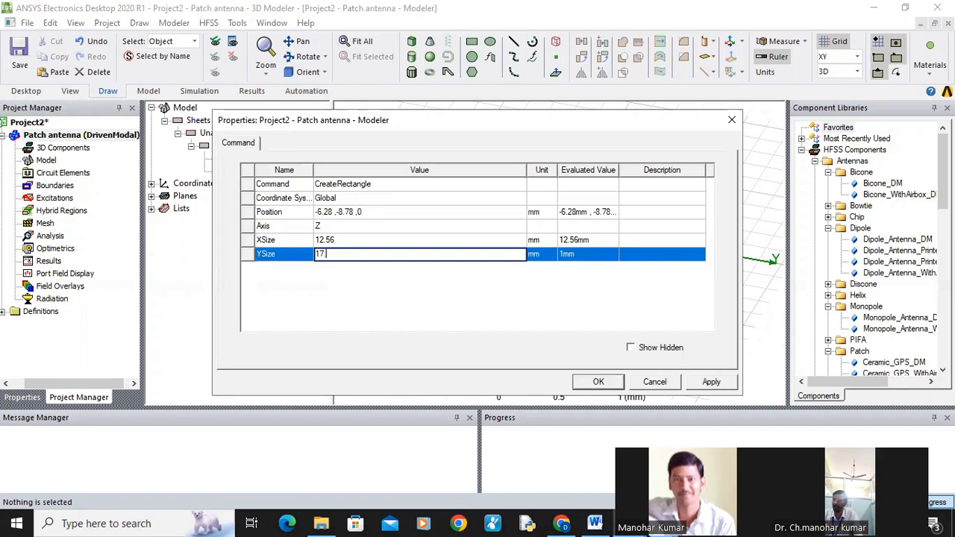
{"action": "left_click", "coordinate": [388, 302]}
{"action": "left_click", "coordinate": [708, 384]}
{"action": "left_click", "coordinate": [598, 381]}
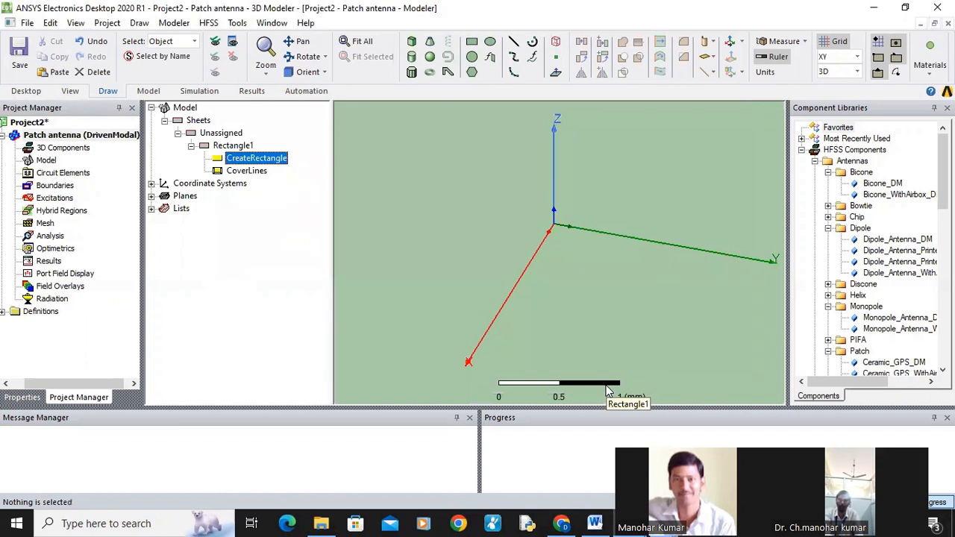
{"action": "key", "text": "ctrl+d"}
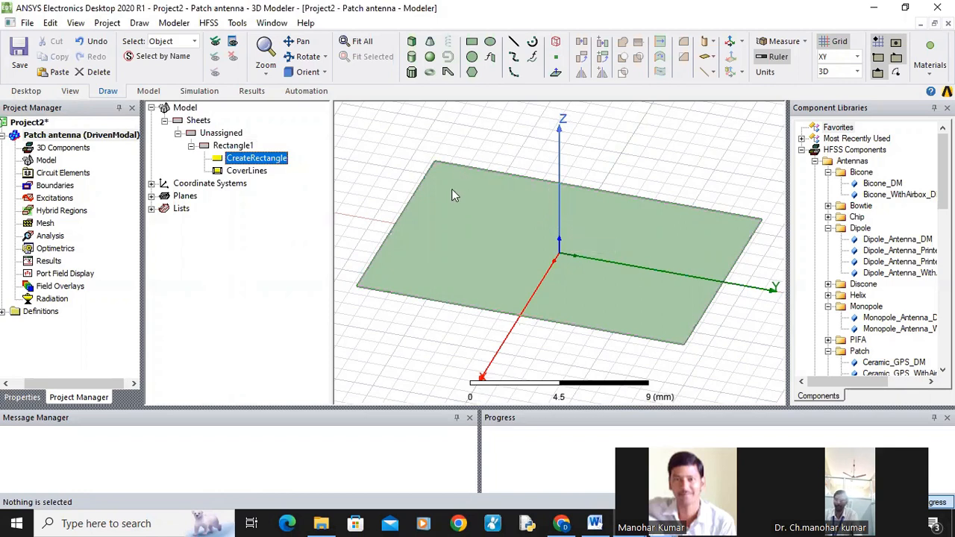
- Rename the rectangle as patch and change its colour to green with RGB 0, 255, 128
{"action": "double_click", "coordinate": [243, 146]}
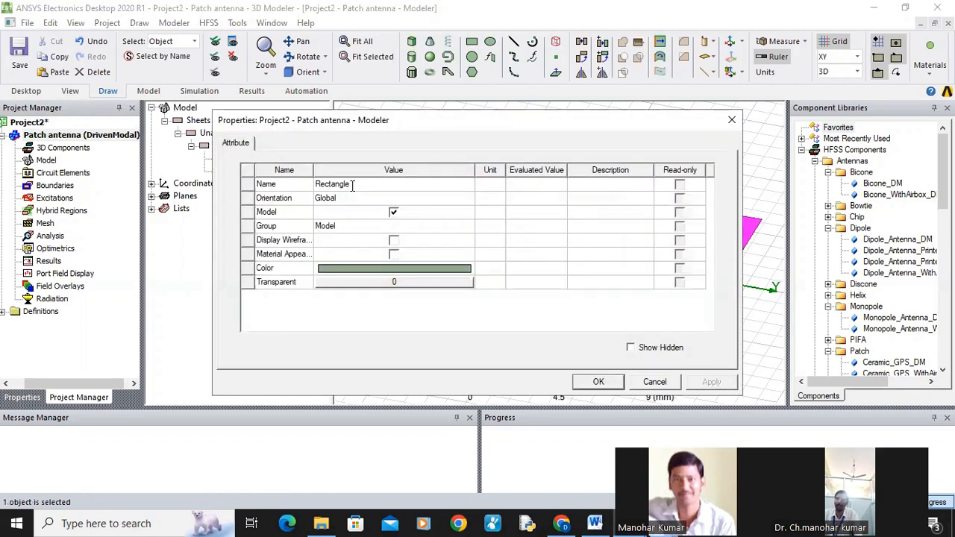
{"action": "left_click", "coordinate": [353, 185]}
{"action": "type", "text": "patch"}
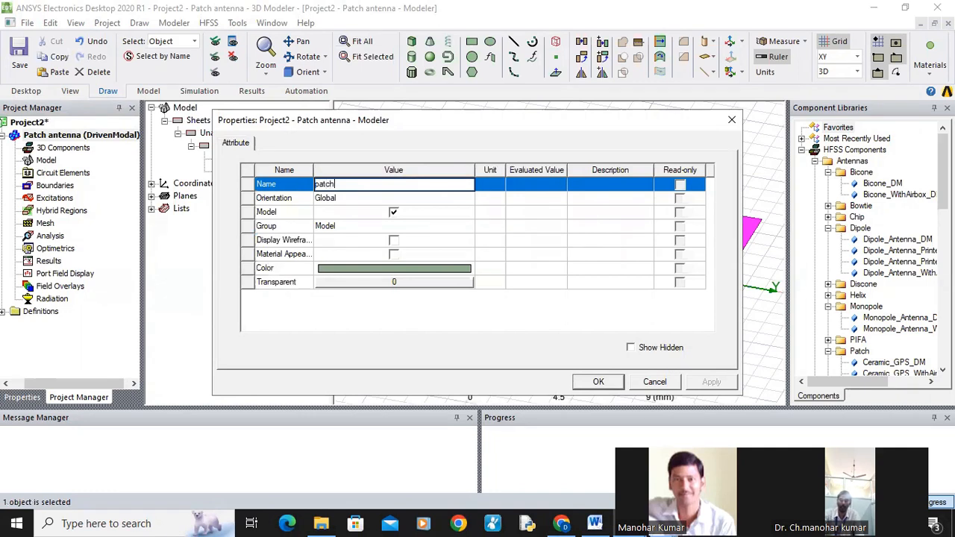
{"action": "left_click", "coordinate": [418, 277]}
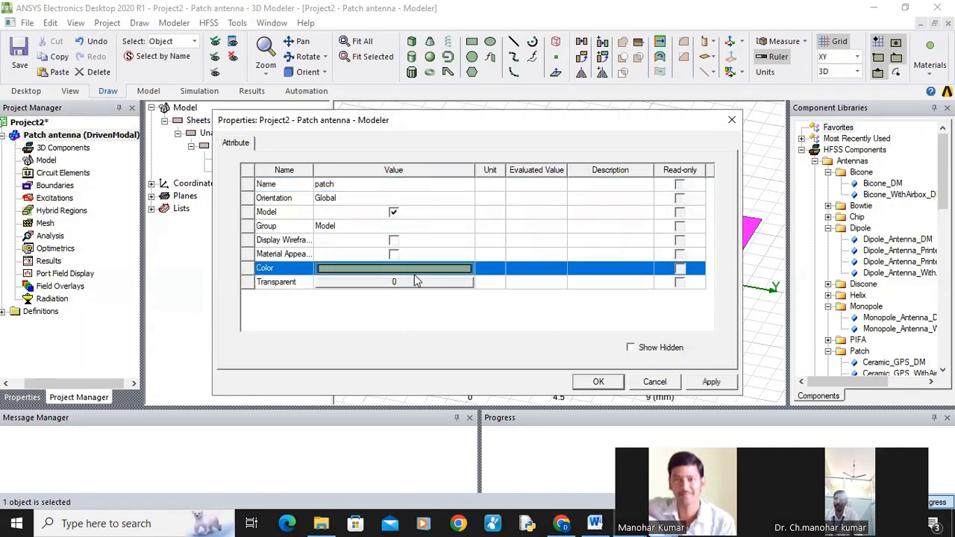
{"action": "left_click", "coordinate": [431, 277]}
{"action": "left_click", "coordinate": [388, 182]}
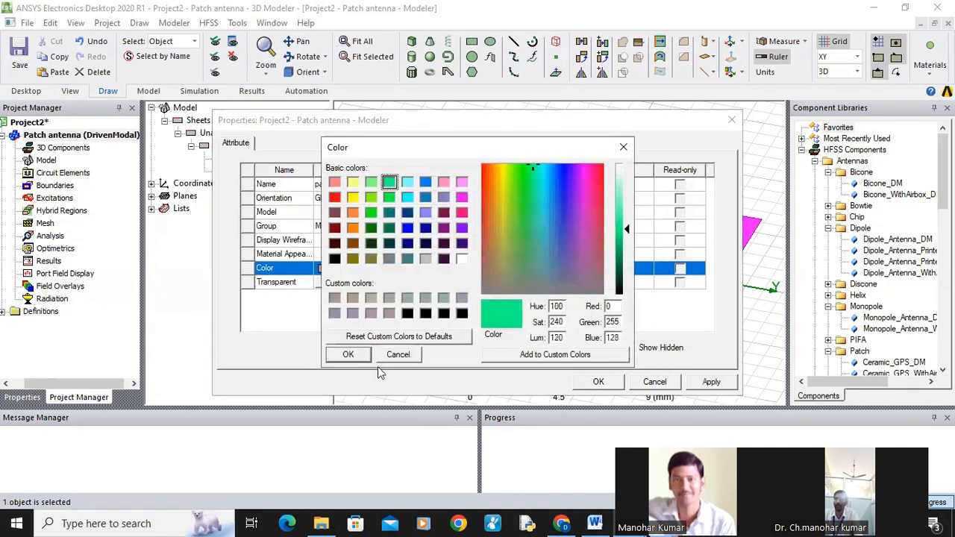
{"action": "left_click", "coordinate": [348, 354]}
- Set the patch's transparency to 0.2 and apply its attribute changes
{"action": "left_click", "coordinate": [433, 280]}
{"action": "left_click_drag", "start_coordinate": [431, 249], "coordinate": [422, 248]}
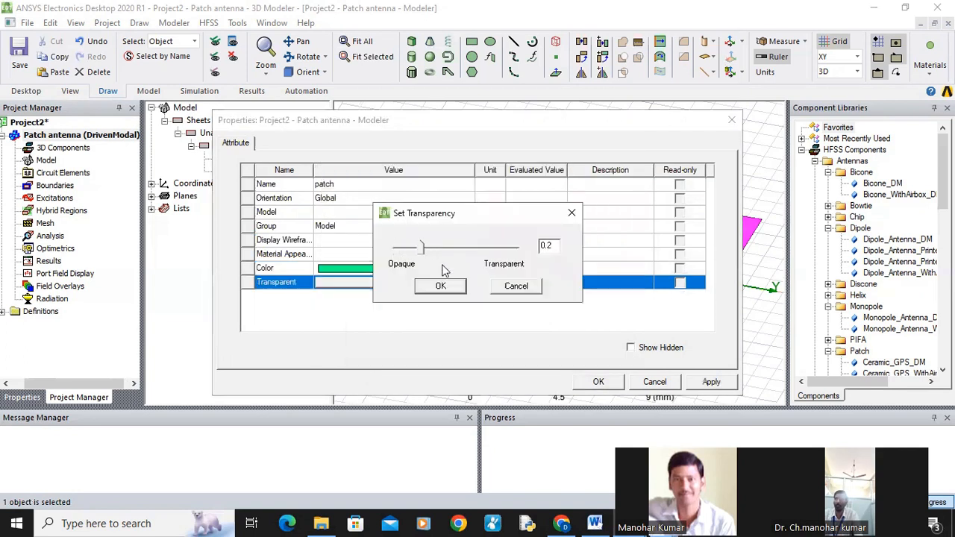
{"action": "left_click", "coordinate": [453, 289]}
{"action": "left_click", "coordinate": [711, 382]}
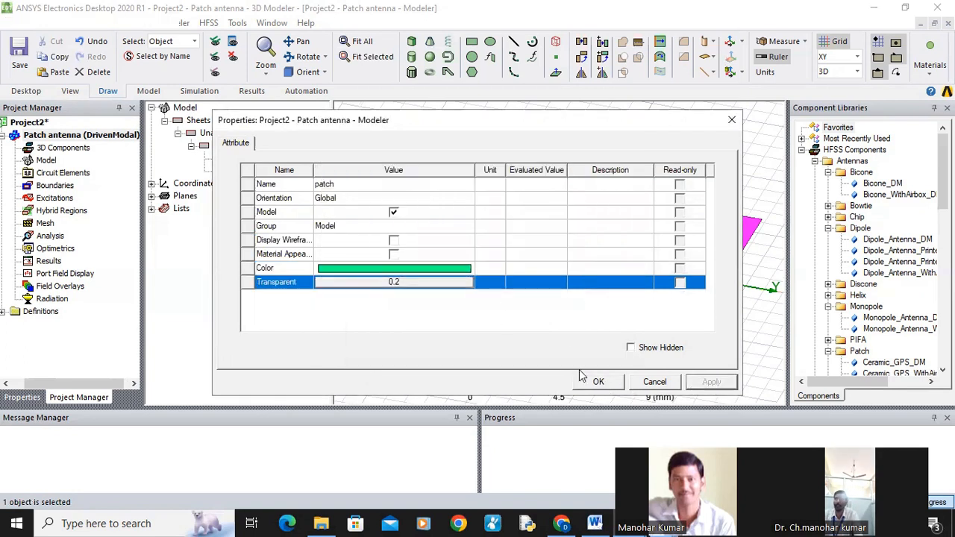
{"action": "left_click", "coordinate": [597, 381]}
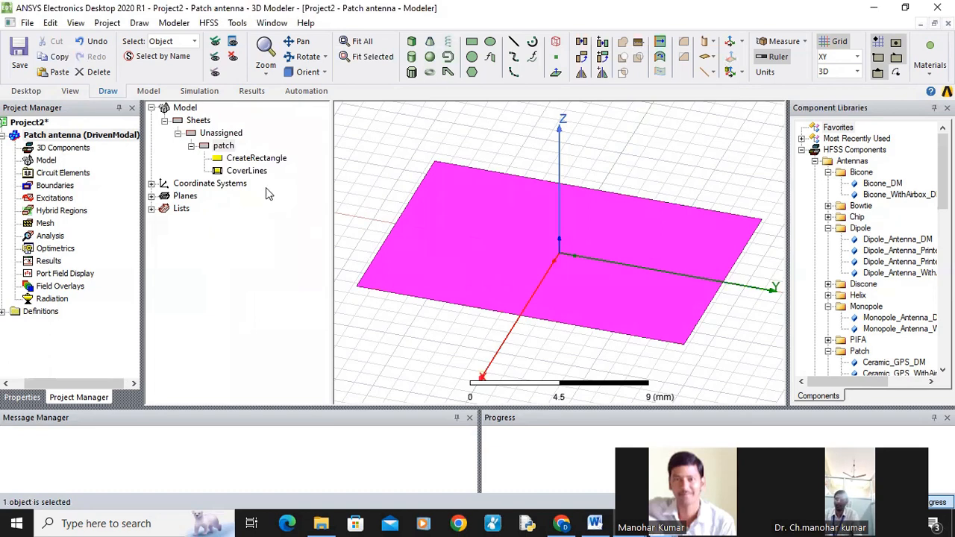
- Draw a feed rectangle of about 7 by 2 mm along the X axis, starting near the patch edge at about 6, -1, 0 mm
{"action": "left_click", "coordinate": [298, 41]}
{"action": "mouse_move", "coordinate": [625, 216]}
{"action": "left_mouse_down"}
{"action": "mouse_move", "coordinate": [633, 207]}
{"action": "mouse_move", "coordinate": [614, 246]}
{"action": "left_mouse_up"}
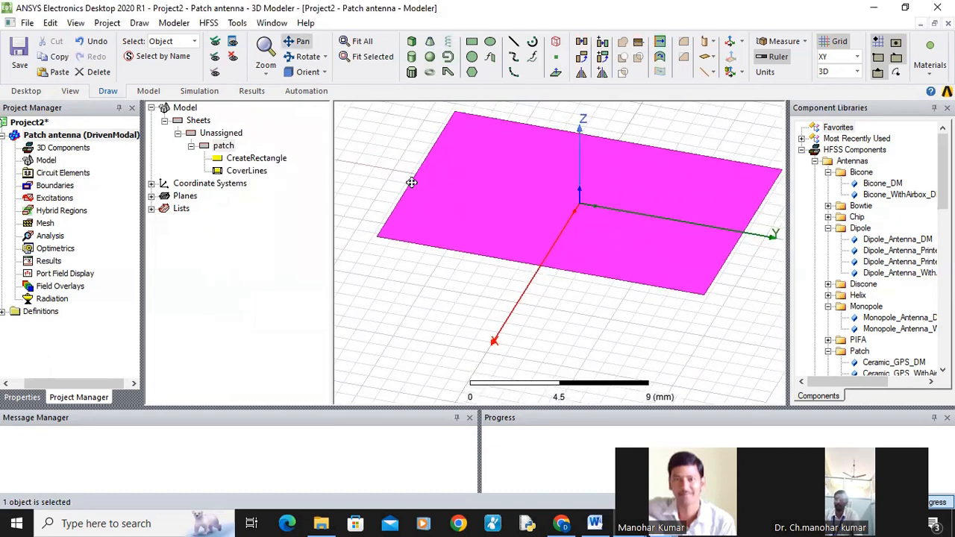
{"action": "left_click", "coordinate": [471, 41]}
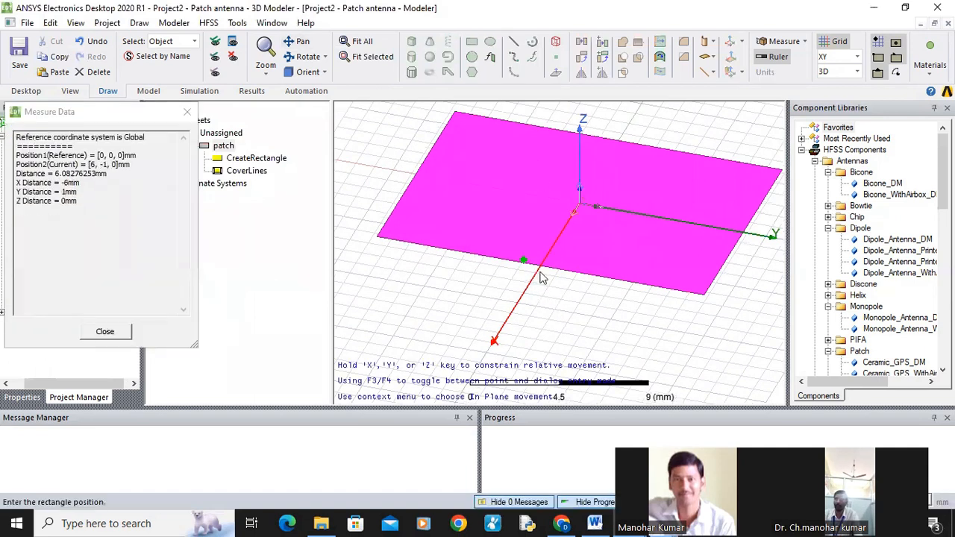
{"action": "left_click", "coordinate": [522, 267]}
{"action": "left_click", "coordinate": [521, 340]}
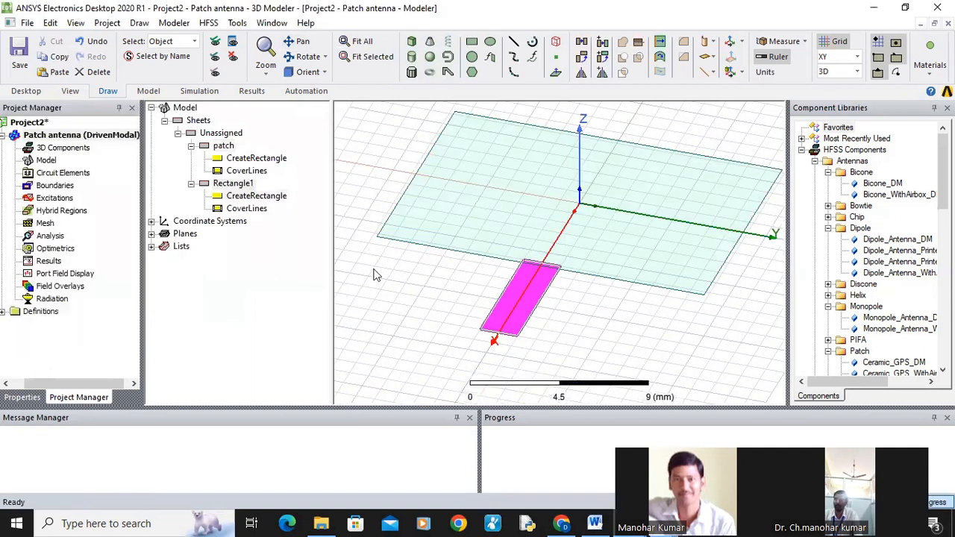
- Set the position of the narrow rectangle below the patch to 6.28, -0.3615, 0 mm
{"action": "double_click", "coordinate": [268, 195]}
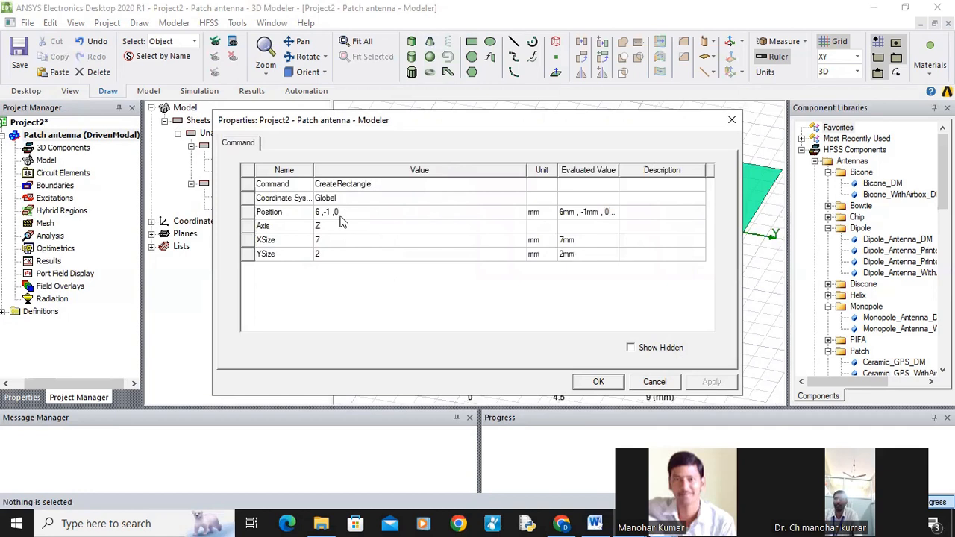
{"action": "left_click", "coordinate": [345, 212]}
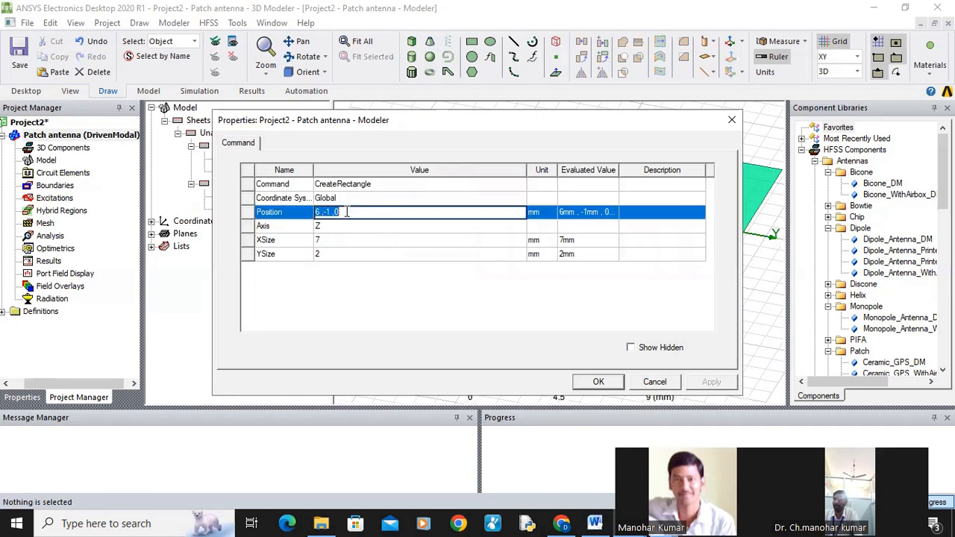
{"action": "type", "text": "6"}
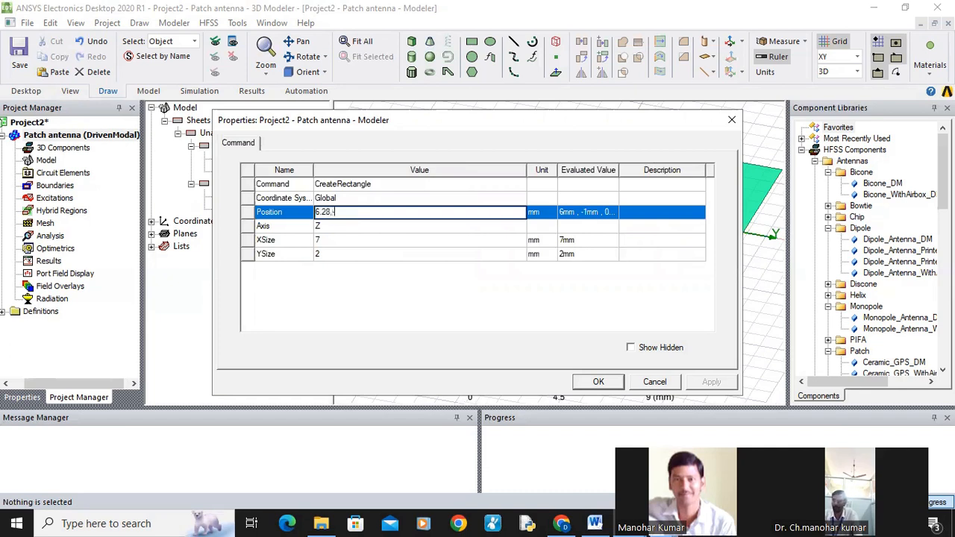
{"action": "type", "text": ".28,-0."}
{"action": "type", "text": "615"}
{"action": "type", "text": "6"}
{"action": "type", "text": "15,0"}
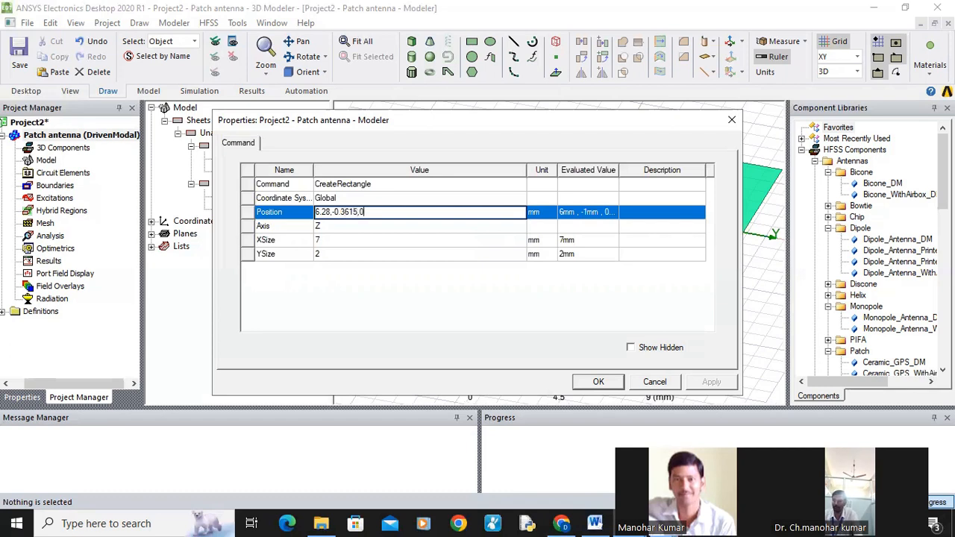
- Set the same rectangle's XSize to 8.294 mm and YSize to 0.723 mm, and apply the changes
{"action": "left_click", "coordinate": [328, 240]}
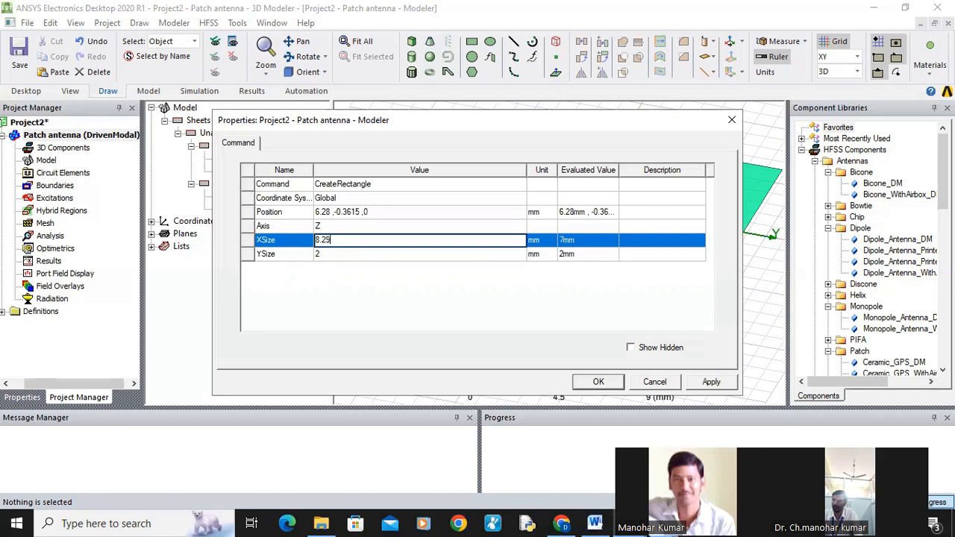
{"action": "type", "text": "8.294"}
{"action": "left_click", "coordinate": [337, 255]}
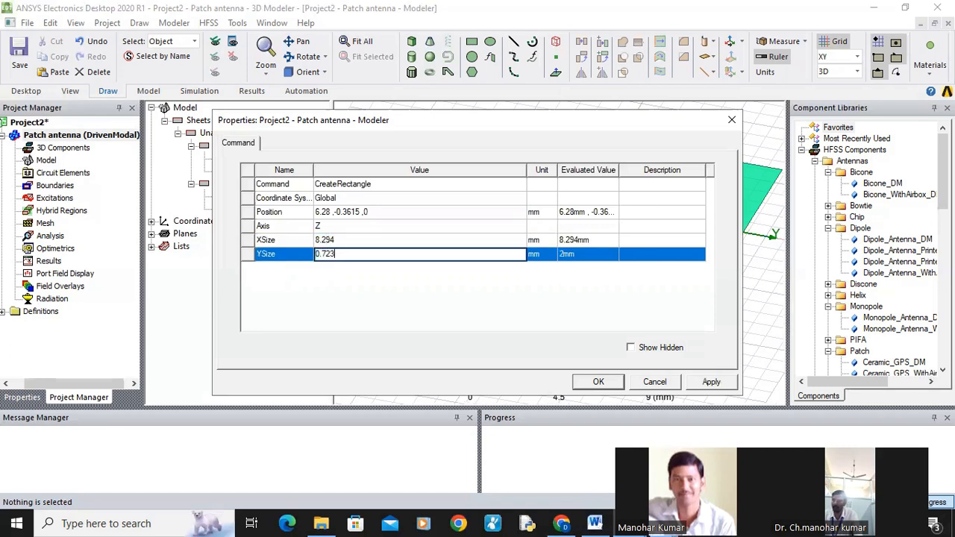
{"action": "left_click", "coordinate": [710, 381]}
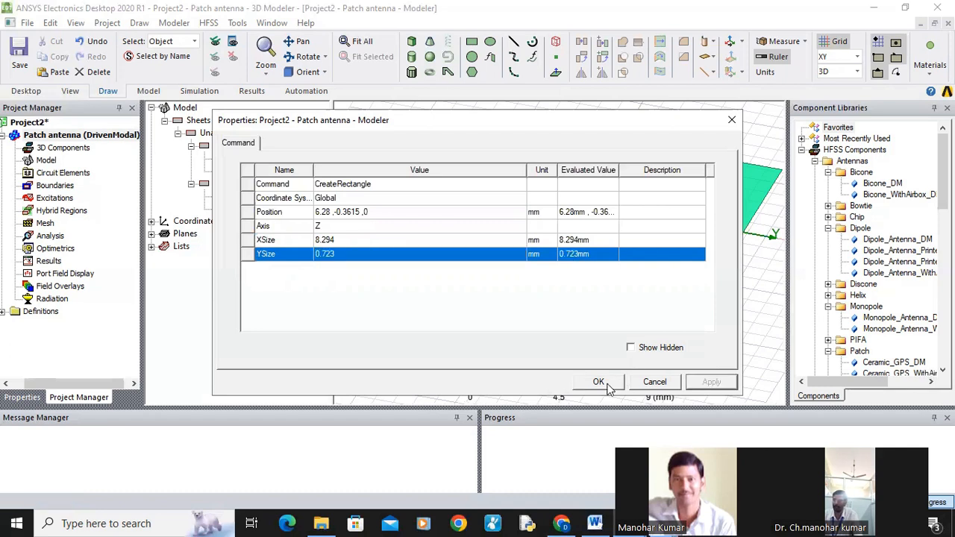
{"action": "left_click", "coordinate": [598, 382]}
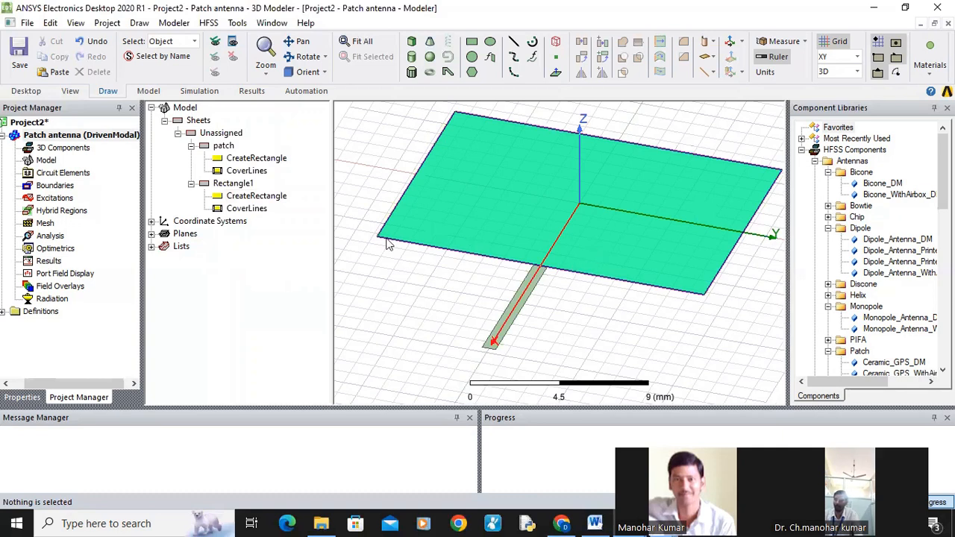
- Rename the narrow rectangle as transformer and change its colour to light green
{"action": "double_click", "coordinate": [233, 184]}
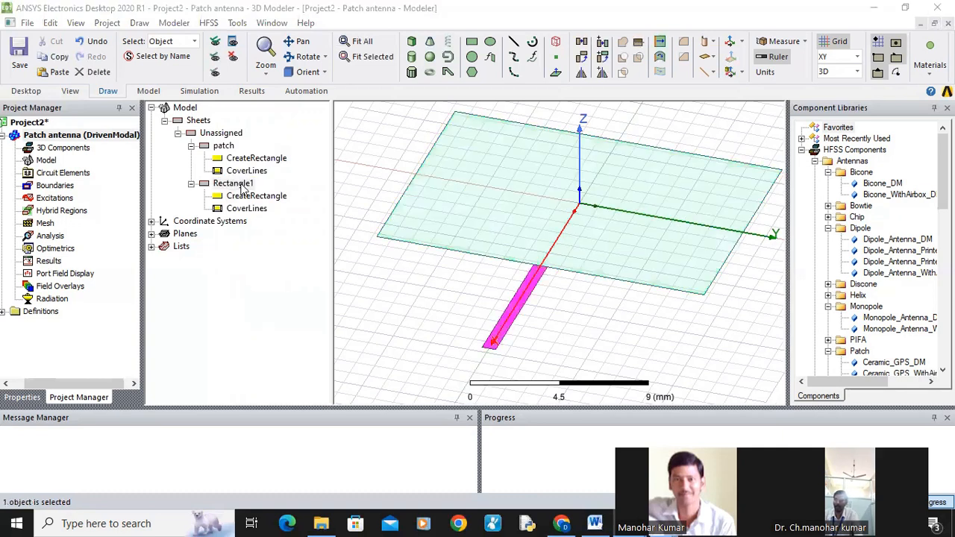
{"action": "left_click", "coordinate": [361, 185]}
{"action": "type", "text": "tran"}
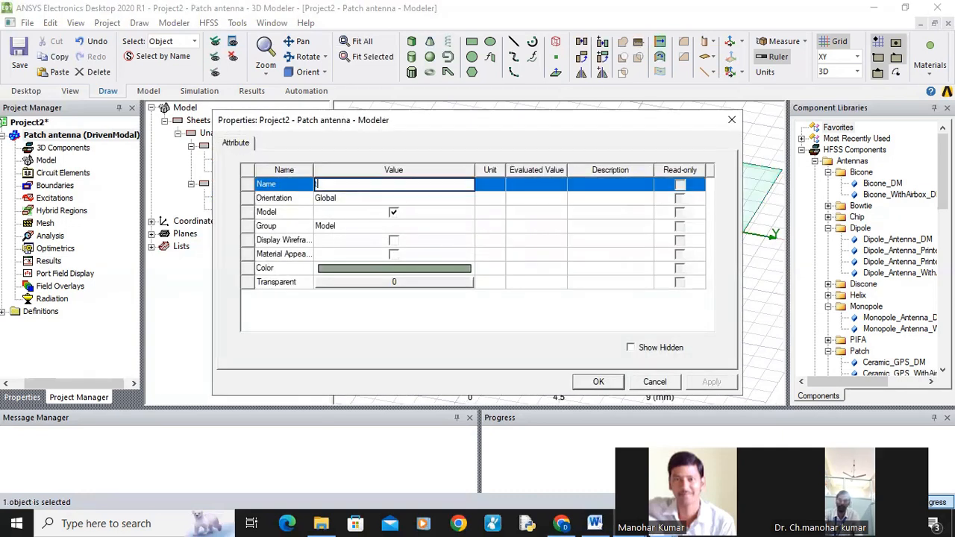
{"action": "type", "text": "sformer"}
{"action": "left_click", "coordinate": [424, 270]}
{"action": "left_click", "coordinate": [369, 184]}
{"action": "left_click", "coordinate": [358, 356]}
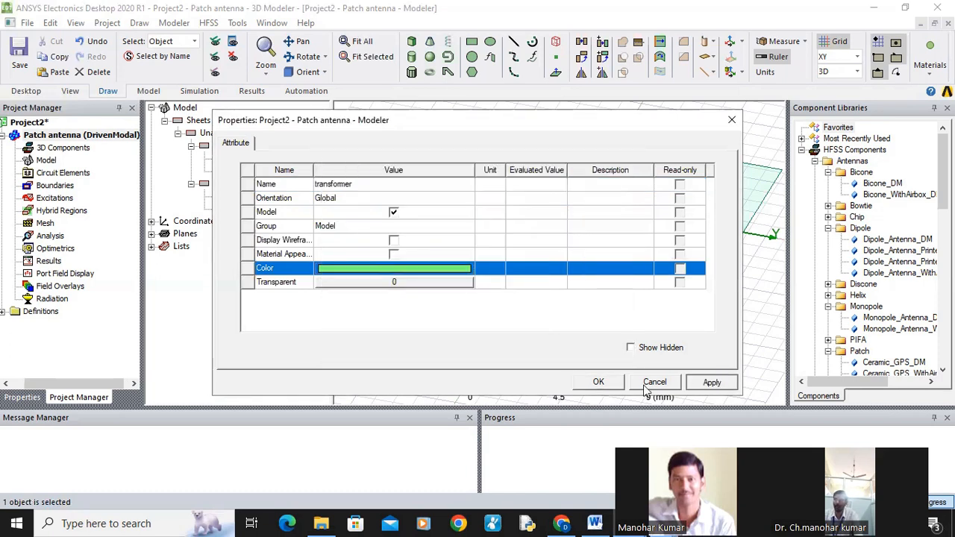
{"action": "left_click", "coordinate": [598, 381]}
{"action": "left_click", "coordinate": [579, 323]}
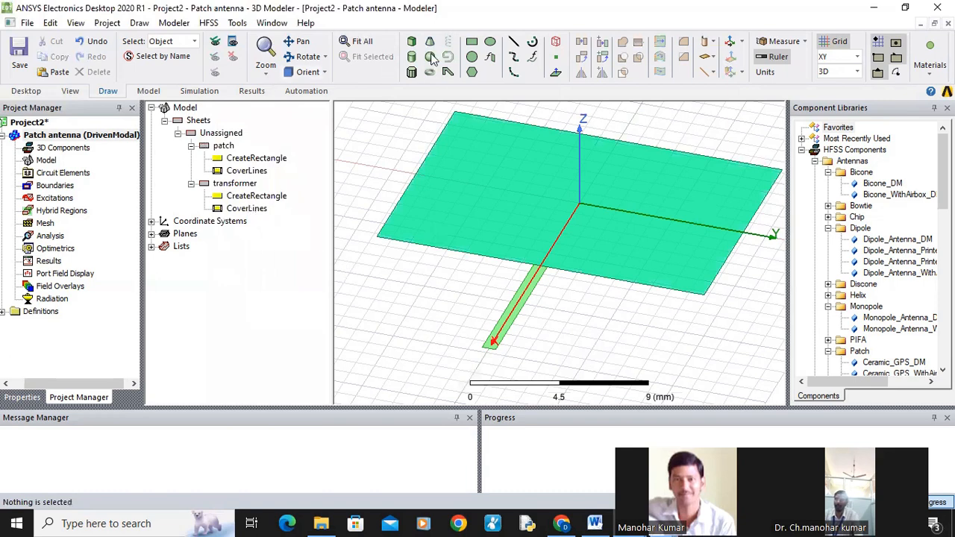
- Draw a rectangle of about 2 by 6 mm across the outer end of the transformer, starting at about 14, -3, 0 mm
{"action": "left_click", "coordinate": [473, 45]}
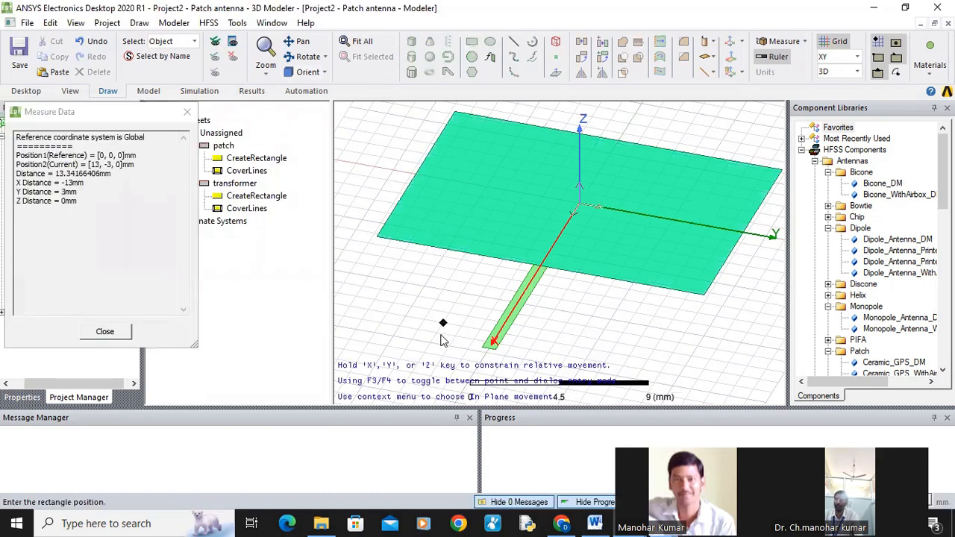
{"action": "left_click", "coordinate": [442, 328]}
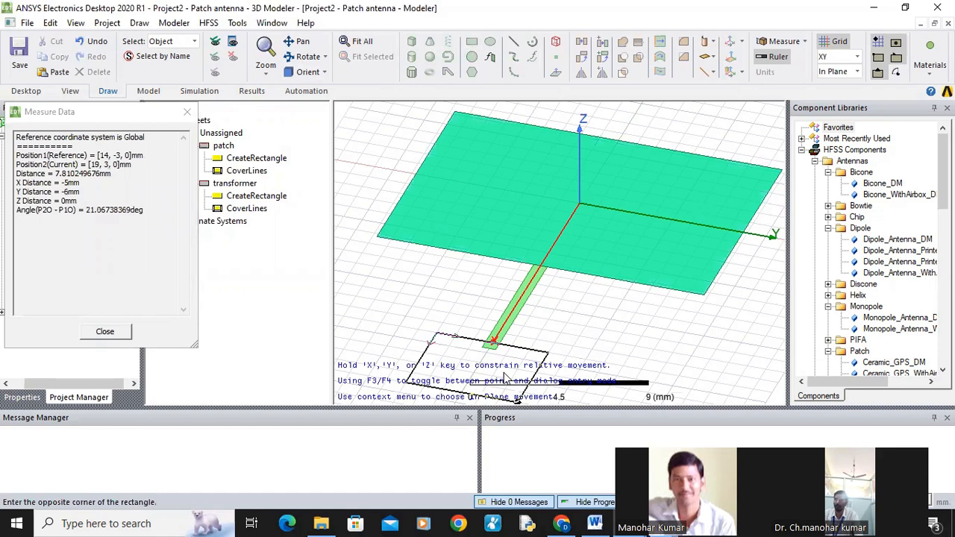
{"action": "left_click", "coordinate": [534, 373]}
{"action": "left_click", "coordinate": [297, 41]}
{"action": "left_click_drag", "start_coordinate": [545, 281], "coordinate": [492, 283]}
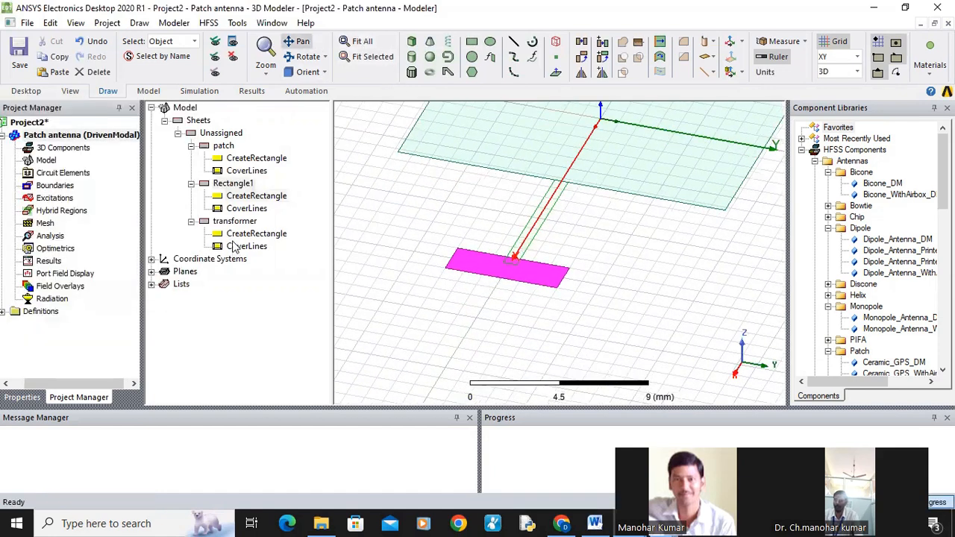
- Set the new rectangle's position to 14.574, -1.5295, 0 mm
{"action": "double_click", "coordinate": [261, 197]}
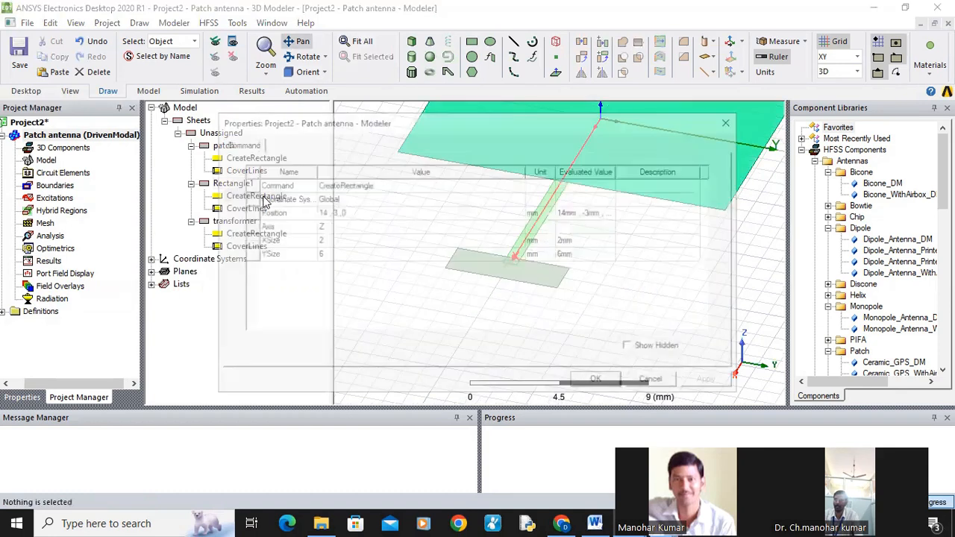
{"action": "left_click", "coordinate": [343, 213]}
{"action": "type", "text": "14."}
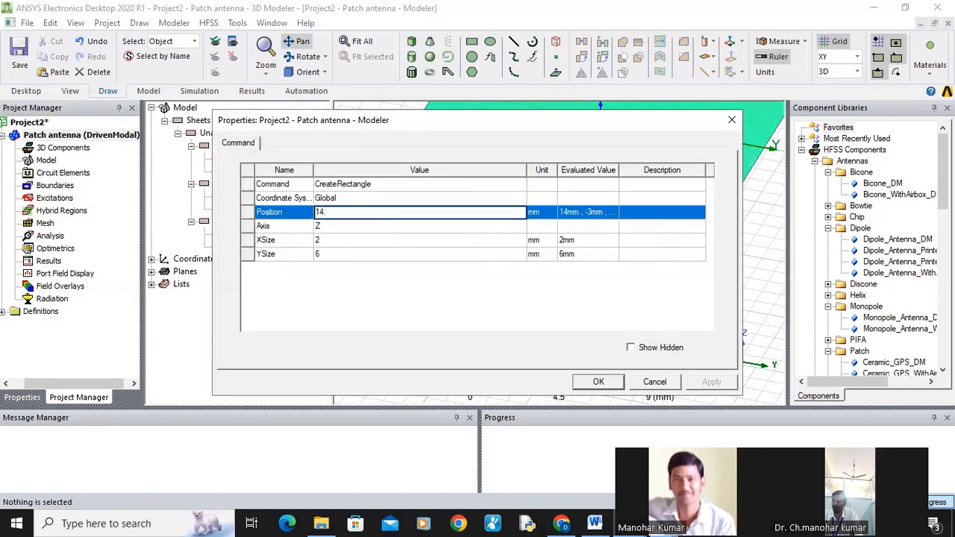
{"action": "type", "text": "574,-1.5295,"}
{"action": "type", "text": "0"}
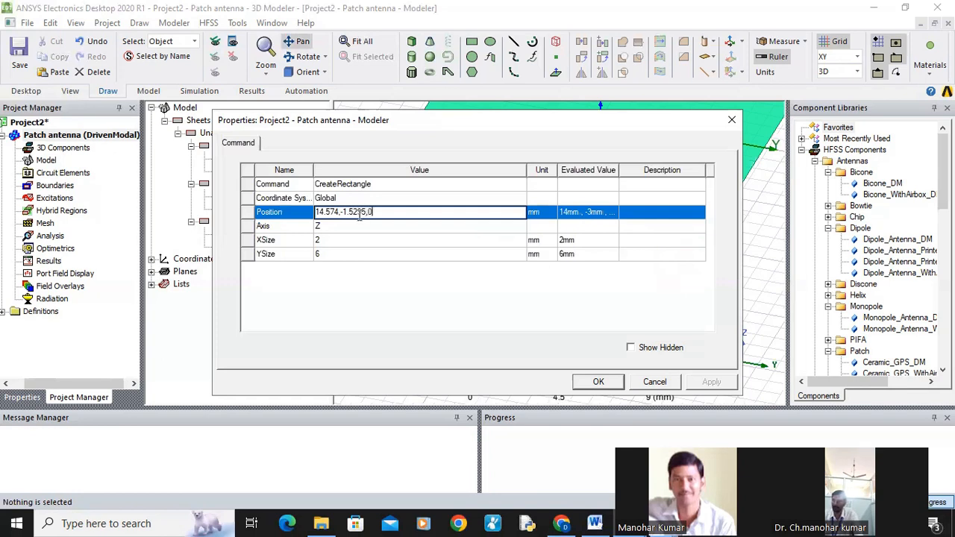
- Set the new rectangle's XSize to -14.896 mm and YSize to 3.059 mm, and apply the changes
{"action": "left_click", "coordinate": [339, 240]}
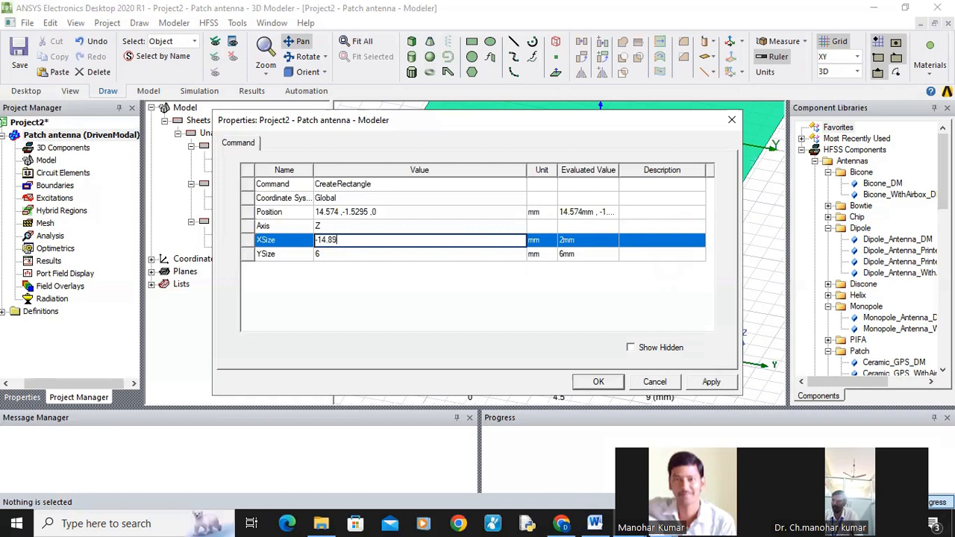
{"action": "left_click", "coordinate": [340, 254]}
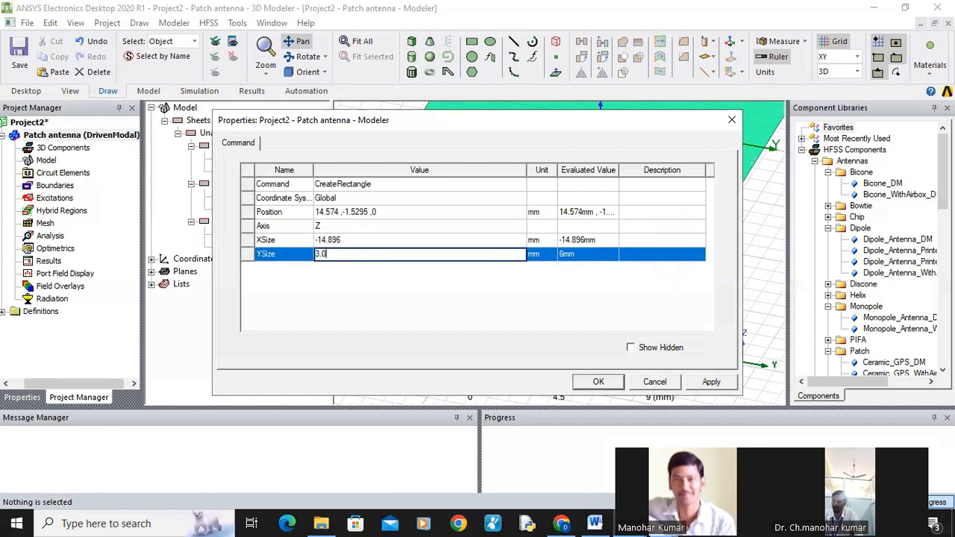
{"action": "left_click", "coordinate": [450, 297]}
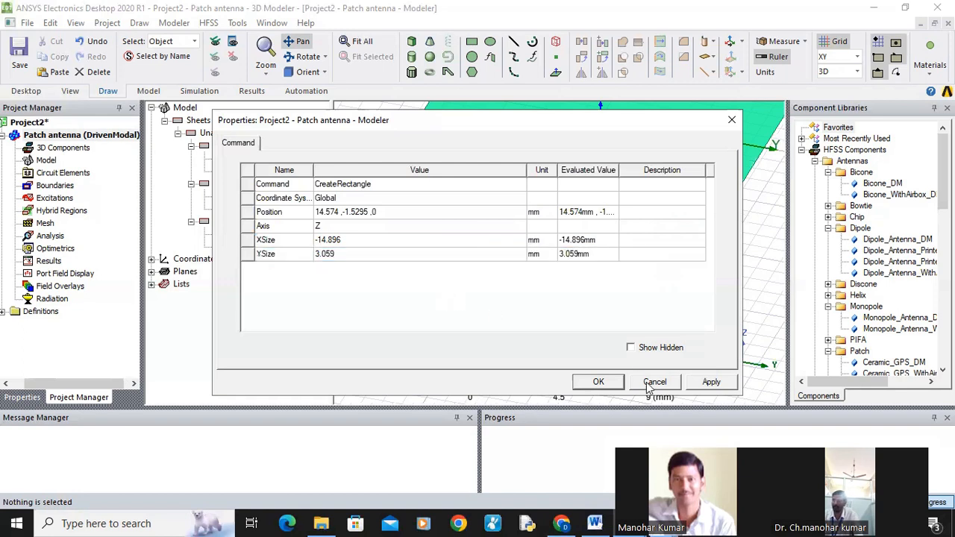
{"action": "left_click", "coordinate": [711, 382]}
{"action": "left_click", "coordinate": [606, 384]}
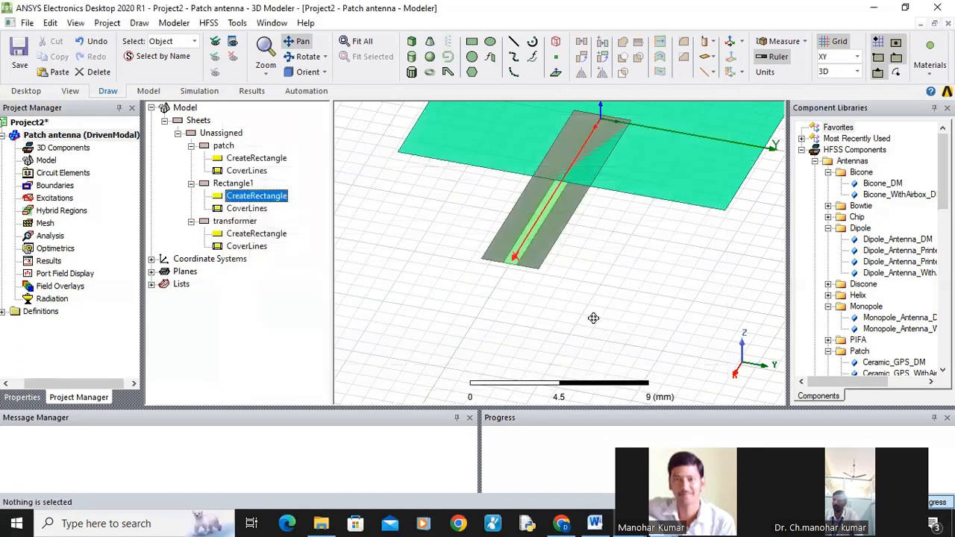
- Change the rectangle's XSize to positive 14.896 mm so that it extends away from the patch, and apply it
{"action": "double_click", "coordinate": [258, 197]}
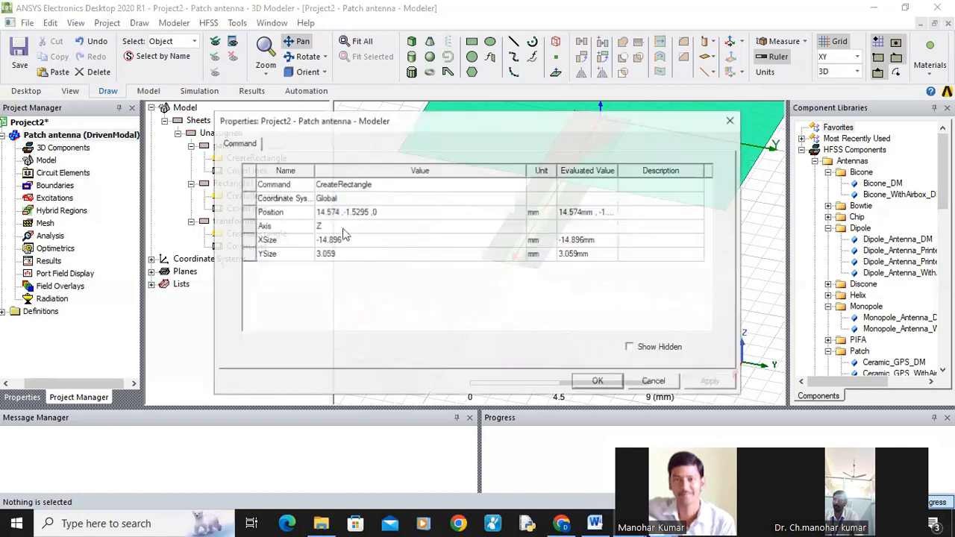
{"action": "left_click", "coordinate": [351, 238]}
{"action": "key", "text": "BackSpace"}
{"action": "key", "text": "Return"}
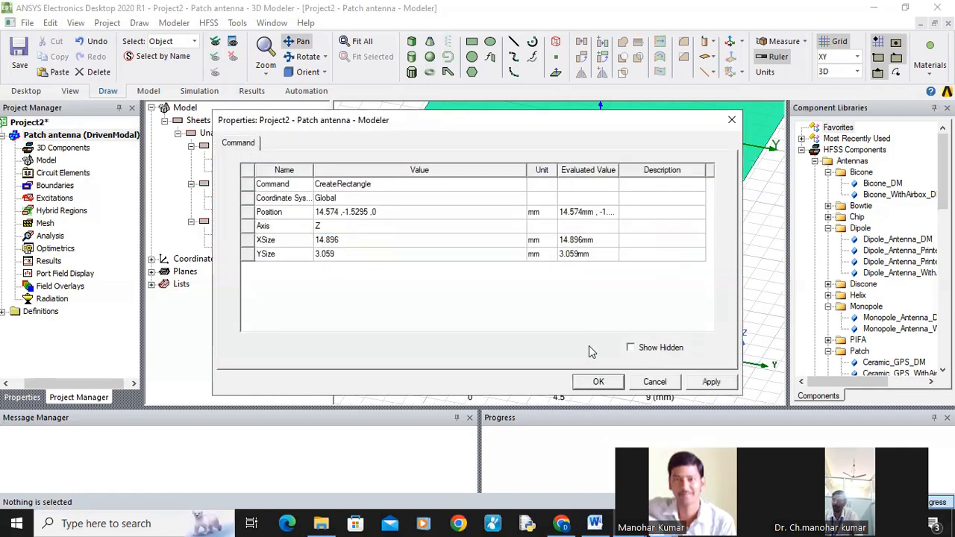
{"action": "left_click", "coordinate": [710, 383]}
{"action": "left_click", "coordinate": [605, 381]}
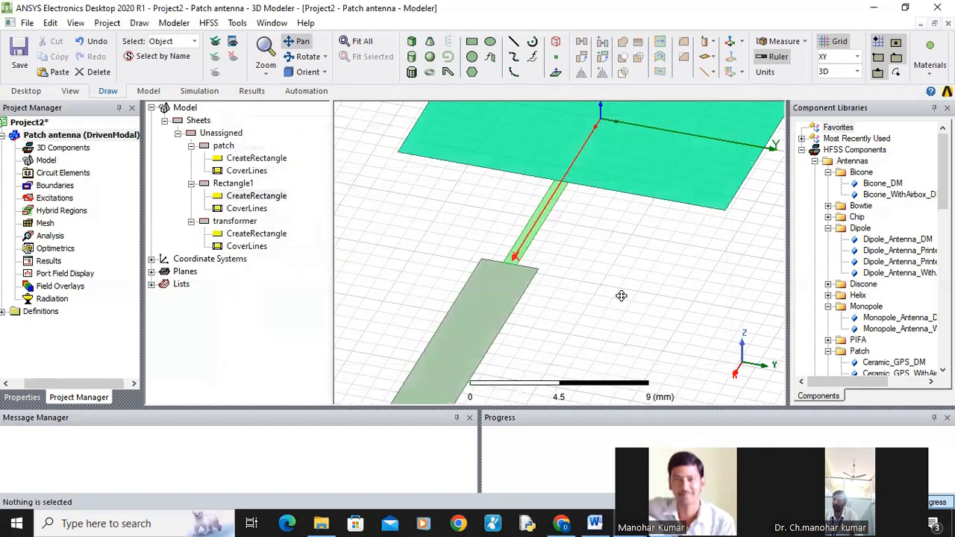
- Assign a Perfect E boundary with the default name to the patch, Rectangle1 and transformer sheets together, without an infinite ground plane
{"action": "key", "text": "ctrl+d"}
{"action": "left_click_drag", "start_coordinate": [592, 268], "coordinate": [632, 272]}
{"action": "scroll", "coordinate": [623, 319], "scroll_direction": "up", "scroll_amount": 2}
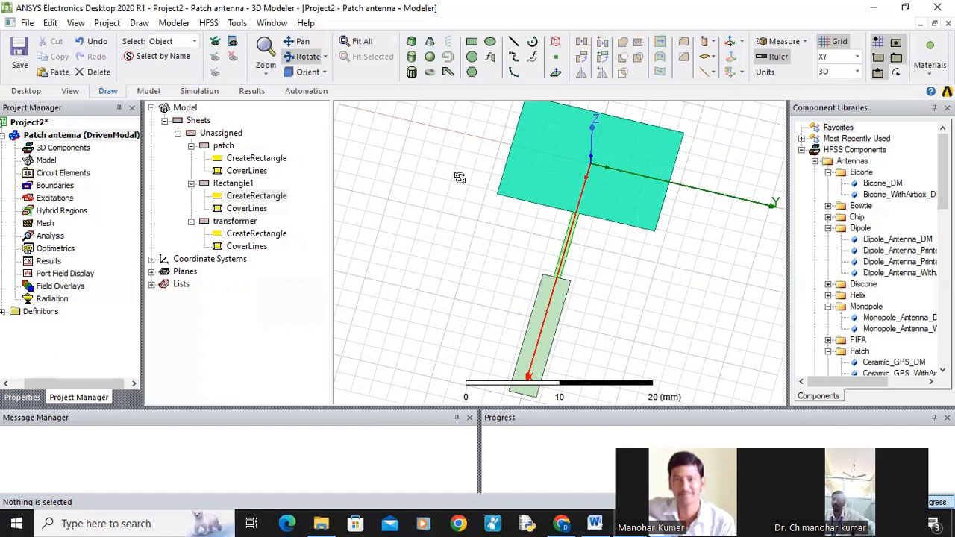
{"action": "left_click", "coordinate": [224, 147]}
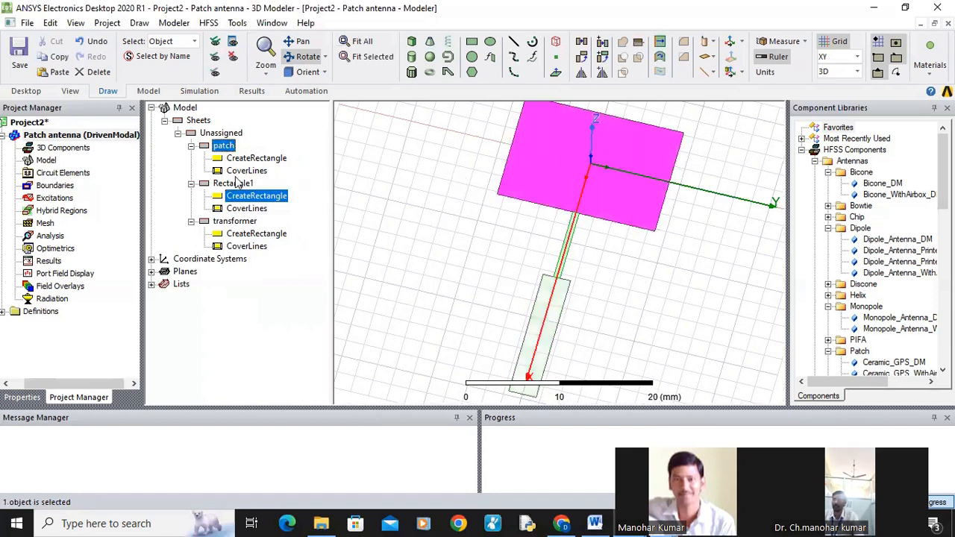
{"action": "left_click", "coordinate": [236, 184], "text": "ctrl"}
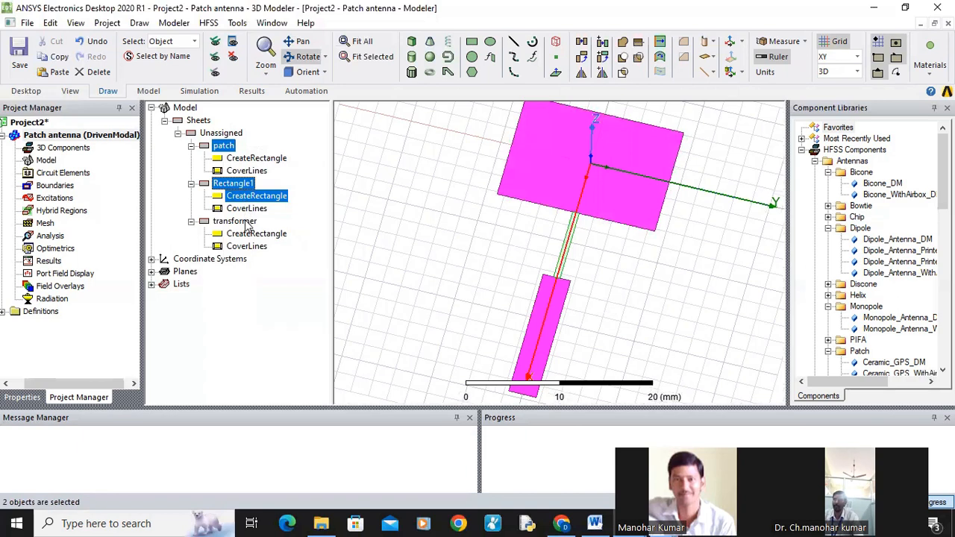
{"action": "left_click", "coordinate": [238, 222], "text": "ctrl"}
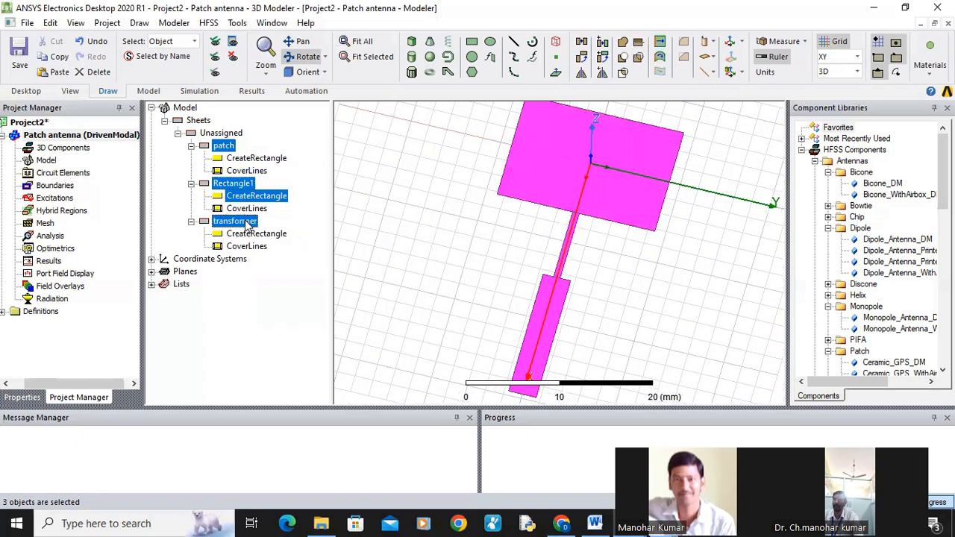
{"action": "right_click", "coordinate": [249, 222]}
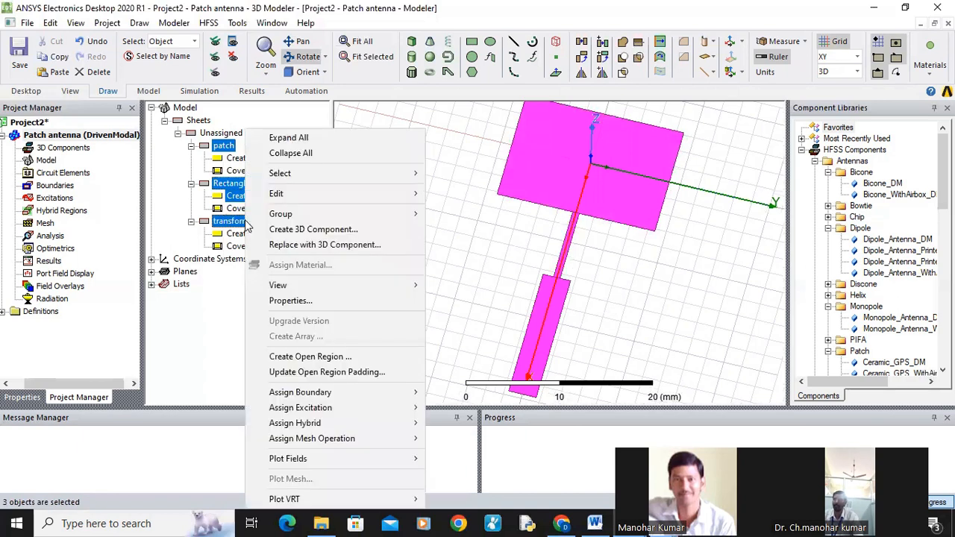
{"action": "mouse_move", "coordinate": [352, 399]}
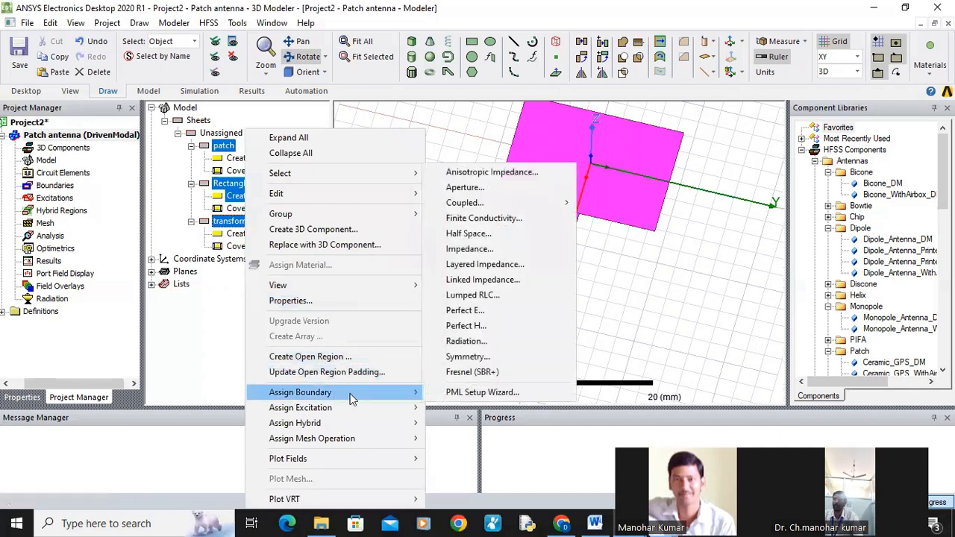
{"action": "left_click", "coordinate": [470, 313]}
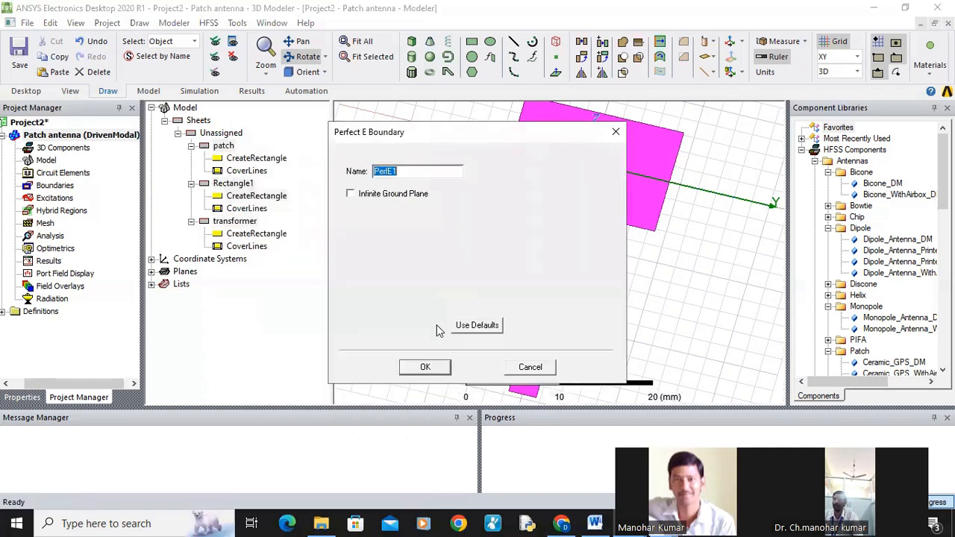
{"action": "left_click", "coordinate": [425, 367]}
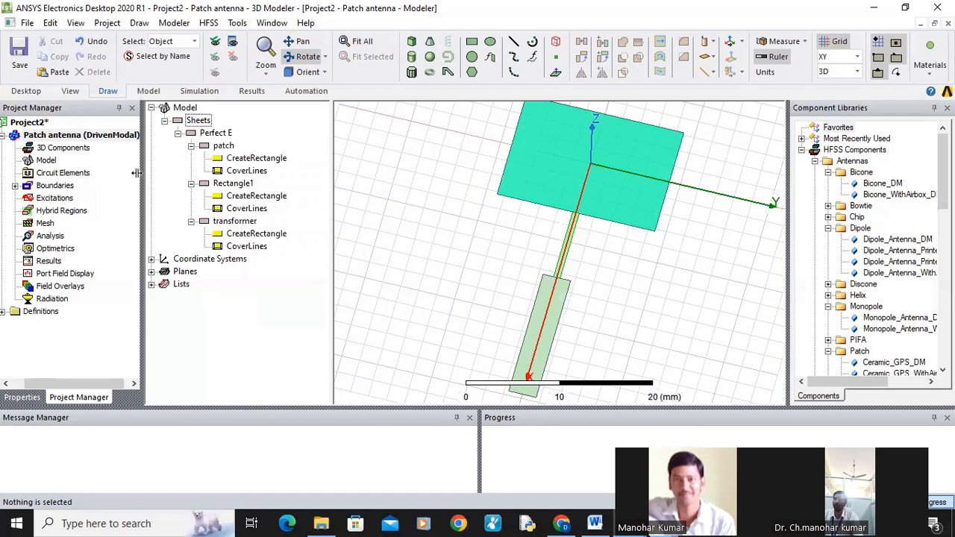
- Highlight the PerfE1 boundary in the model to check which sheets it covers
{"action": "left_click", "coordinate": [14, 185]}
{"action": "left_click", "coordinate": [61, 198]}
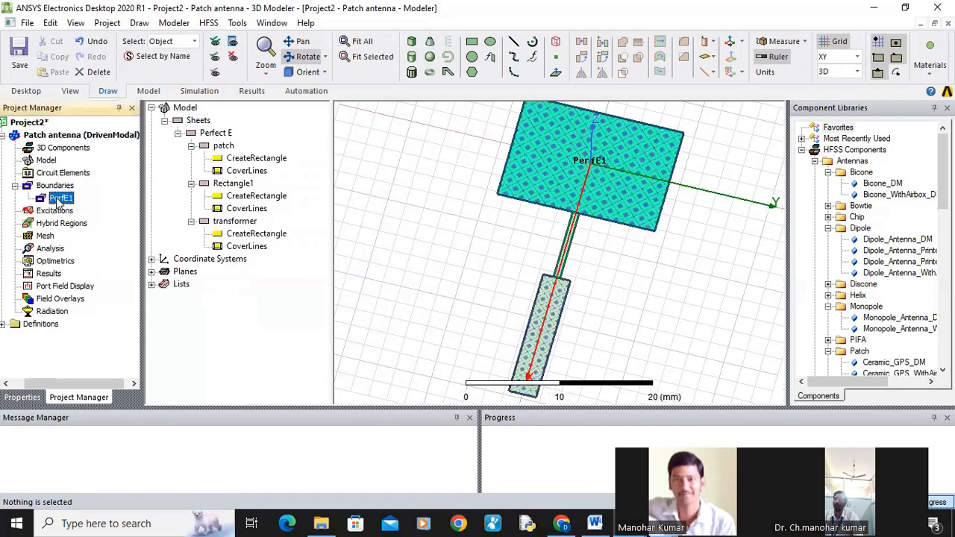
{"action": "left_click", "coordinate": [232, 195]}
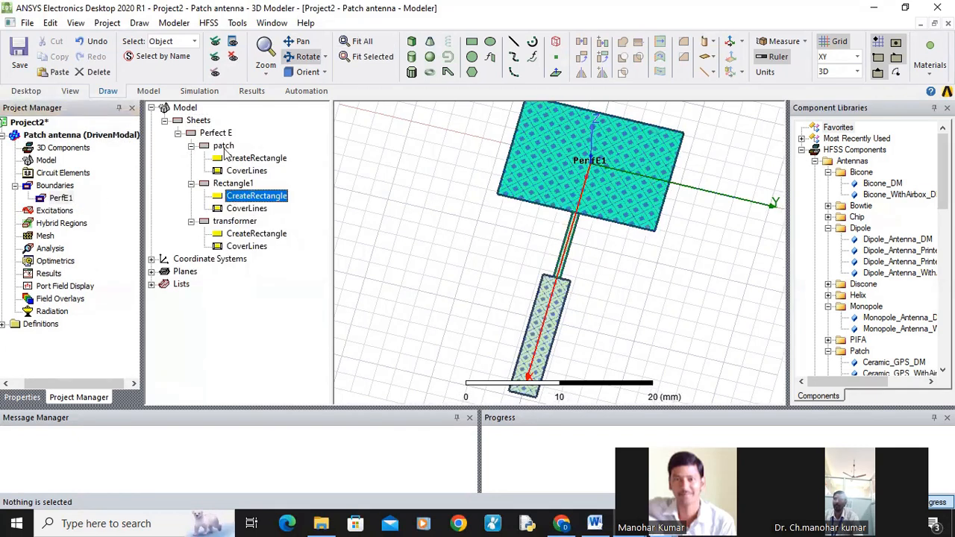
- Check the substrate and ground plane dimensions on the antenna drawing in the Word document, and return to HFSS
{"action": "left_click", "coordinate": [178, 133]}
{"action": "left_click", "coordinate": [453, 252]}
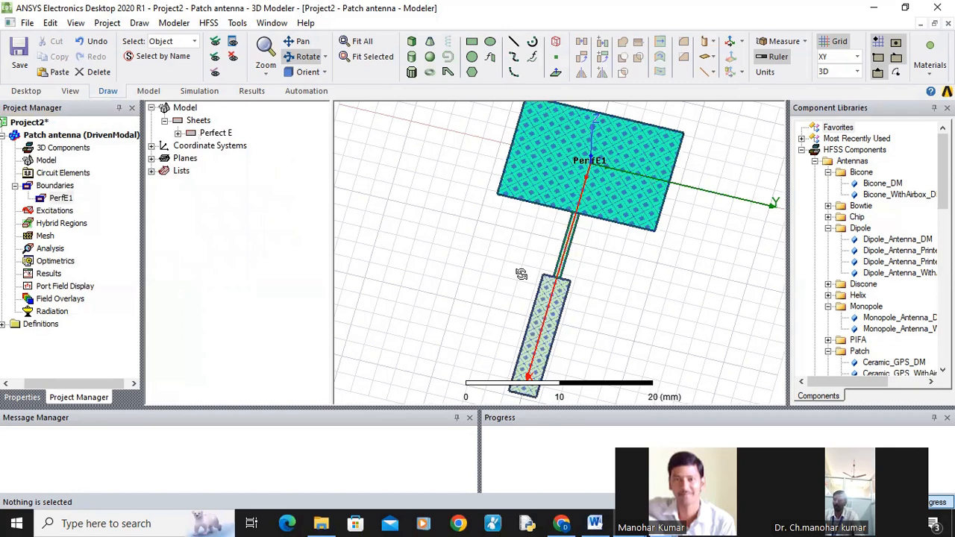
{"action": "scroll", "coordinate": [629, 259], "scroll_direction": "down", "scroll_amount": 5}
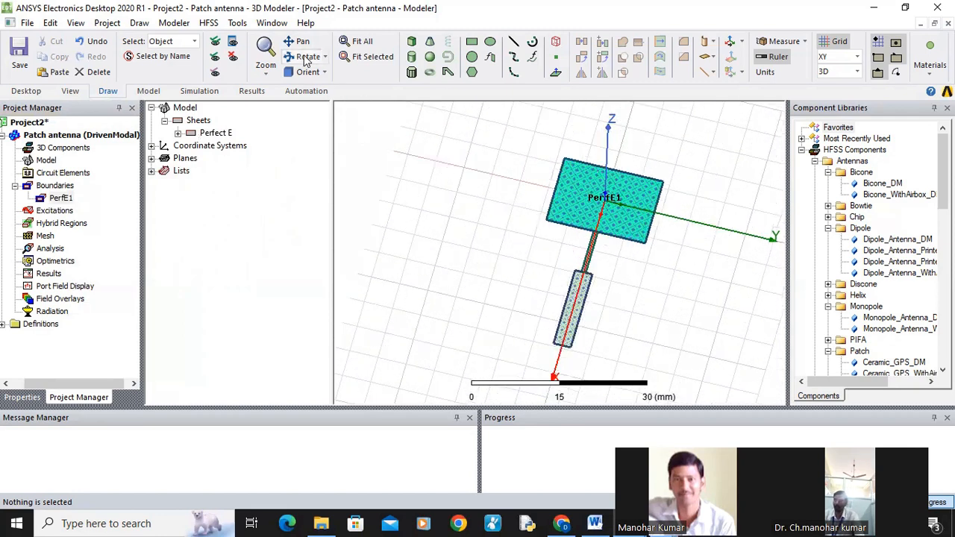
{"action": "left_click_drag", "start_coordinate": [637, 280], "coordinate": [626, 254]}
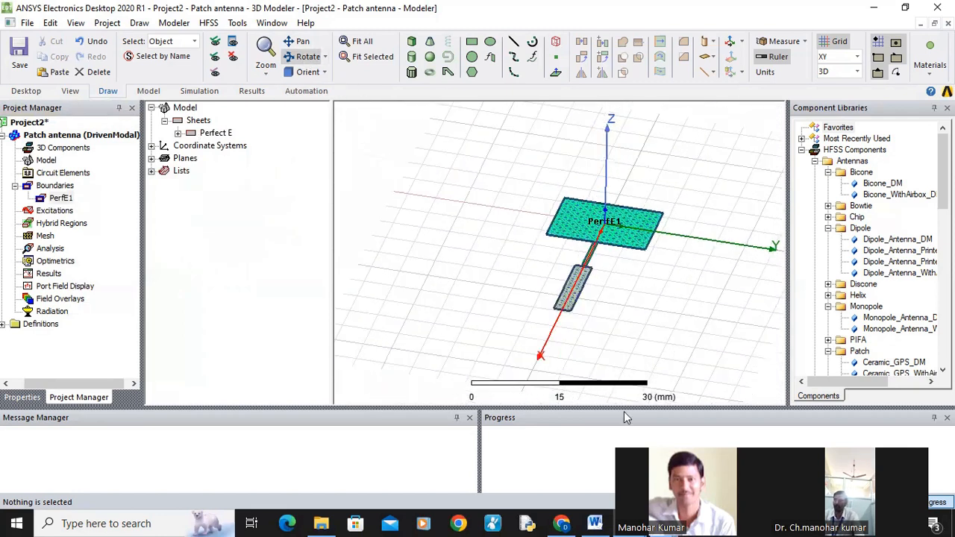
{"action": "left_click", "coordinate": [565, 522]}
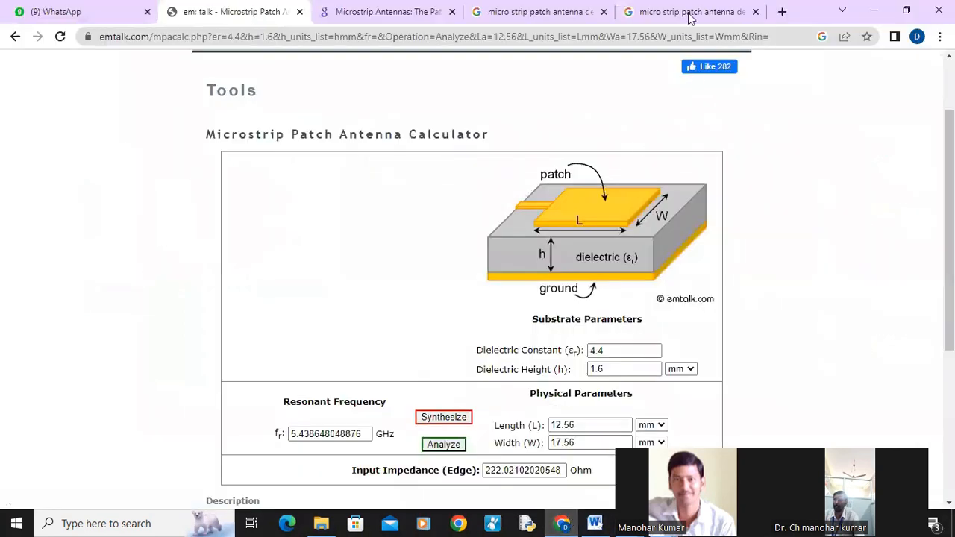
{"action": "left_click", "coordinate": [603, 522]}
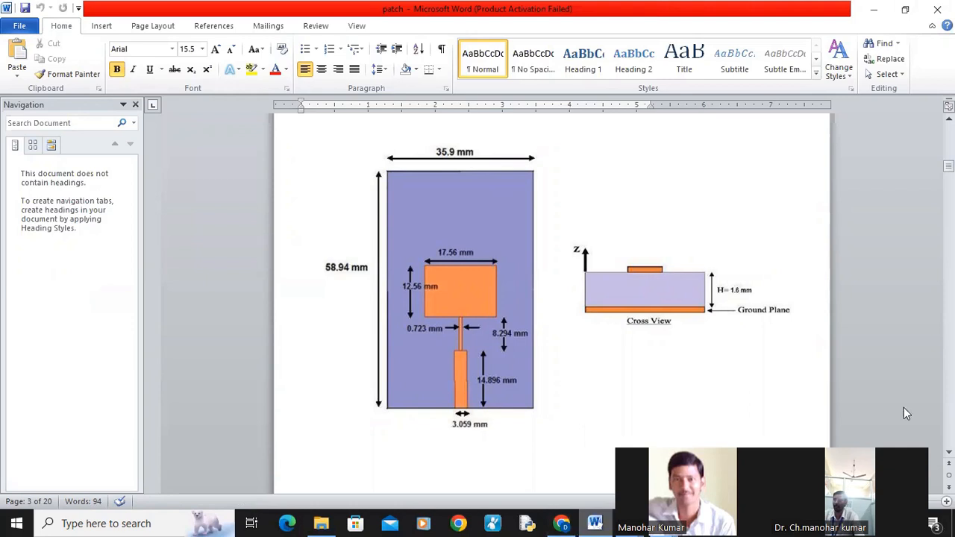
{"action": "left_click", "coordinate": [629, 521]}
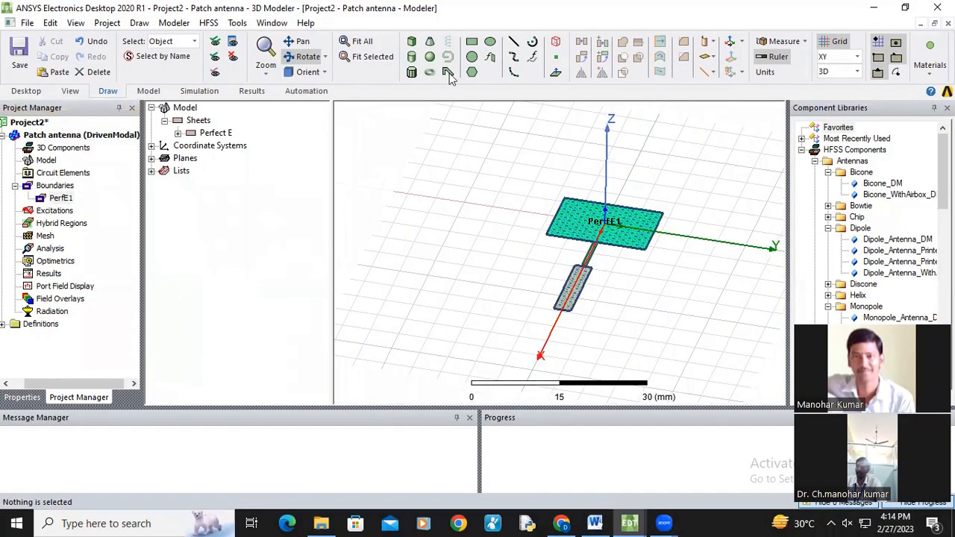
- Draw a rectangle about 65 mm by 30 mm on the XY plane around the patch and feed line, starting at about -10, -15, 0 mm
{"action": "left_click", "coordinate": [472, 42]}
{"action": "left_click", "coordinate": [546, 176]}
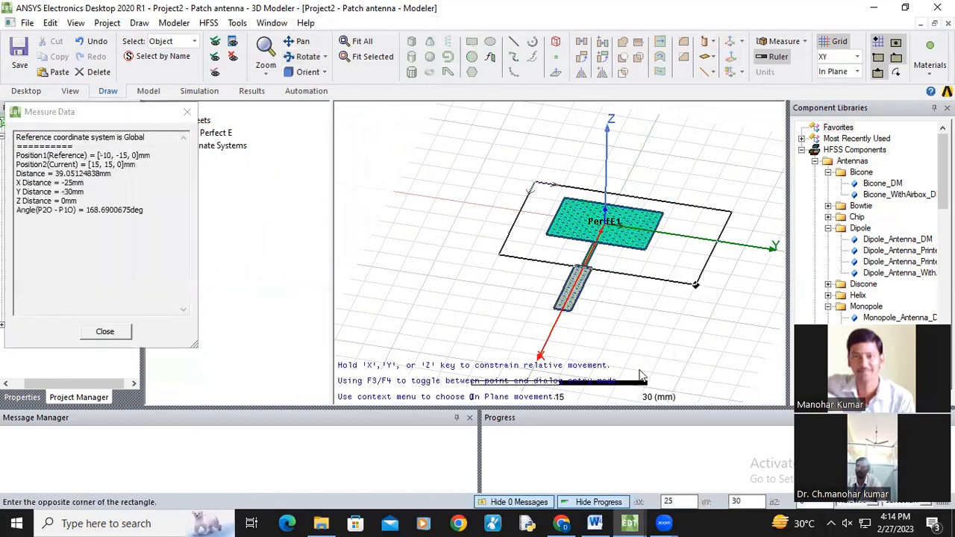
{"action": "left_click", "coordinate": [611, 396]}
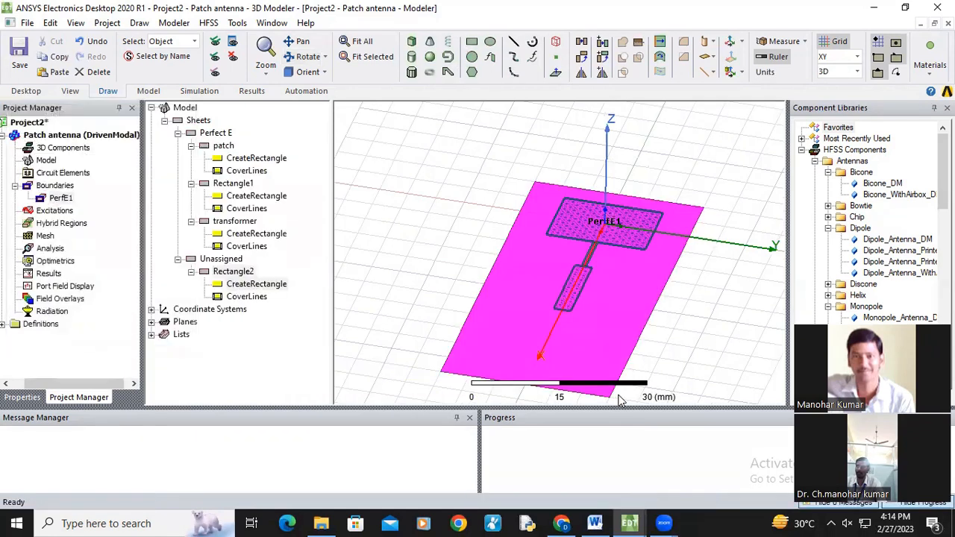
- Rename the new large rectangle as ground and apply the change
{"action": "double_click", "coordinate": [237, 273]}
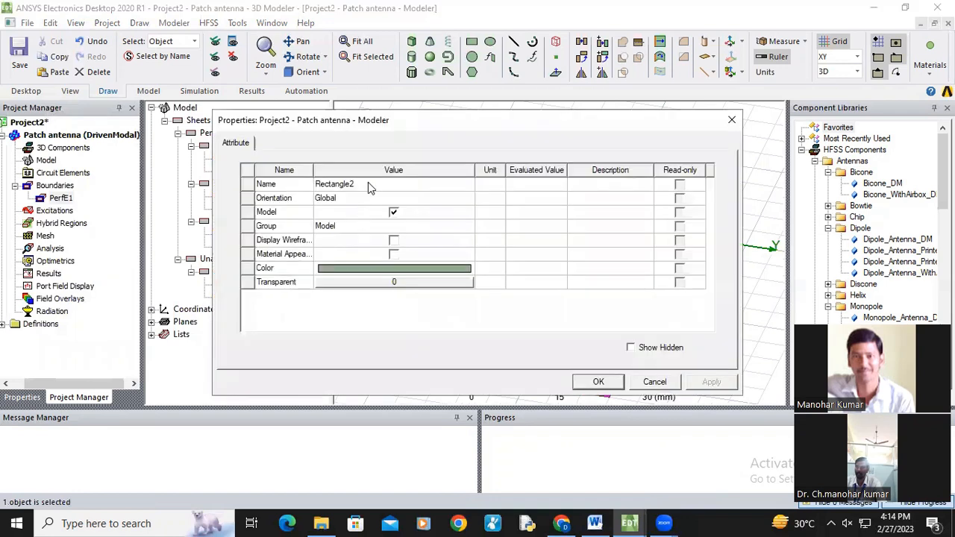
{"action": "left_click", "coordinate": [366, 185]}
{"action": "type", "text": "gr"}
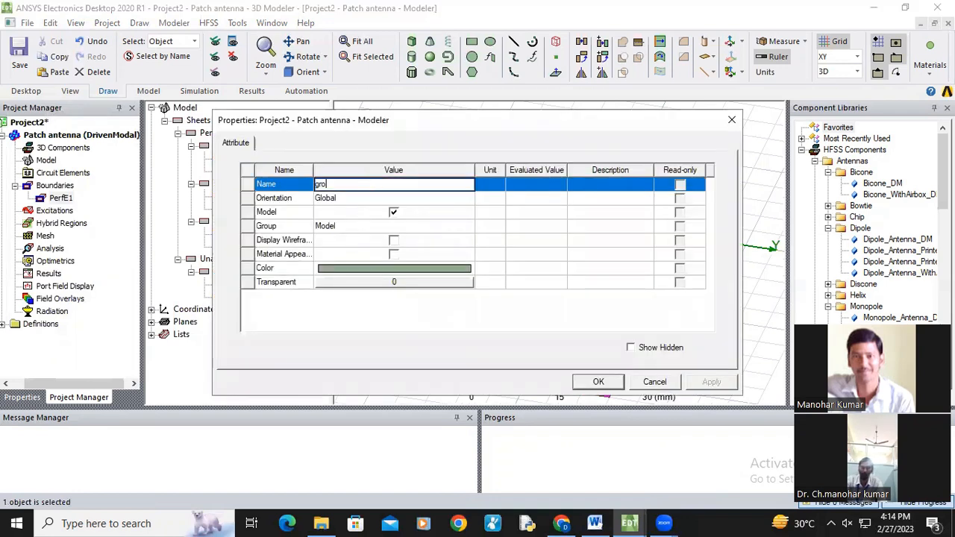
{"action": "type", "text": "ound"}
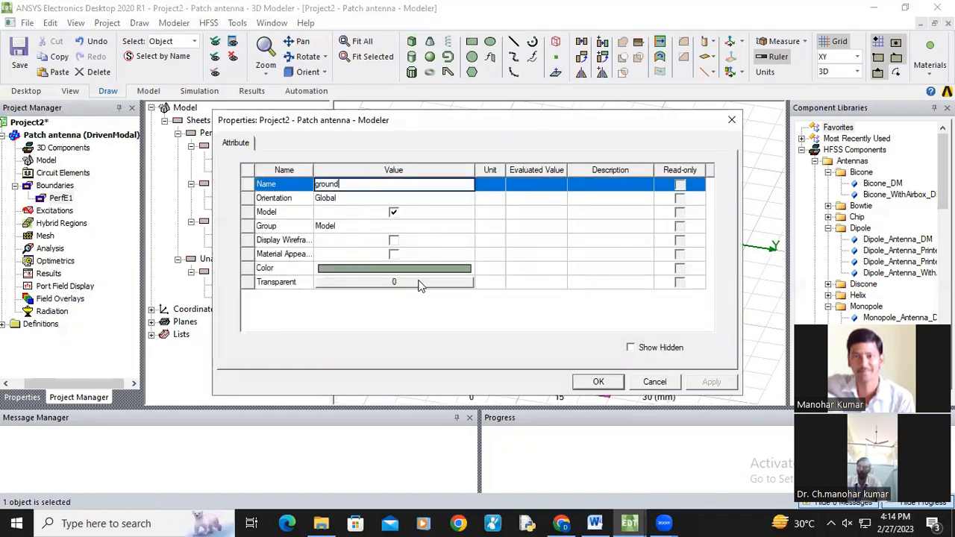
{"action": "left_click", "coordinate": [418, 316]}
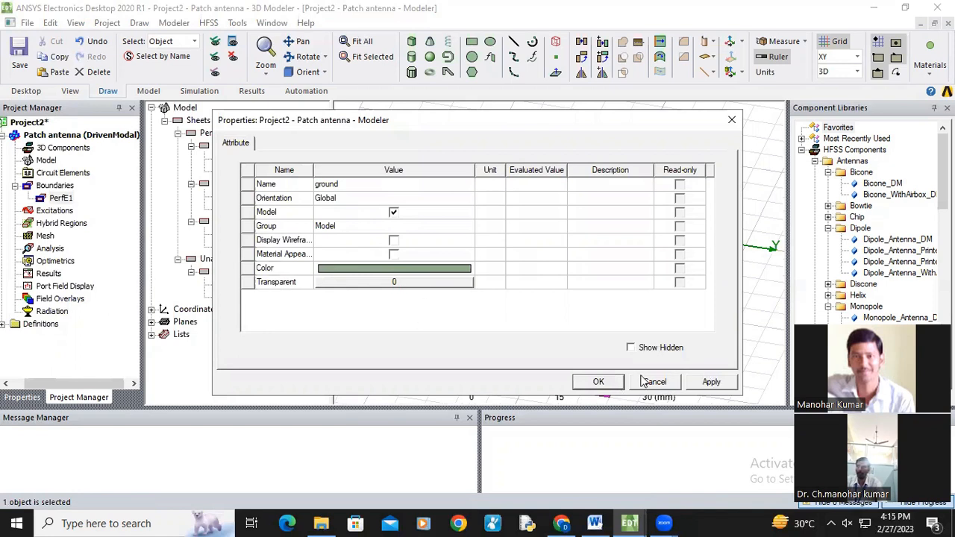
{"action": "left_click", "coordinate": [711, 382]}
{"action": "left_click", "coordinate": [598, 382]}
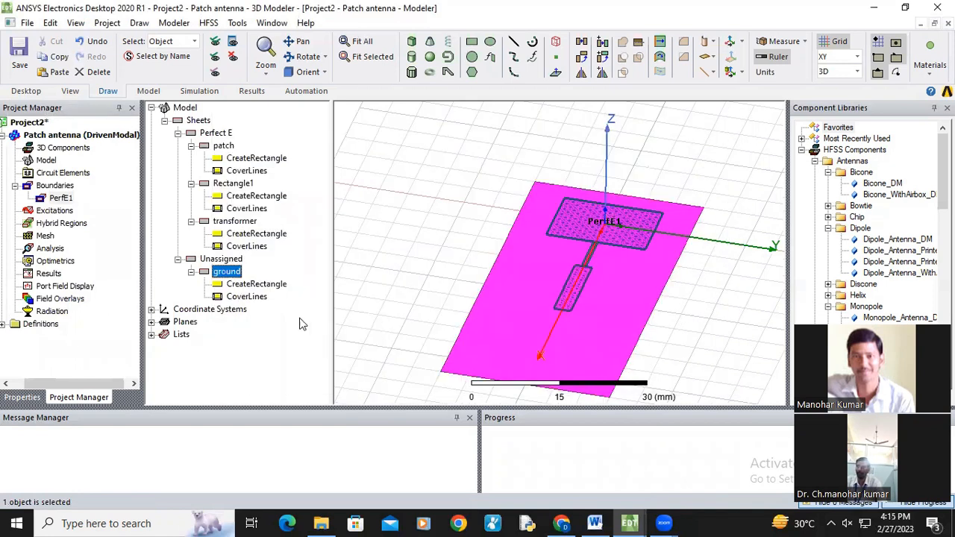
- Set the ground rectangle's position to -20, -18, -1.6 mm, XSize to 49.47 mm and YSize to 35.9 mm, and apply the changes
{"action": "double_click", "coordinate": [256, 284]}
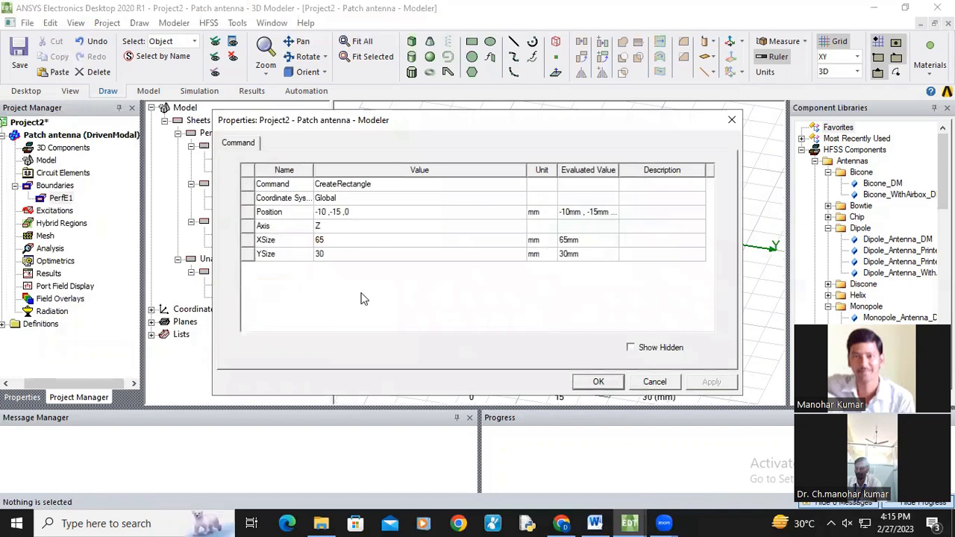
{"action": "left_click", "coordinate": [357, 212]}
{"action": "key", "text": "BackSpace"}
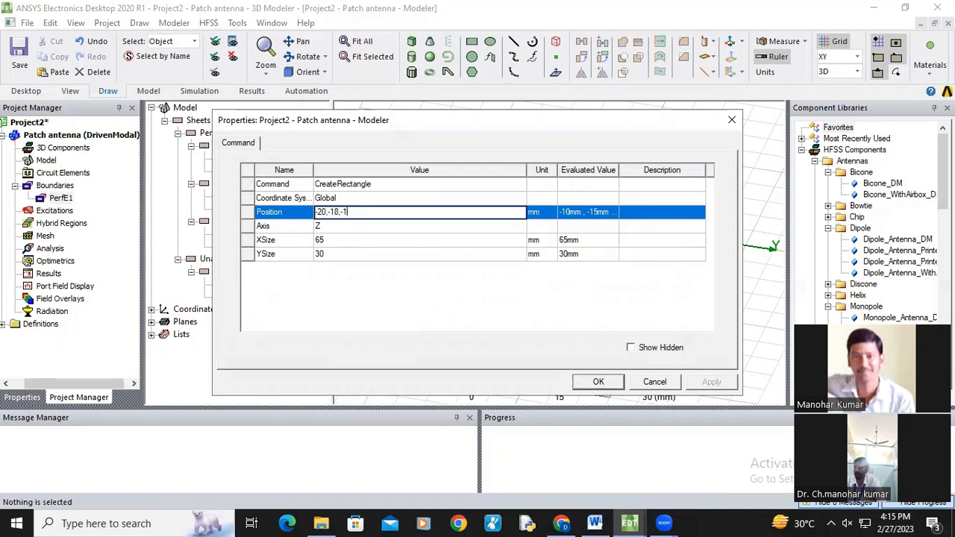
{"action": "left_click", "coordinate": [336, 240]}
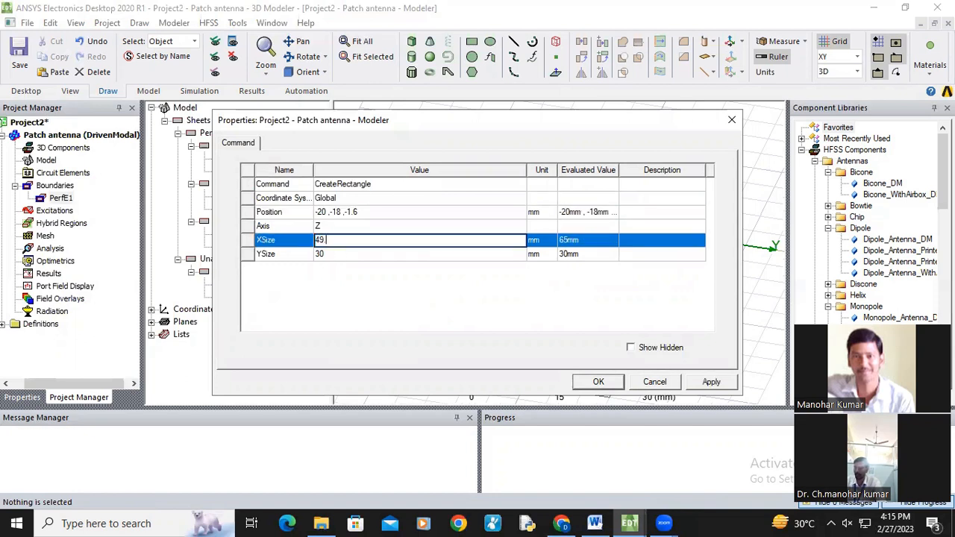
{"action": "left_click", "coordinate": [340, 254]}
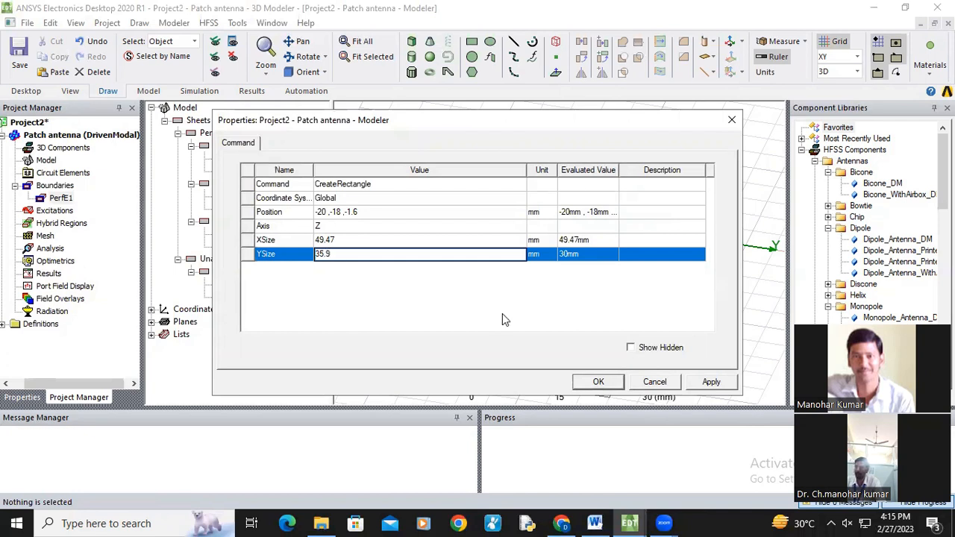
{"action": "left_click", "coordinate": [710, 382]}
{"action": "left_click", "coordinate": [598, 382]}
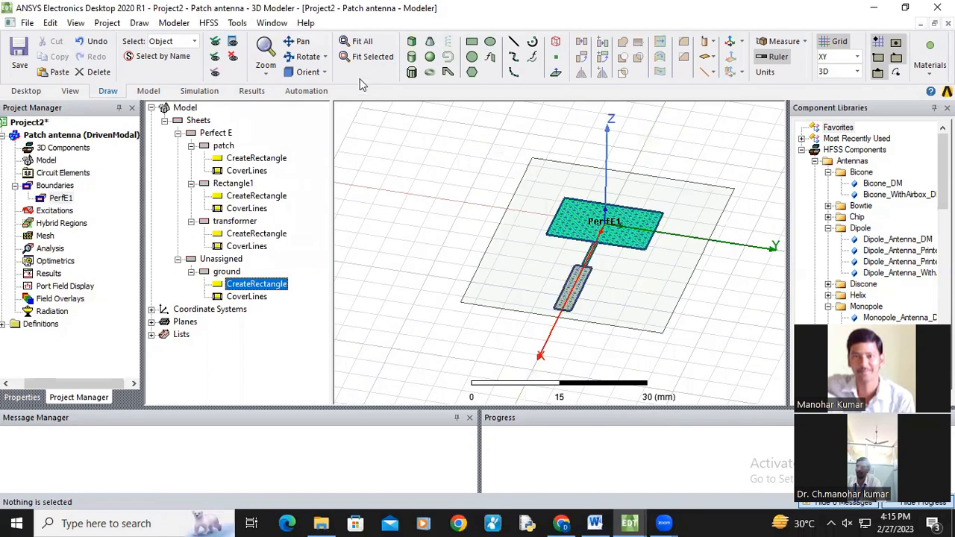
- Draw a box about 25 × 10 × 35 mm beside the patch, starting at about -10, -25, 0 mm
{"action": "left_click", "coordinate": [302, 58]}
{"action": "left_click_drag", "start_coordinate": [578, 229], "coordinate": [592, 212]}
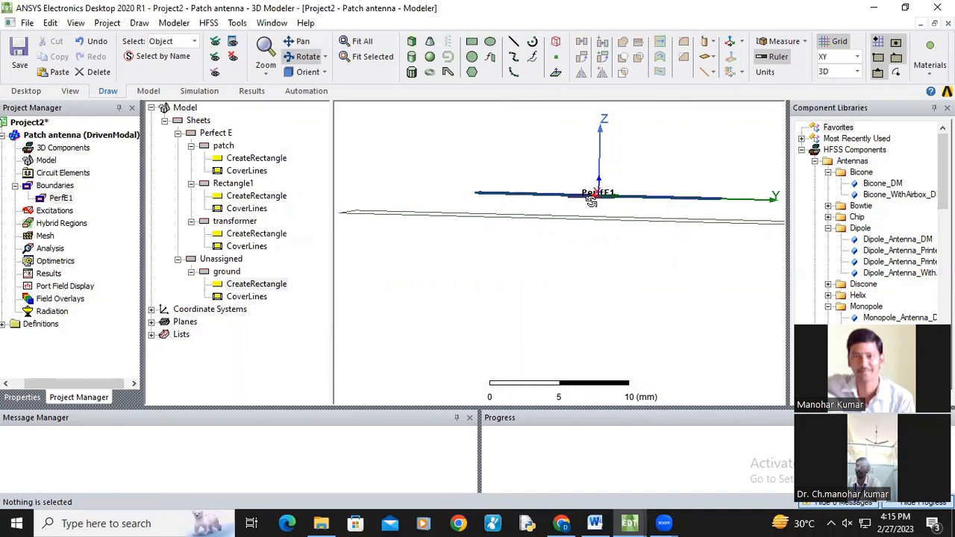
{"action": "left_click_drag", "start_coordinate": [620, 217], "coordinate": [421, 113]}
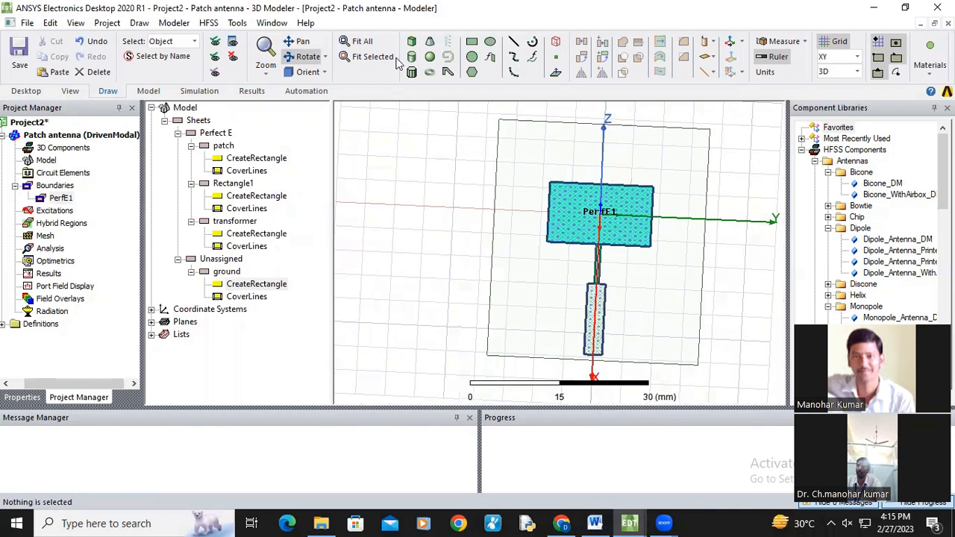
{"action": "left_click", "coordinate": [411, 41]}
{"action": "left_click", "coordinate": [455, 174]}
{"action": "left_click", "coordinate": [511, 282]}
{"action": "left_click", "coordinate": [509, 263]}
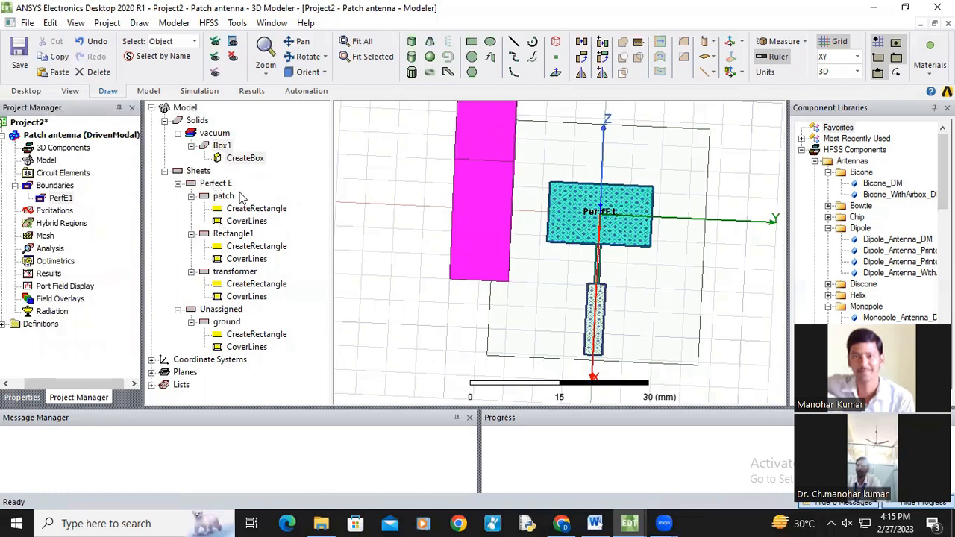
- Rename the new box as sub, set its material to FR4_epoxy, and apply the changes
{"action": "double_click", "coordinate": [220, 146]}
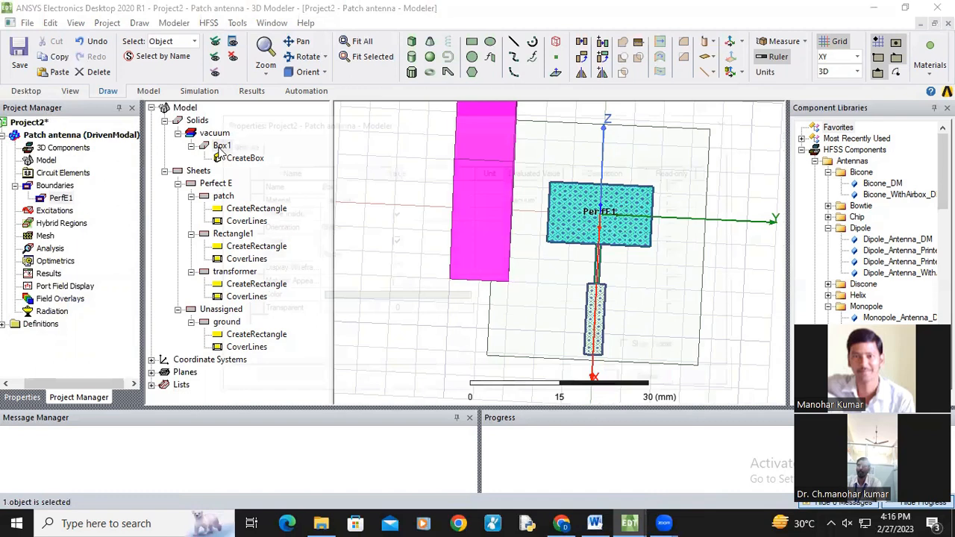
{"action": "left_click", "coordinate": [345, 187]}
{"action": "type", "text": "sub"}
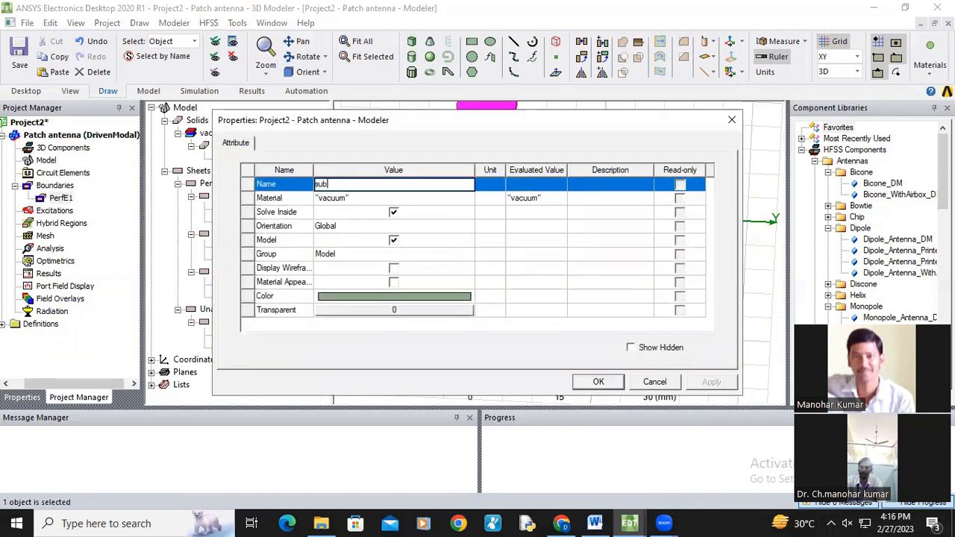
{"action": "left_click", "coordinate": [351, 200]}
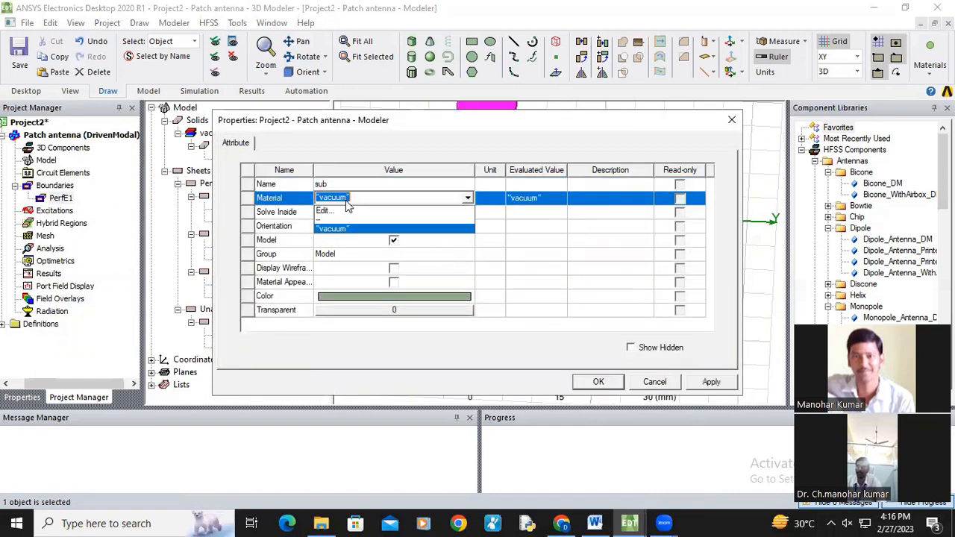
{"action": "left_click", "coordinate": [326, 212]}
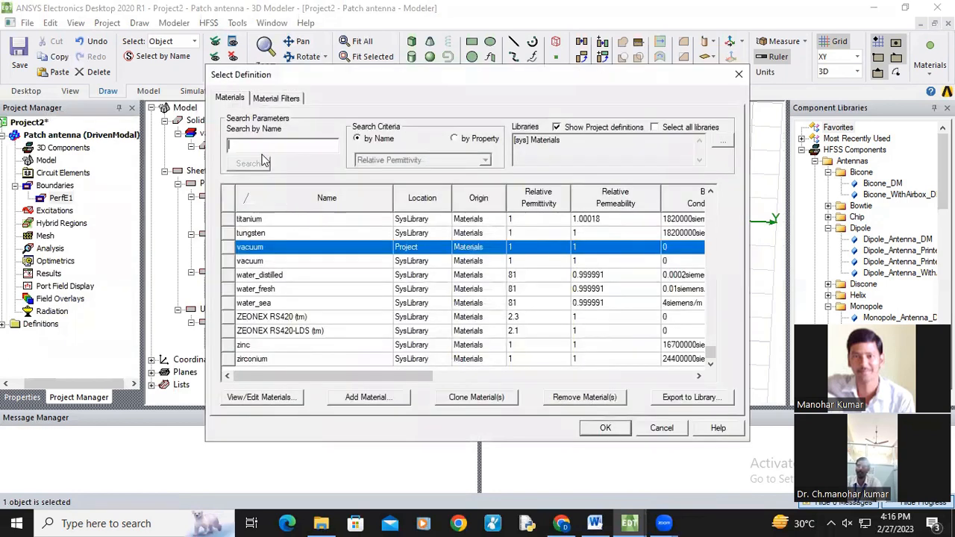
{"action": "type", "text": "fr"}
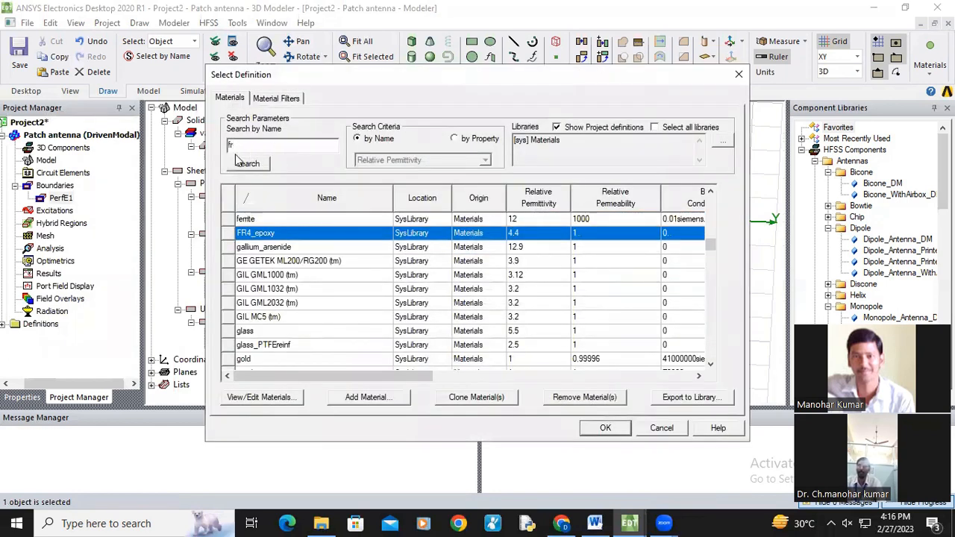
{"action": "left_click", "coordinate": [605, 427]}
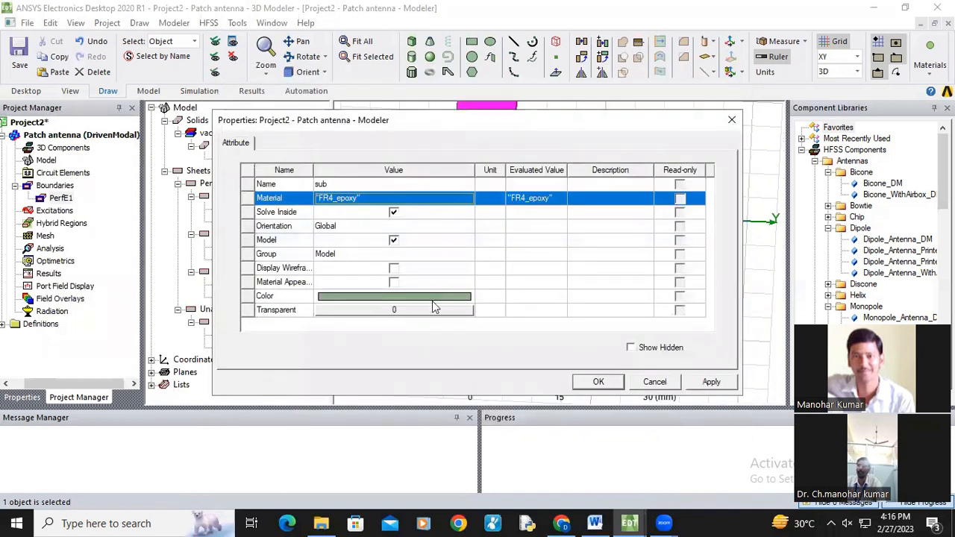
{"action": "left_click", "coordinate": [711, 382]}
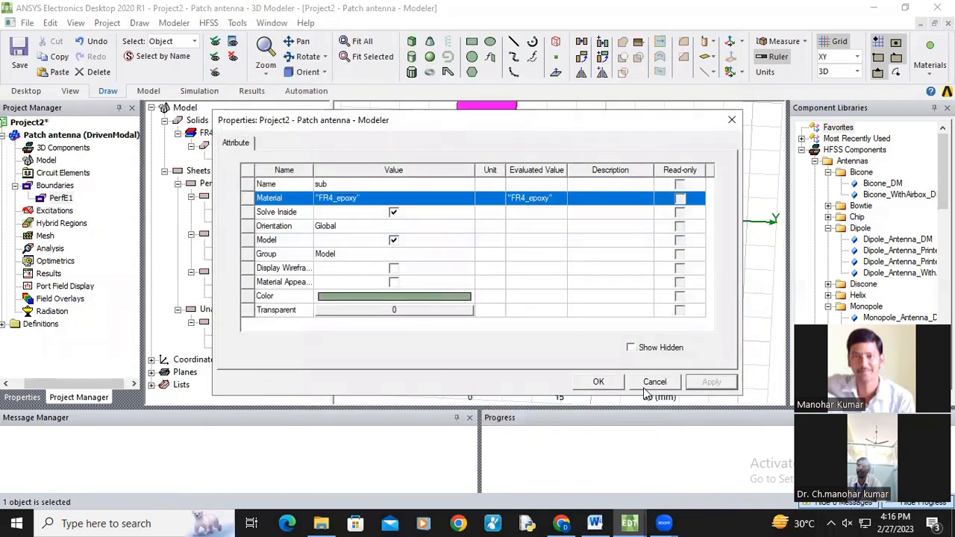
- Give the substrate box a light cyan color and a transparency of 0.6, and apply the changes
{"action": "left_click", "coordinate": [411, 301]}
{"action": "left_click", "coordinate": [407, 182]}
{"action": "left_click", "coordinate": [351, 356]}
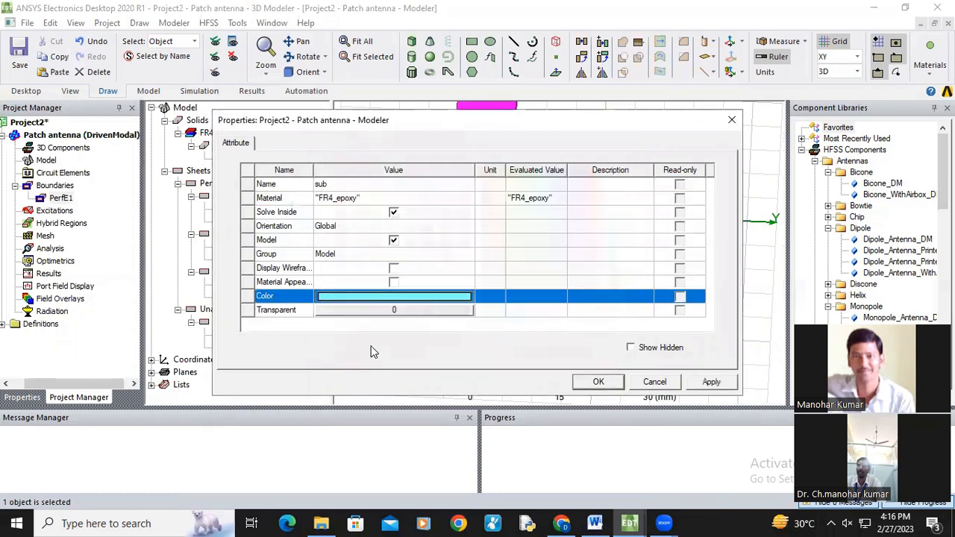
{"action": "left_click", "coordinate": [434, 312]}
{"action": "left_click", "coordinate": [465, 252]}
{"action": "left_click", "coordinate": [465, 252]}
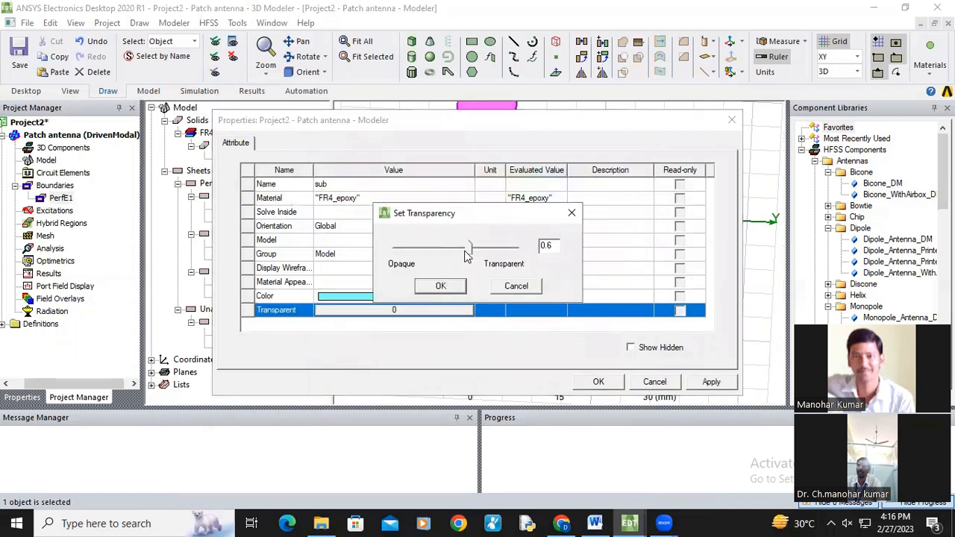
{"action": "left_click", "coordinate": [488, 257]}
{"action": "left_click", "coordinate": [455, 287]}
{"action": "left_click", "coordinate": [711, 383]}
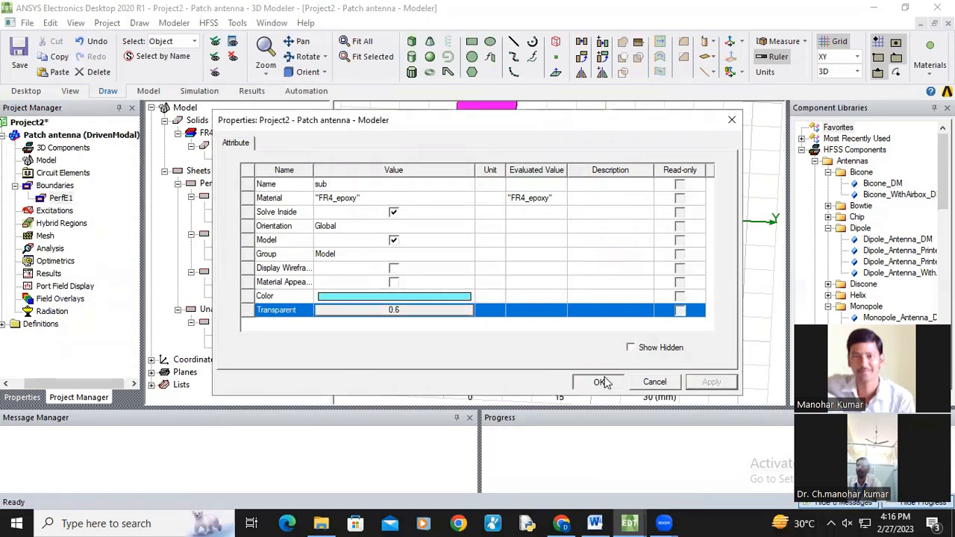
{"action": "left_click", "coordinate": [598, 382]}
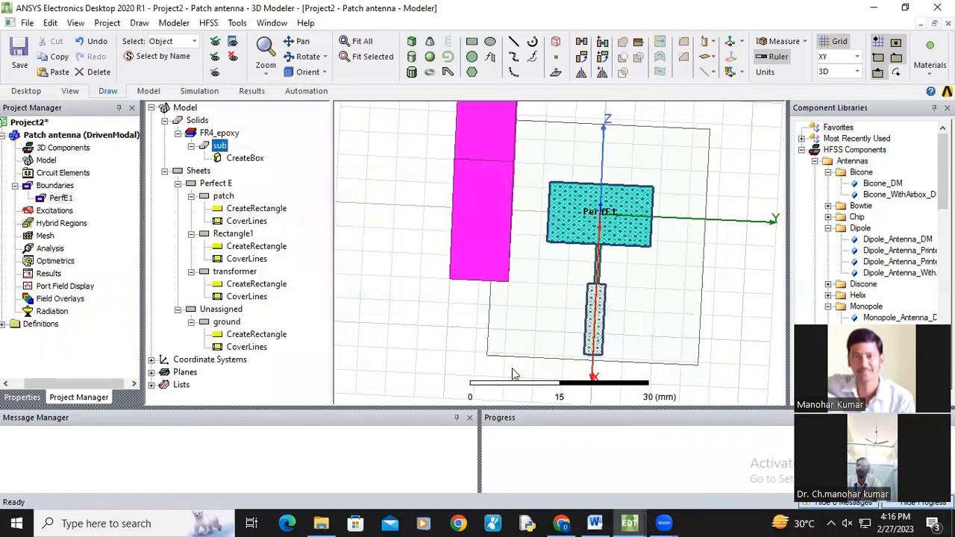
- Set the substrate box's position to -20, -18, 0 mm, XSize to 49.47, YSize to 35.9 and ZSize to -1.6 mm, and apply the changes
{"action": "left_click", "coordinate": [318, 57]}
{"action": "left_click_drag", "start_coordinate": [561, 252], "coordinate": [520, 230]}
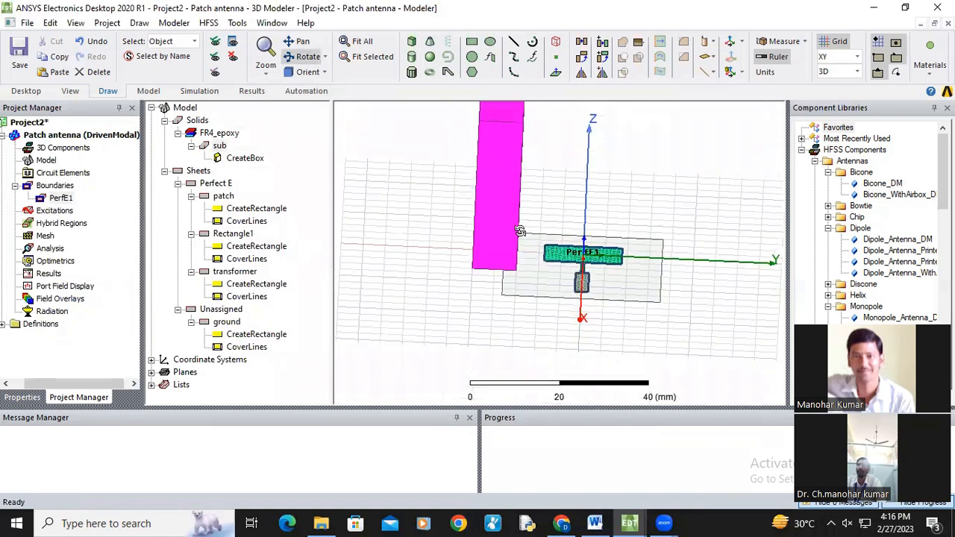
{"action": "double_click", "coordinate": [252, 160]}
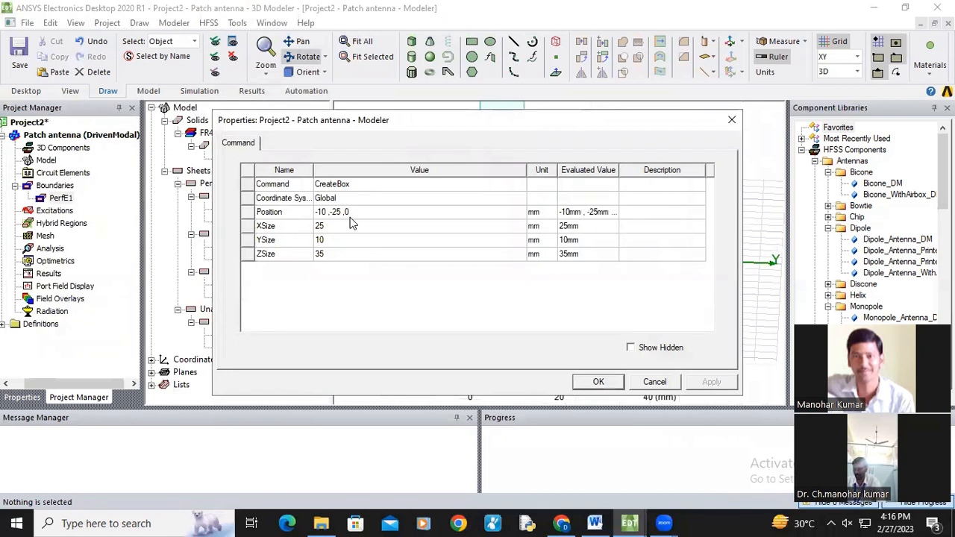
{"action": "left_click", "coordinate": [358, 211]}
{"action": "key", "text": "BackSpace"}
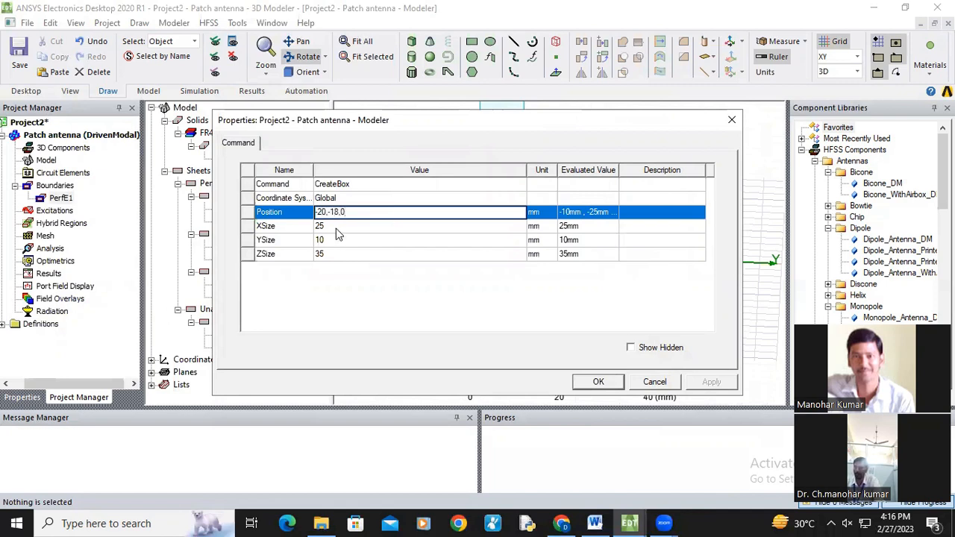
{"action": "left_click", "coordinate": [337, 226]}
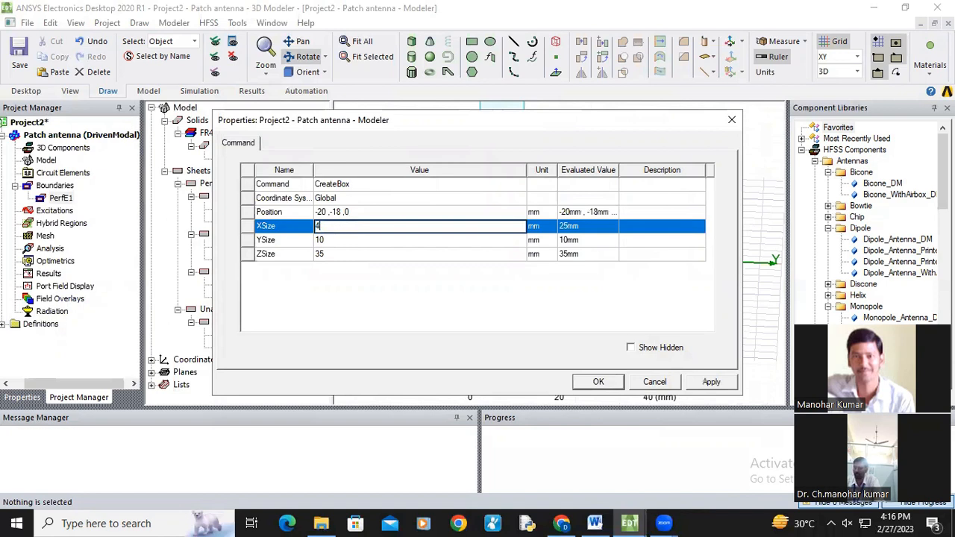
{"action": "left_click", "coordinate": [335, 239]}
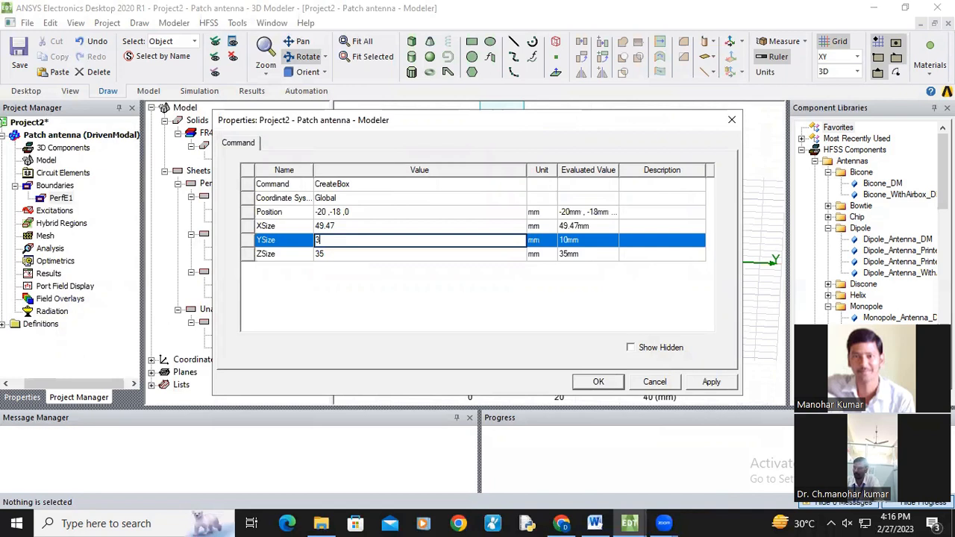
{"action": "left_click", "coordinate": [338, 254]}
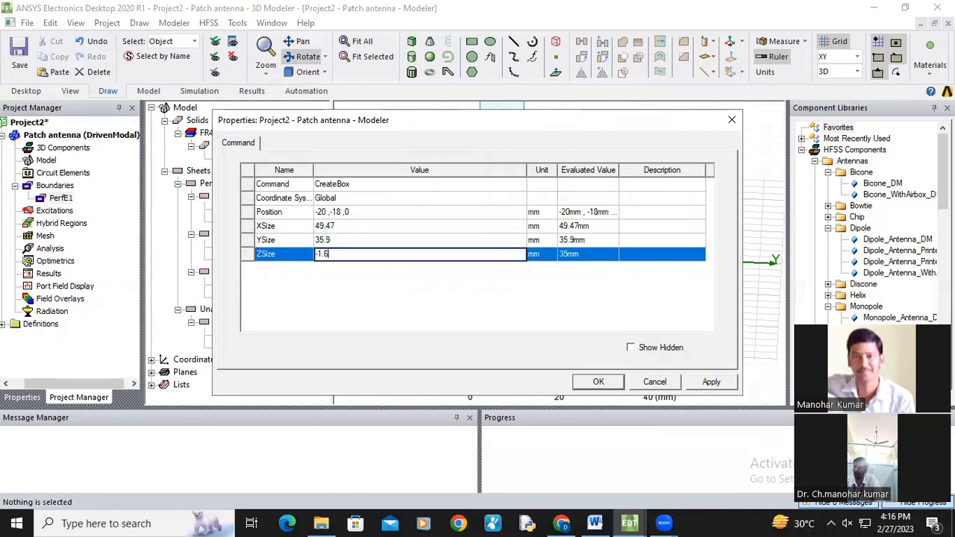
{"action": "left_click", "coordinate": [424, 307]}
{"action": "left_click", "coordinate": [701, 382]}
{"action": "left_click", "coordinate": [614, 382]}
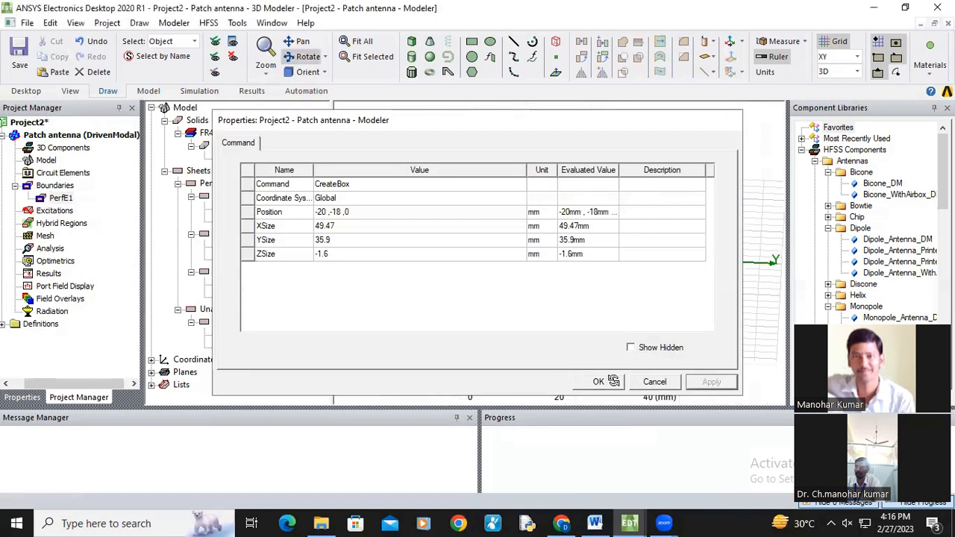
- Assign a Perfect E boundary to the ground sheet beneath the substrate
{"action": "left_click_drag", "start_coordinate": [575, 304], "coordinate": [601, 292]}
{"action": "scroll", "coordinate": [578, 273], "scroll_direction": "up", "scroll_amount": 3}
{"action": "scroll", "coordinate": [574, 254], "scroll_direction": "up", "scroll_amount": 2}
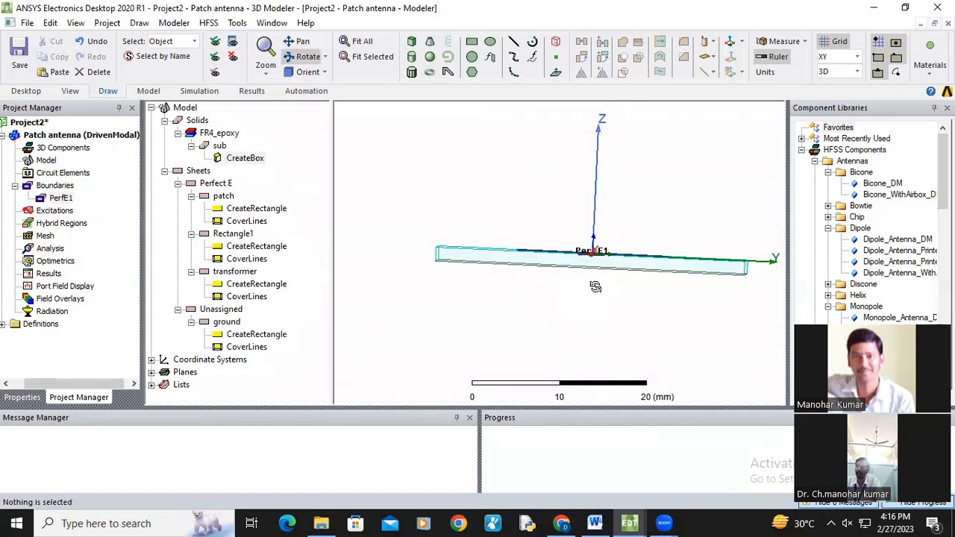
{"action": "scroll", "coordinate": [595, 287], "scroll_direction": "up", "scroll_amount": 3}
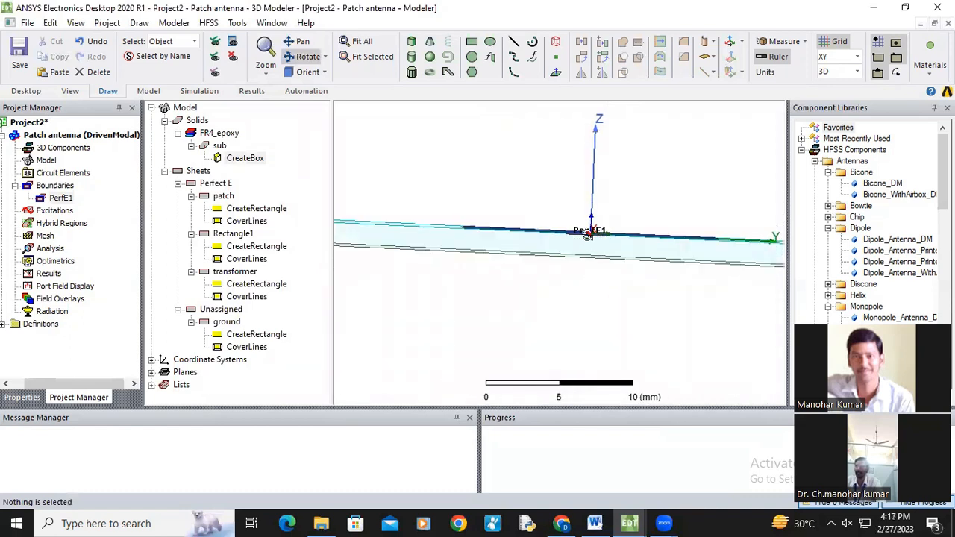
{"action": "left_click_drag", "start_coordinate": [575, 271], "coordinate": [485, 279]}
{"action": "scroll", "coordinate": [486, 279], "scroll_direction": "down", "scroll_amount": 3}
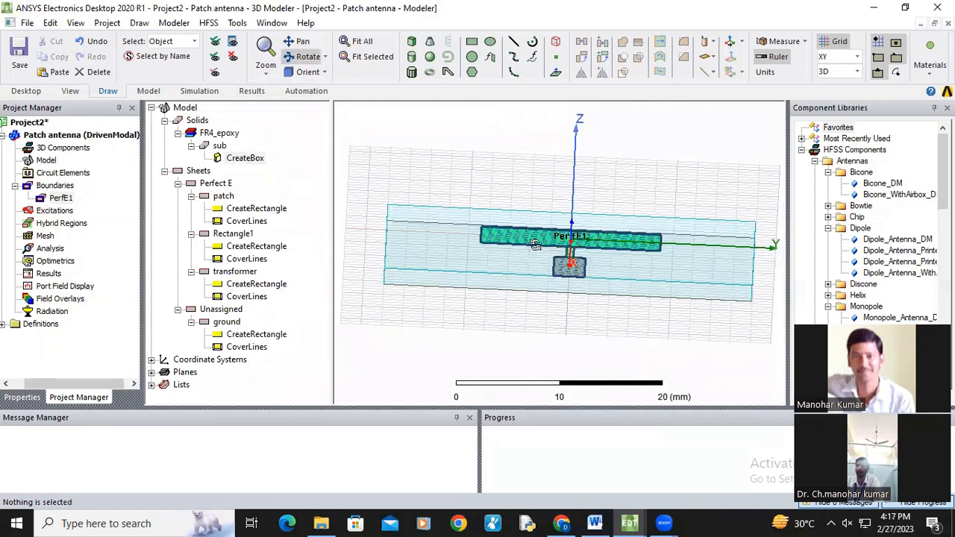
{"action": "left_click", "coordinate": [234, 323]}
{"action": "right_click", "coordinate": [233, 322]}
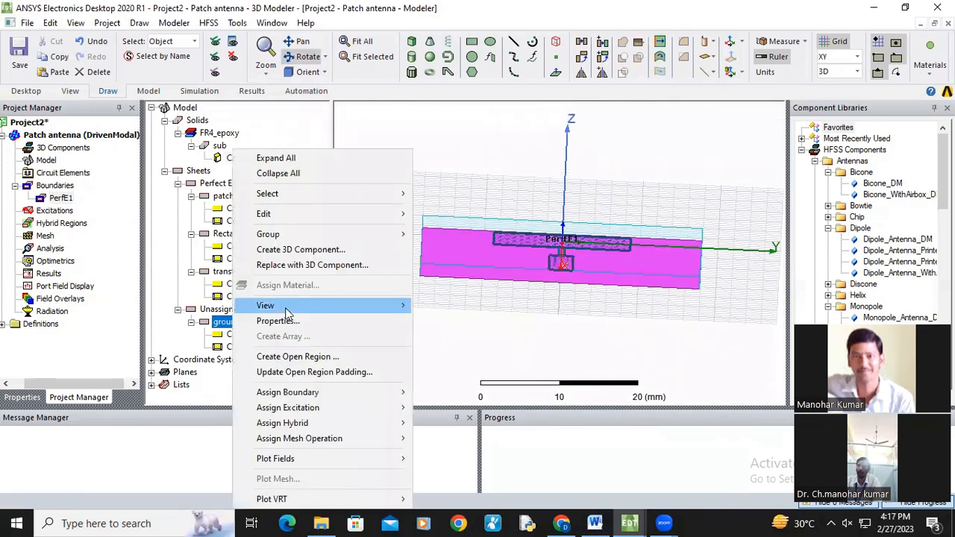
{"action": "mouse_move", "coordinate": [321, 393]}
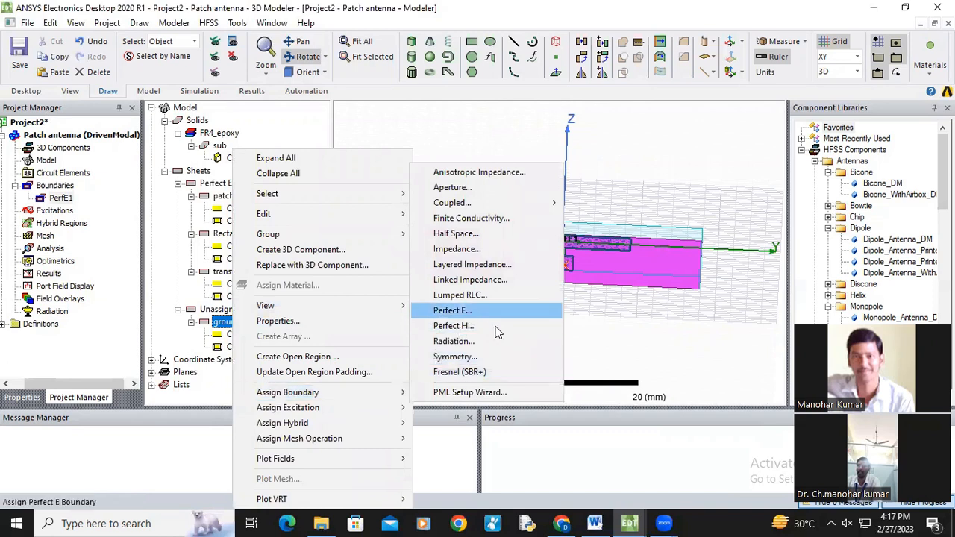
{"action": "left_click", "coordinate": [463, 311]}
{"action": "left_click", "coordinate": [424, 367]}
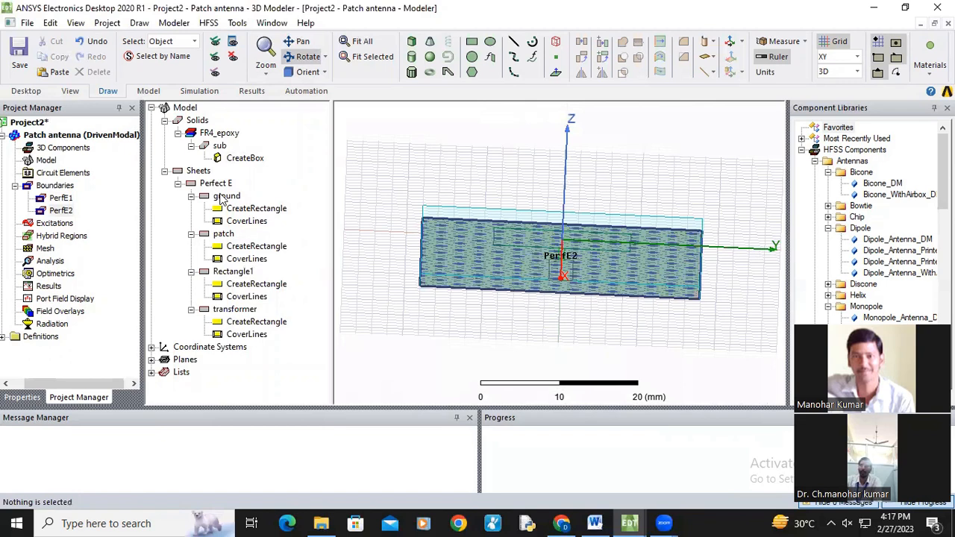
- Examine the ground, patch and substrate objects and the boundaries one by one to check their placement
{"action": "left_click", "coordinate": [222, 196]}
{"action": "left_click", "coordinate": [224, 234]}
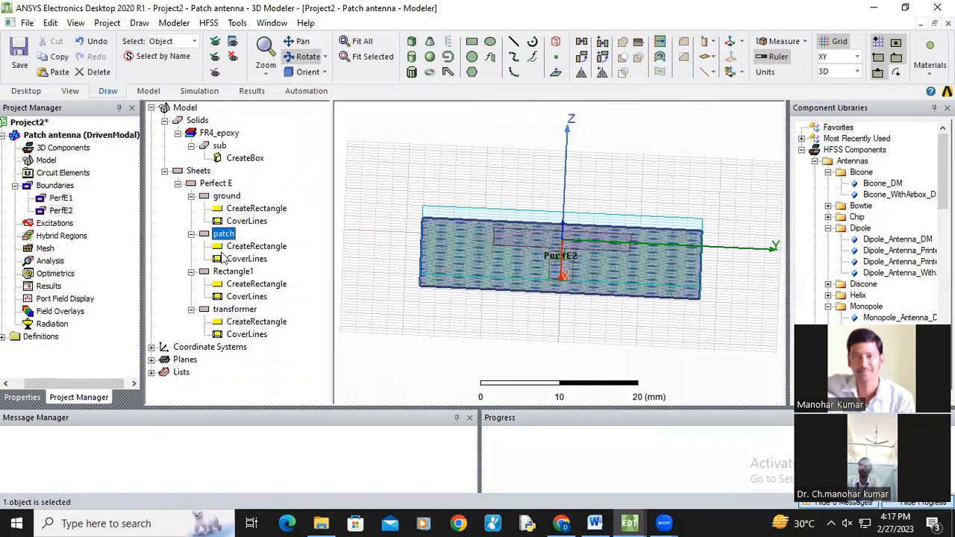
{"action": "left_click", "coordinate": [66, 186]}
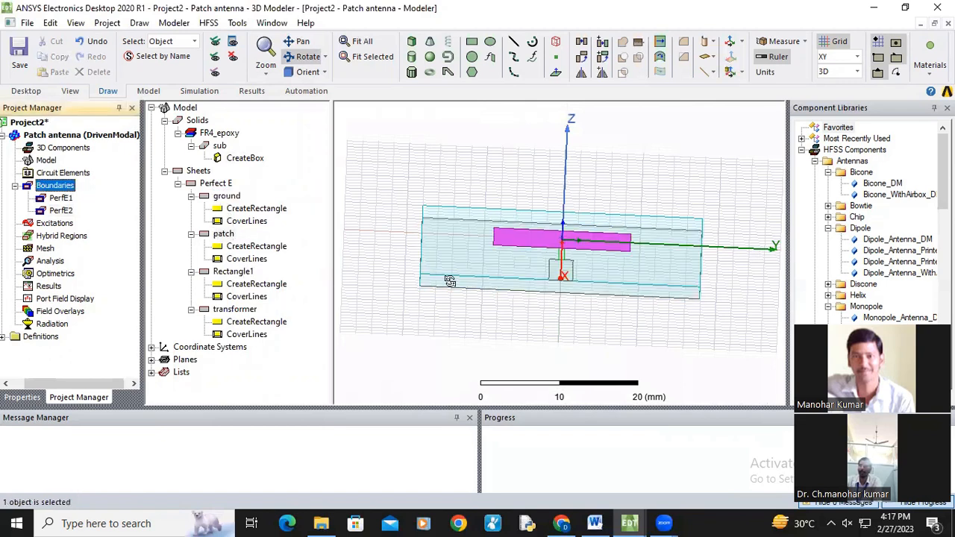
{"action": "left_click_drag", "start_coordinate": [540, 284], "coordinate": [532, 294]}
{"action": "scroll", "coordinate": [518, 277], "scroll_direction": "down", "scroll_amount": 2}
{"action": "left_click", "coordinate": [219, 148]}
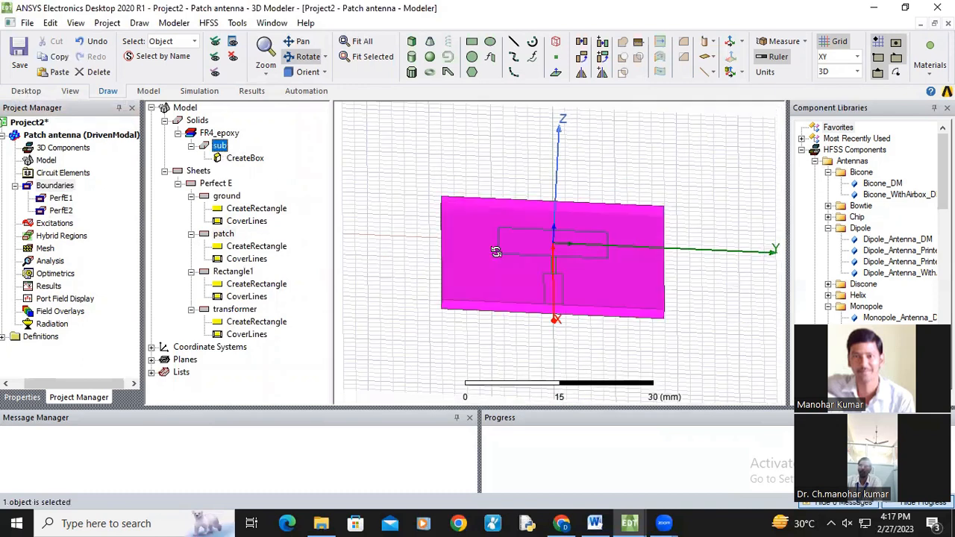
{"action": "left_click_drag", "start_coordinate": [494, 251], "coordinate": [581, 277]}
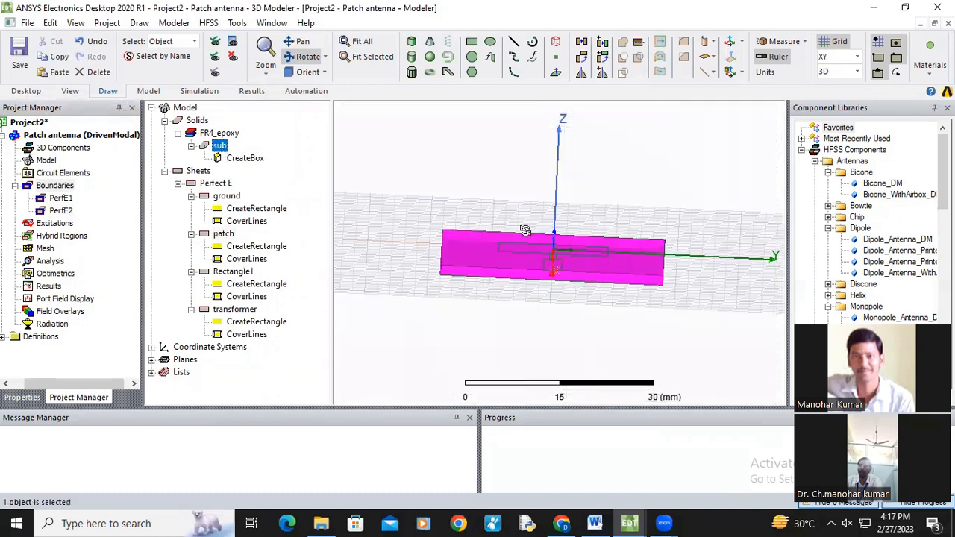
{"action": "left_click_drag", "start_coordinate": [525, 231], "coordinate": [317, 173]}
{"action": "left_click", "coordinate": [213, 136]}
- Inspect the assembled antenna from several angles, focusing on where the feed line meets the substrate edge
{"action": "mouse_move", "coordinate": [553, 288]}
{"action": "left_mouse_down"}
{"action": "mouse_move", "coordinate": [551, 314]}
{"action": "mouse_move", "coordinate": [545, 280]}
{"action": "left_mouse_up"}
{"action": "scroll", "coordinate": [562, 315], "scroll_direction": "down", "scroll_amount": 2}
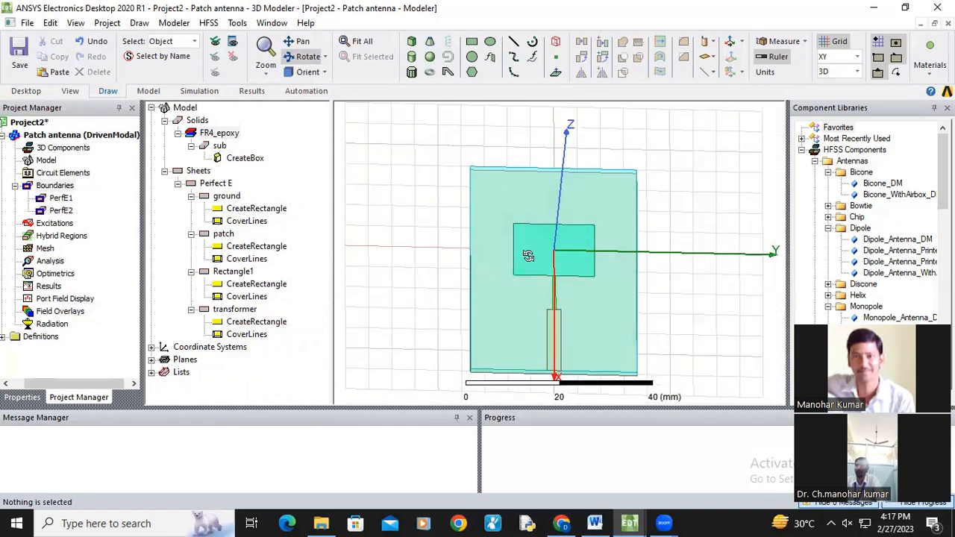
{"action": "scroll", "coordinate": [529, 257], "scroll_direction": "down", "scroll_amount": 1}
{"action": "left_click_drag", "start_coordinate": [556, 291], "coordinate": [568, 232]}
{"action": "scroll", "coordinate": [568, 303], "scroll_direction": "up", "scroll_amount": 1}
{"action": "scroll", "coordinate": [559, 289], "scroll_direction": "down", "scroll_amount": 1}
{"action": "scroll", "coordinate": [556, 293], "scroll_direction": "up", "scroll_amount": 1}
{"action": "scroll", "coordinate": [556, 294], "scroll_direction": "up", "scroll_amount": 2}
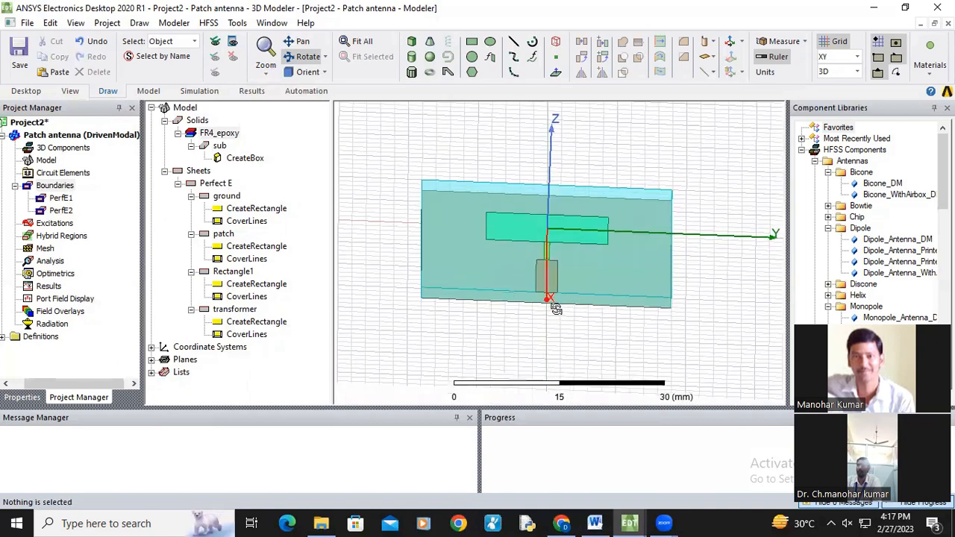
{"action": "left_click_drag", "start_coordinate": [556, 306], "coordinate": [554, 294]}
{"action": "scroll", "coordinate": [555, 284], "scroll_direction": "up", "scroll_amount": 4}
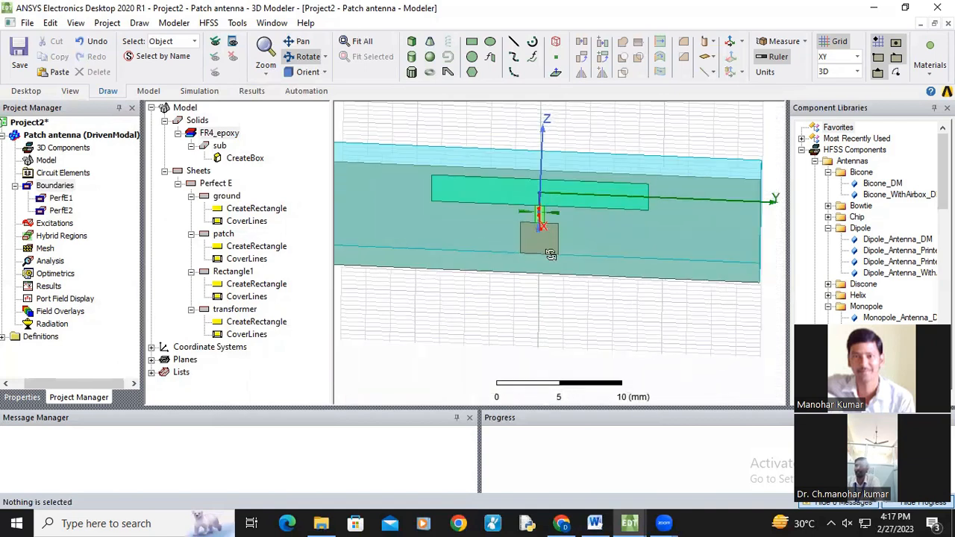
{"action": "left_click_drag", "start_coordinate": [549, 254], "coordinate": [548, 273]}
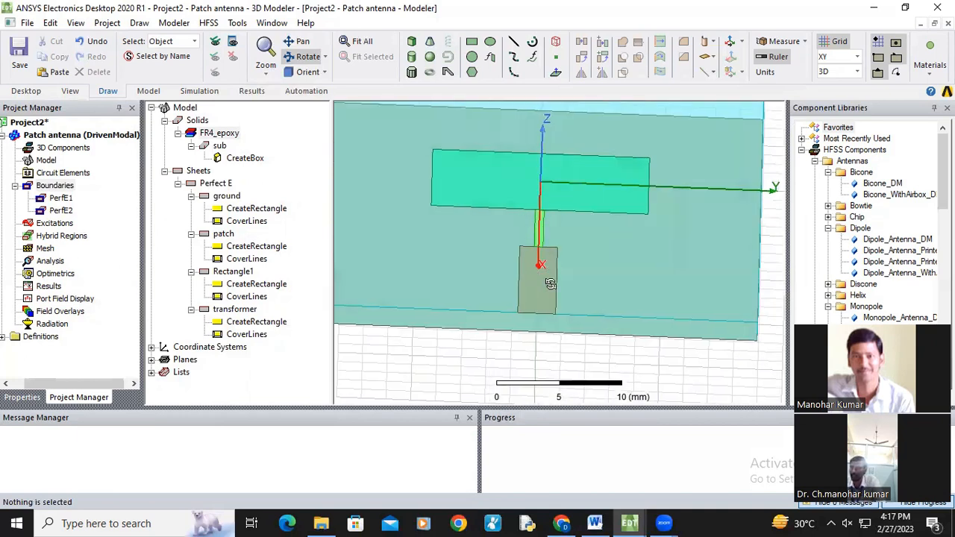
- Set the drawing plane to YZ for drawing at the feed line's end
{"action": "left_click", "coordinate": [299, 42]}
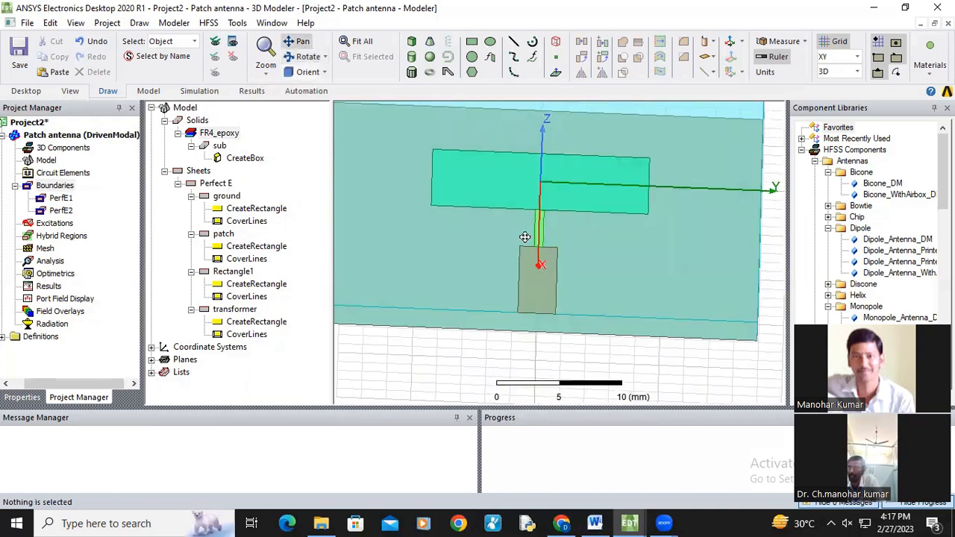
{"action": "left_click_drag", "start_coordinate": [528, 295], "coordinate": [545, 280]}
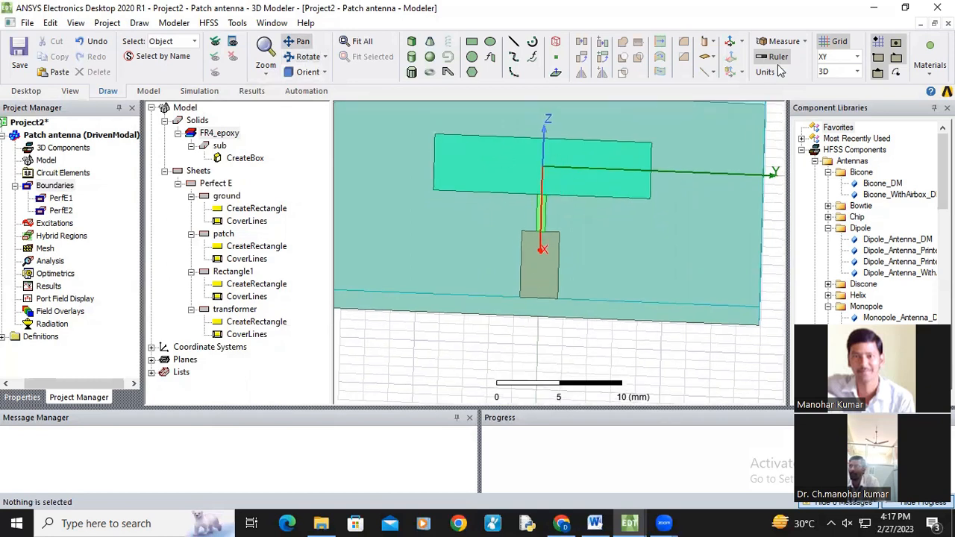
{"action": "left_click", "coordinate": [850, 57]}
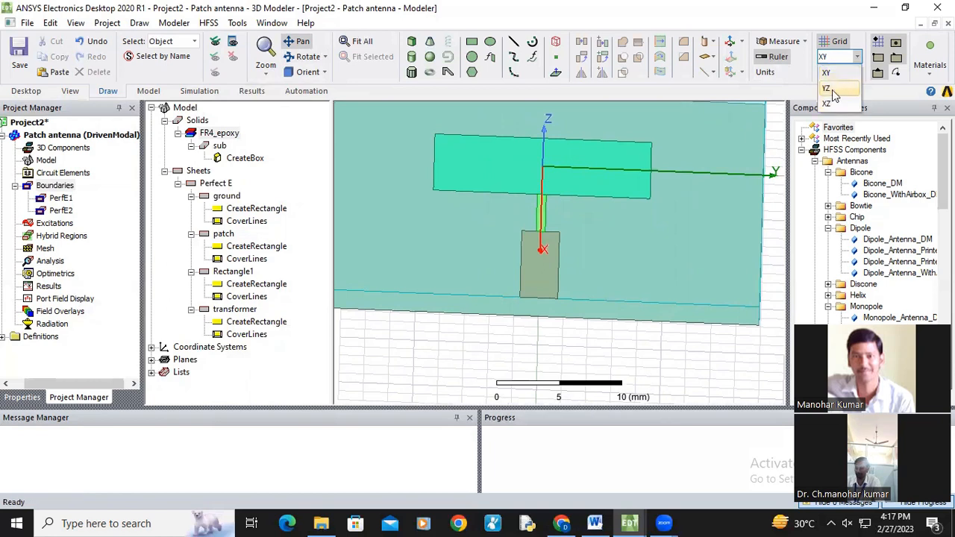
{"action": "left_click", "coordinate": [827, 89]}
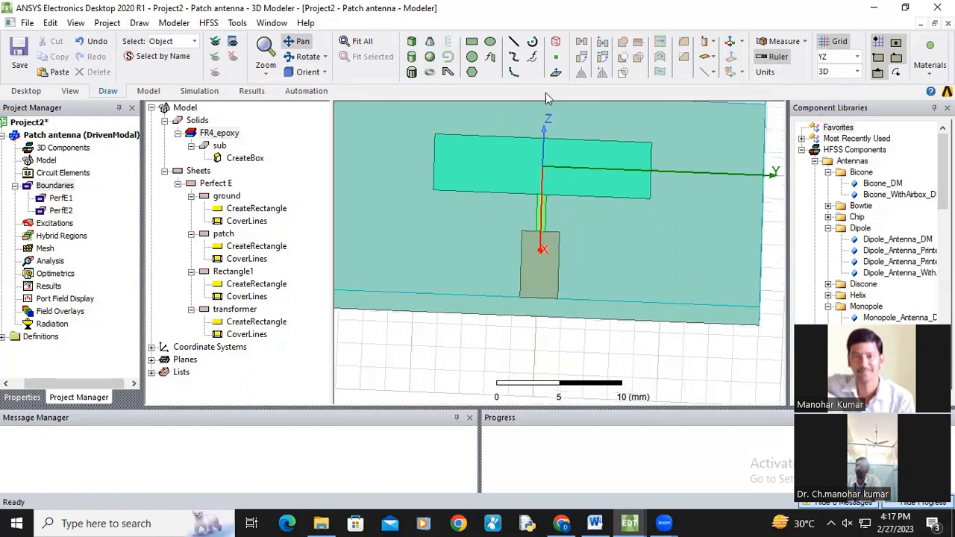
- Try to draw a YZ-plane rectangle about 3.13 by 1.6 mm from the feed end's negative-Y corner down to the substrate's bottom edge
{"action": "left_click", "coordinate": [309, 58]}
{"action": "left_click_drag", "start_coordinate": [488, 201], "coordinate": [491, 190]}
{"action": "left_click", "coordinate": [471, 43]}
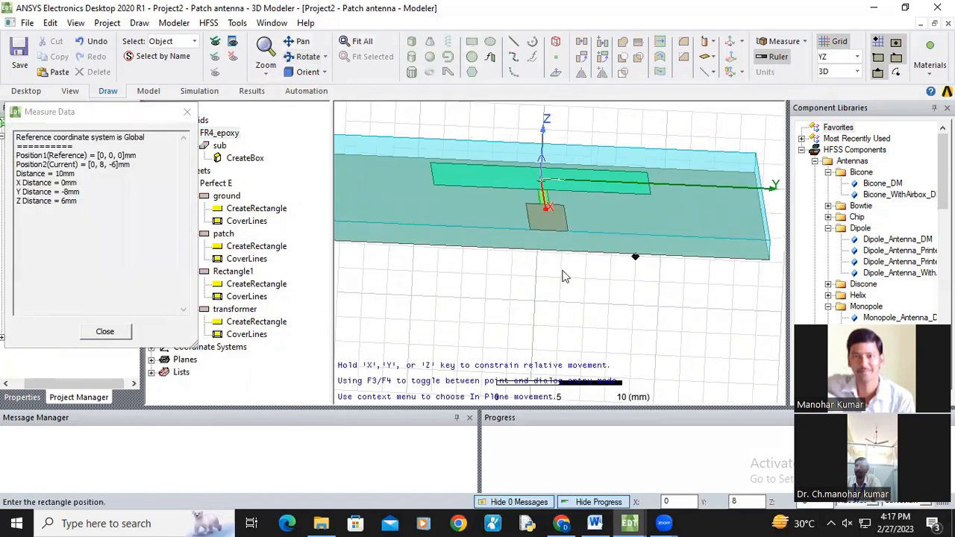
{"action": "scroll", "coordinate": [496, 203], "scroll_direction": "up", "scroll_amount": 3}
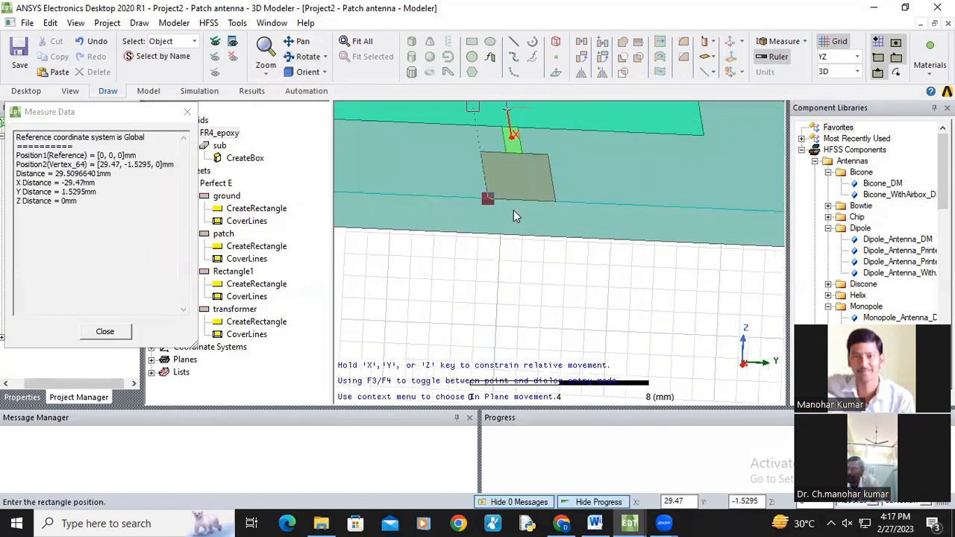
{"action": "left_click", "coordinate": [513, 216]}
{"action": "scroll", "coordinate": [567, 231], "scroll_direction": "up", "scroll_amount": 3}
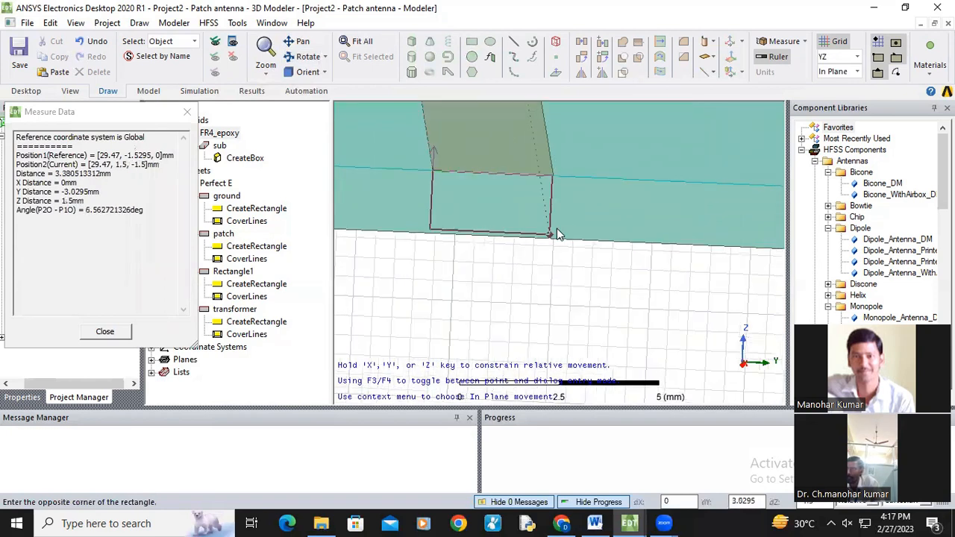
{"action": "scroll", "coordinate": [552, 240], "scroll_direction": "up", "scroll_amount": 2}
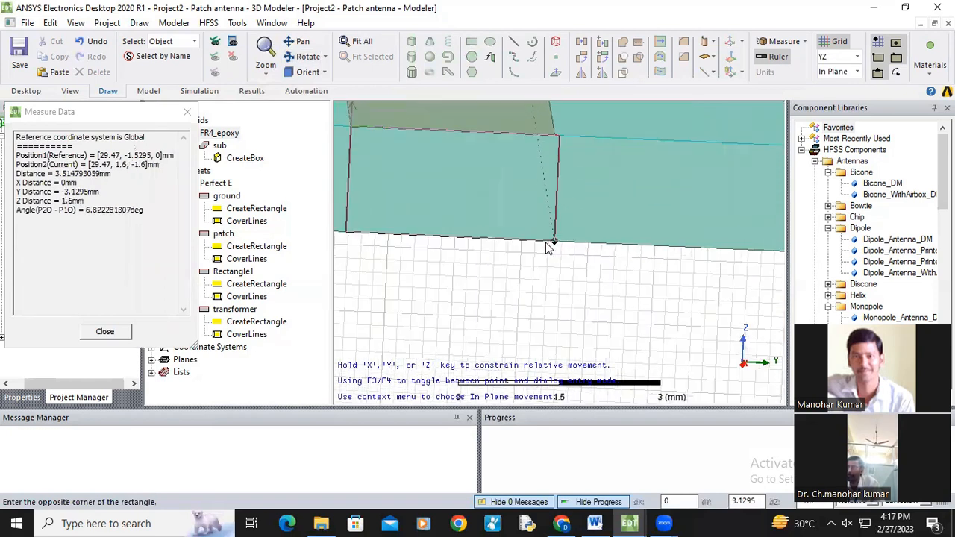
{"action": "scroll", "coordinate": [548, 246], "scroll_direction": "up", "scroll_amount": 2}
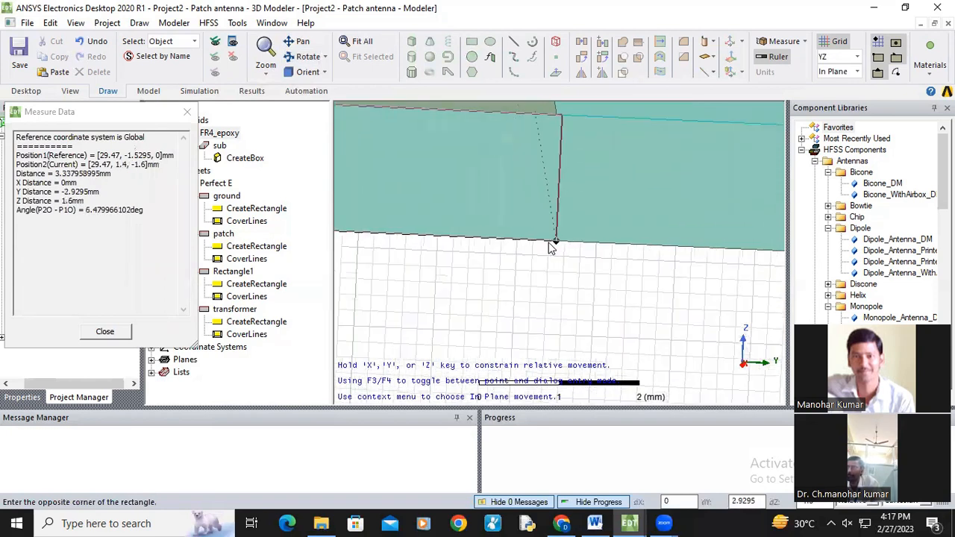
{"action": "left_click", "coordinate": [295, 44]}
{"action": "left_click_drag", "start_coordinate": [454, 171], "coordinate": [555, 246]}
{"action": "left_click", "coordinate": [294, 42]}
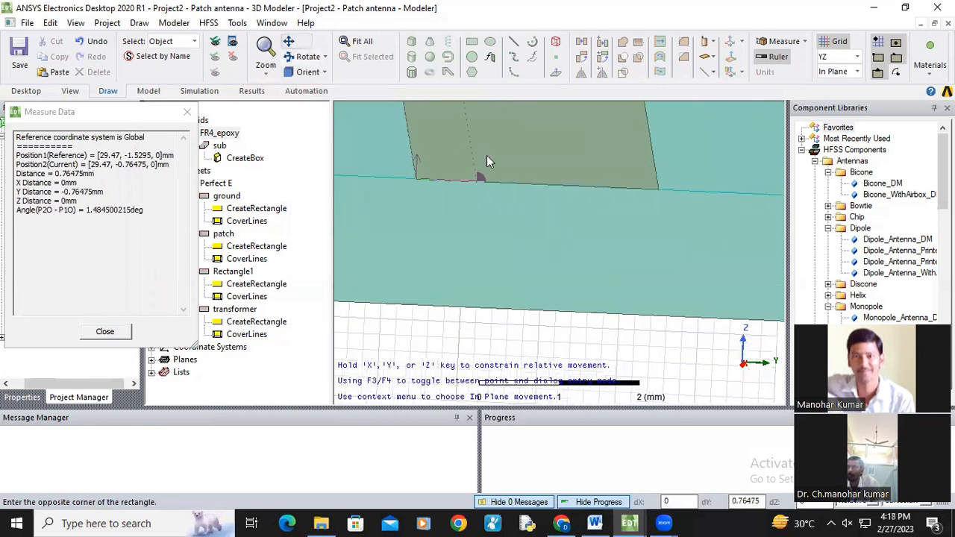
{"action": "scroll", "coordinate": [654, 323], "scroll_direction": "up", "scroll_amount": 2}
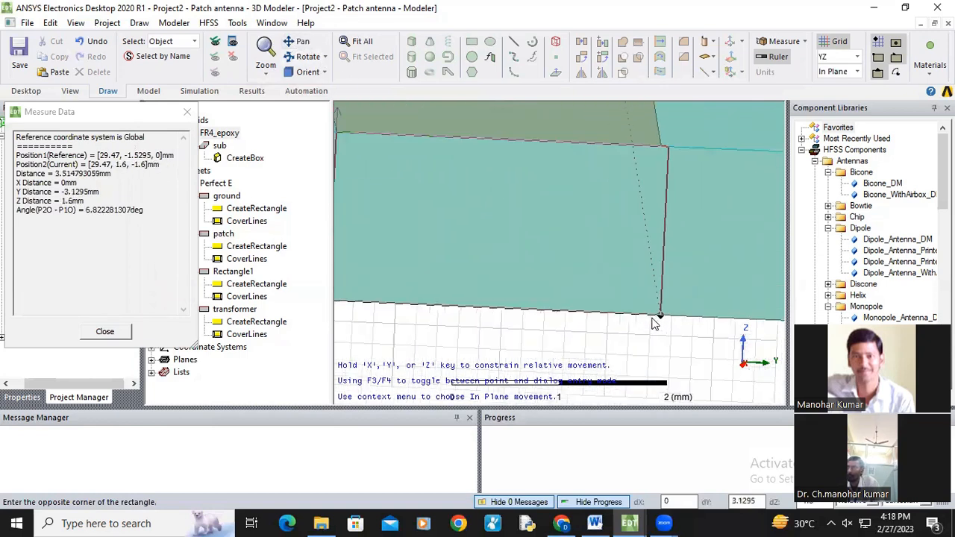
{"action": "scroll", "coordinate": [654, 323], "scroll_direction": "up", "scroll_amount": 2}
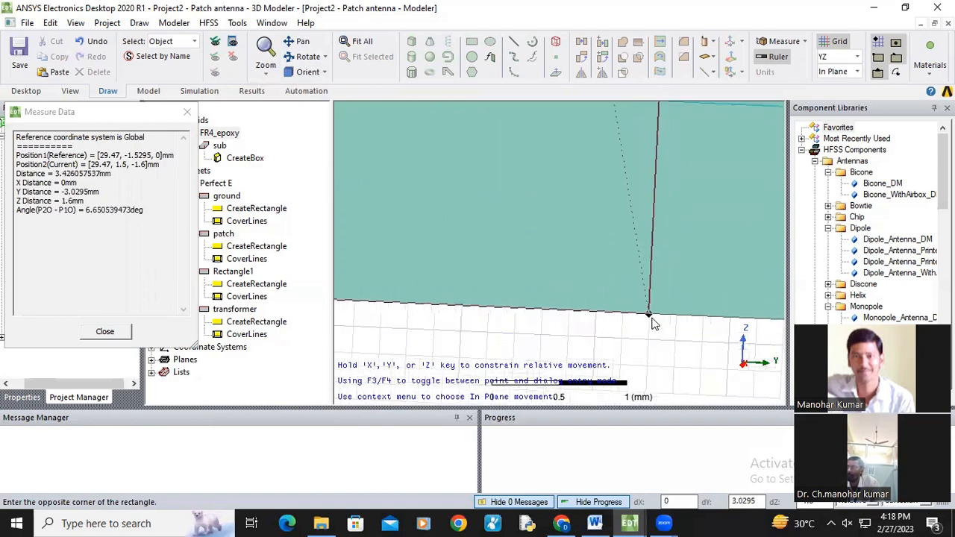
{"action": "scroll", "coordinate": [652, 323], "scroll_direction": "down", "scroll_amount": 2}
{"action": "scroll", "coordinate": [653, 323], "scroll_direction": "up", "scroll_amount": 1}
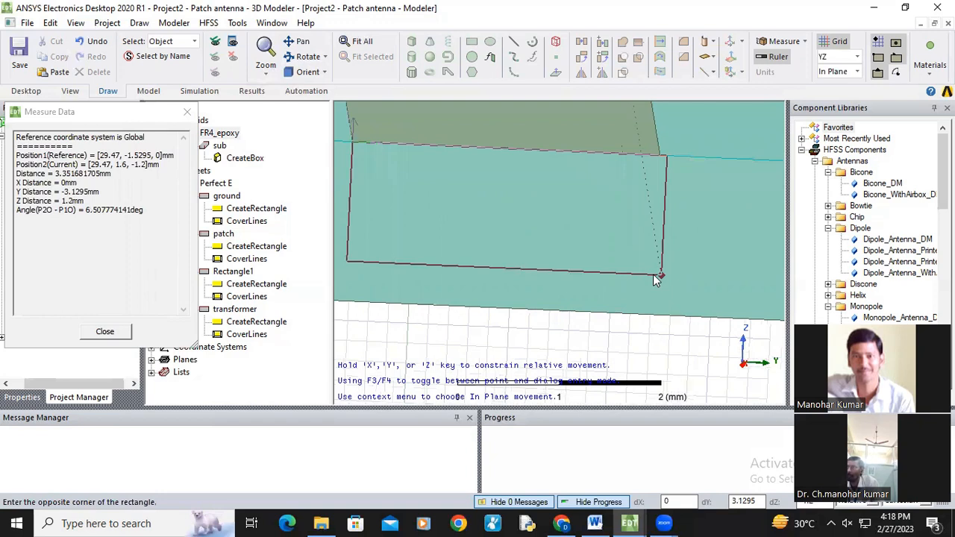
{"action": "left_click", "coordinate": [301, 42]}
{"action": "left_click_drag", "start_coordinate": [558, 224], "coordinate": [551, 296]}
{"action": "left_click", "coordinate": [302, 41]}
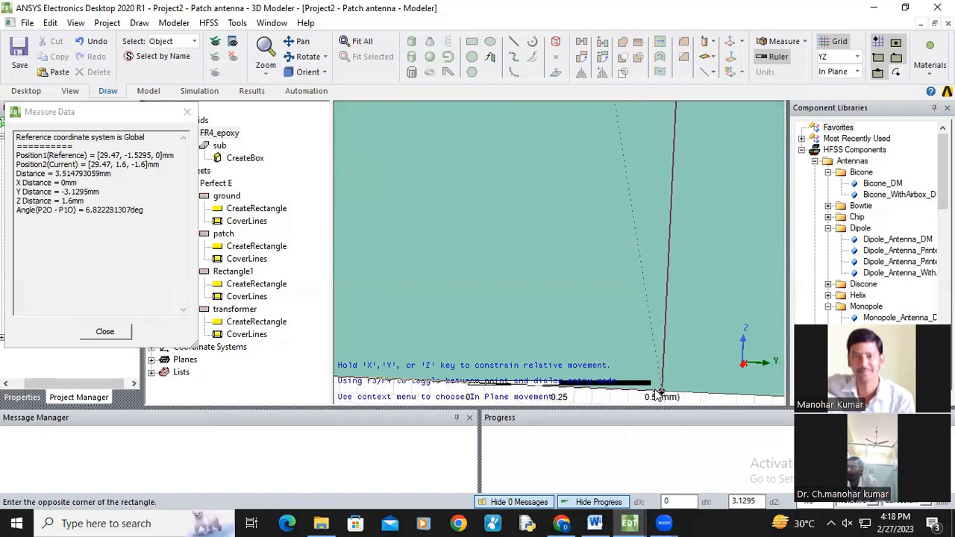
{"action": "left_click", "coordinate": [659, 392]}
- Check the new rectangle's upper positive-Y corner against the feed line's edge and delete the rectangle
{"action": "scroll", "coordinate": [666, 332], "scroll_direction": "down", "scroll_amount": 4}
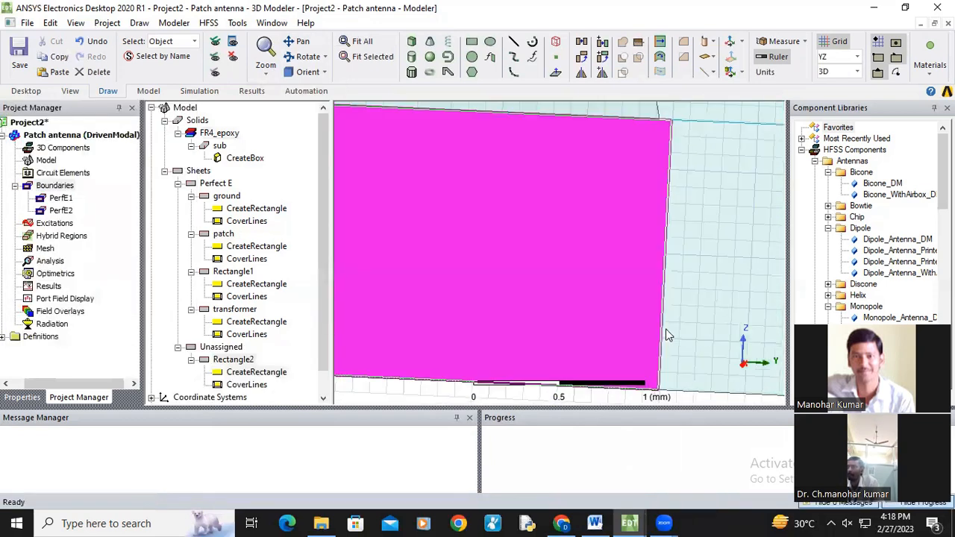
{"action": "left_click", "coordinate": [306, 57]}
{"action": "left_click_drag", "start_coordinate": [648, 233], "coordinate": [619, 255]}
{"action": "scroll", "coordinate": [658, 222], "scroll_direction": "up", "scroll_amount": 3}
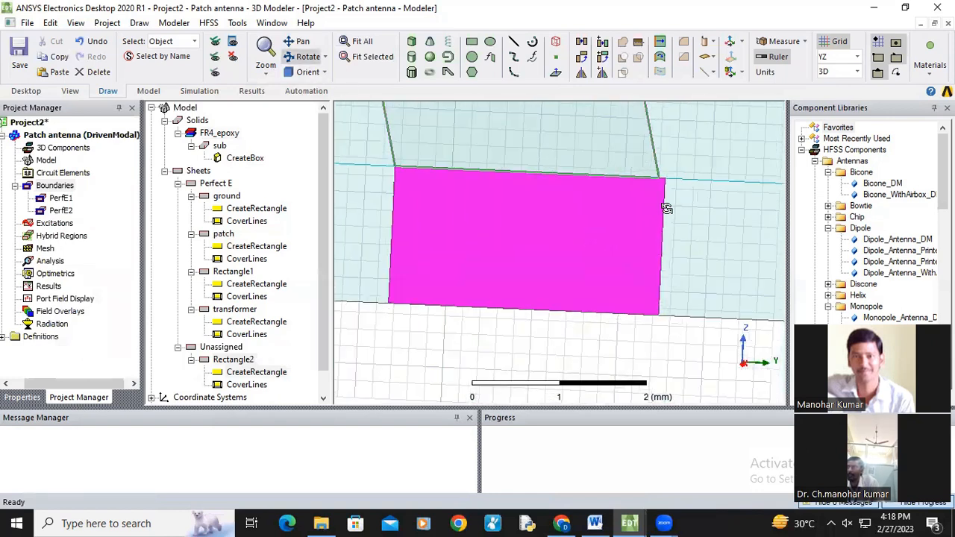
{"action": "scroll", "coordinate": [664, 191], "scroll_direction": "up", "scroll_amount": 5}
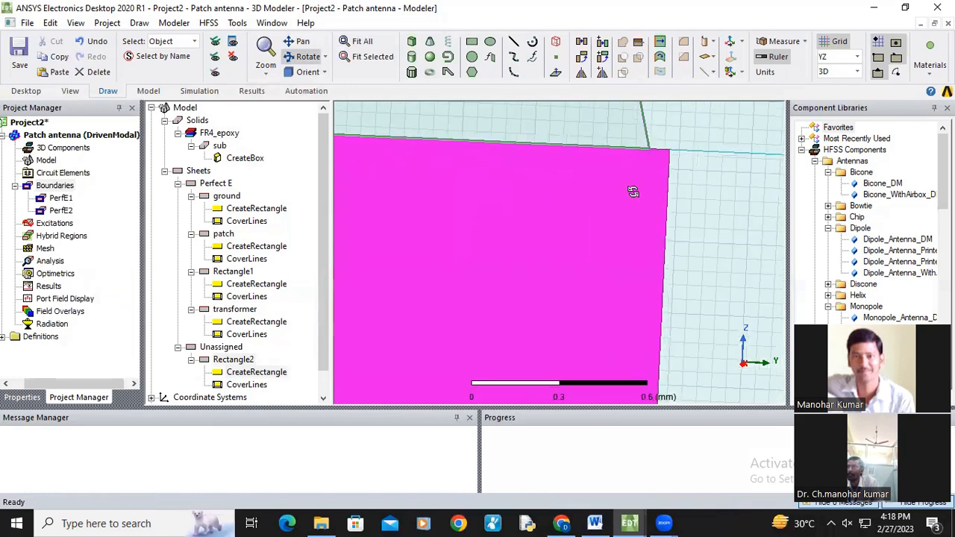
{"action": "key", "text": "Delete"}
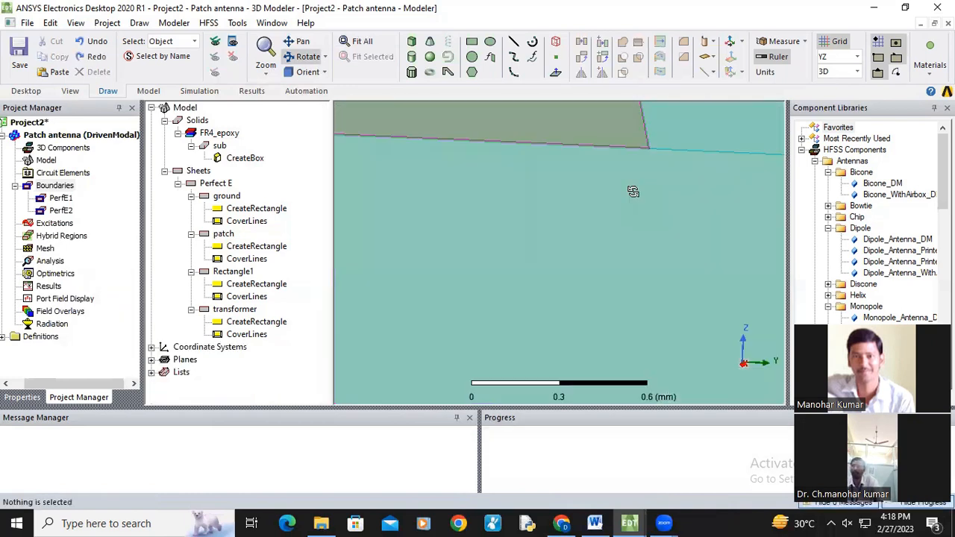
- Draw a YZ-plane rectangle about 3.03 by 1.6 mm from the feed end's positive-Y corner down to the substrate's bottom edge
{"action": "left_click", "coordinate": [301, 42]}
{"action": "left_click_drag", "start_coordinate": [540, 250], "coordinate": [632, 215]}
{"action": "scroll", "coordinate": [632, 215], "scroll_direction": "down", "scroll_amount": 3}
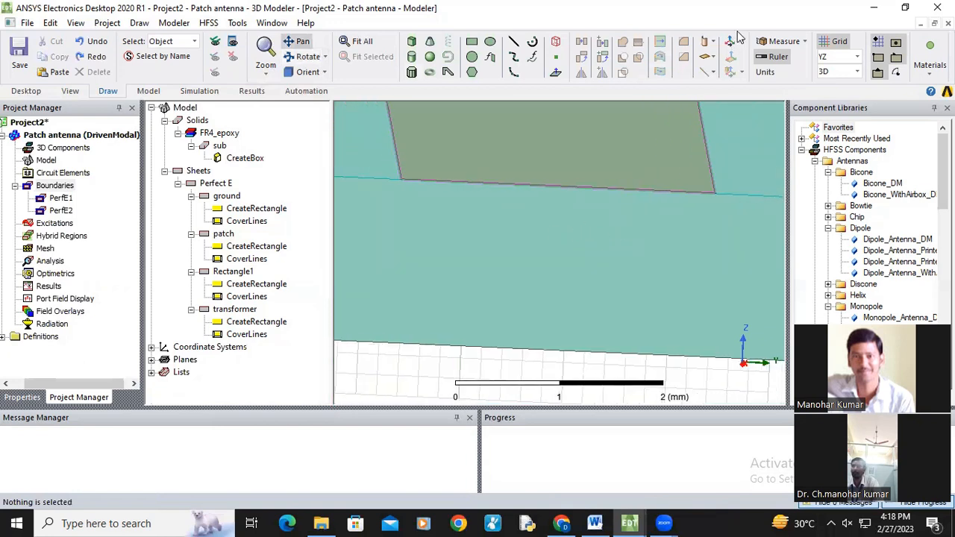
{"action": "left_click", "coordinate": [471, 42]}
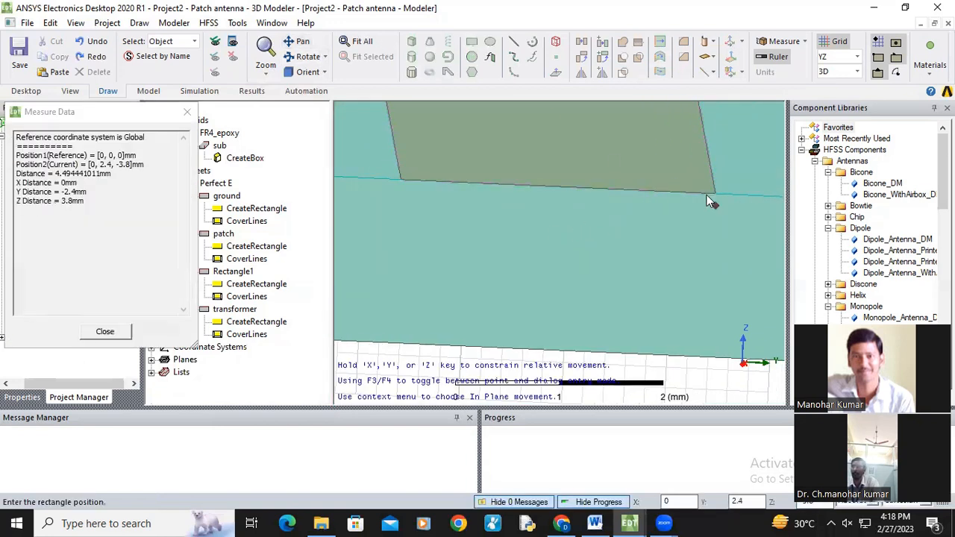
{"action": "scroll", "coordinate": [715, 204], "scroll_direction": "up", "scroll_amount": 2}
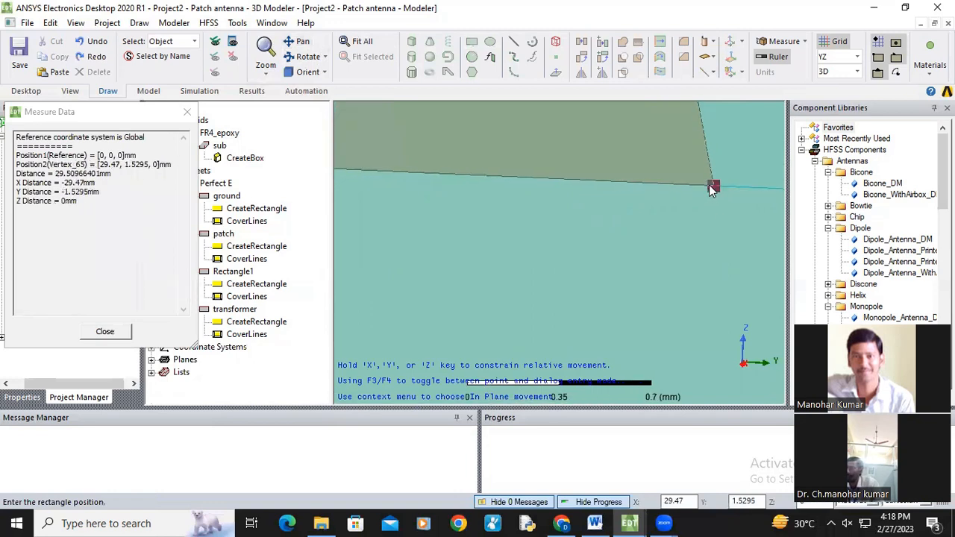
{"action": "left_click", "coordinate": [714, 191]}
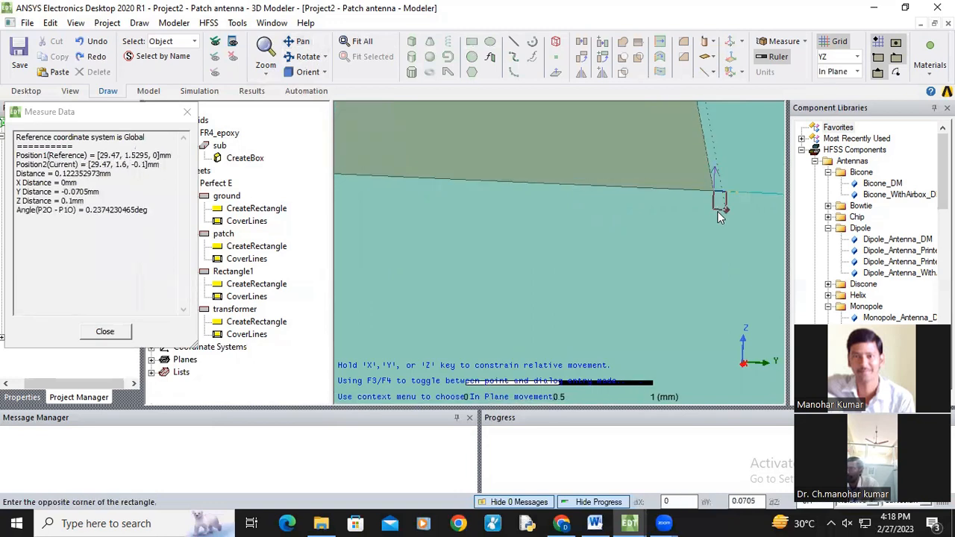
{"action": "left_click", "coordinate": [297, 41]}
{"action": "left_click_drag", "start_coordinate": [546, 280], "coordinate": [396, 111]}
{"action": "left_click", "coordinate": [303, 47]}
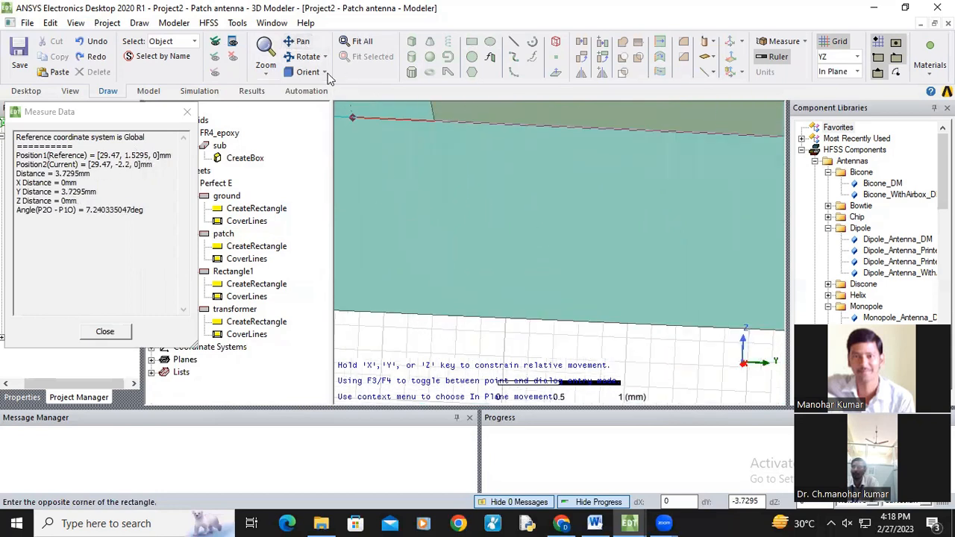
{"action": "left_click", "coordinate": [298, 42]}
{"action": "left_click_drag", "start_coordinate": [470, 209], "coordinate": [461, 270]}
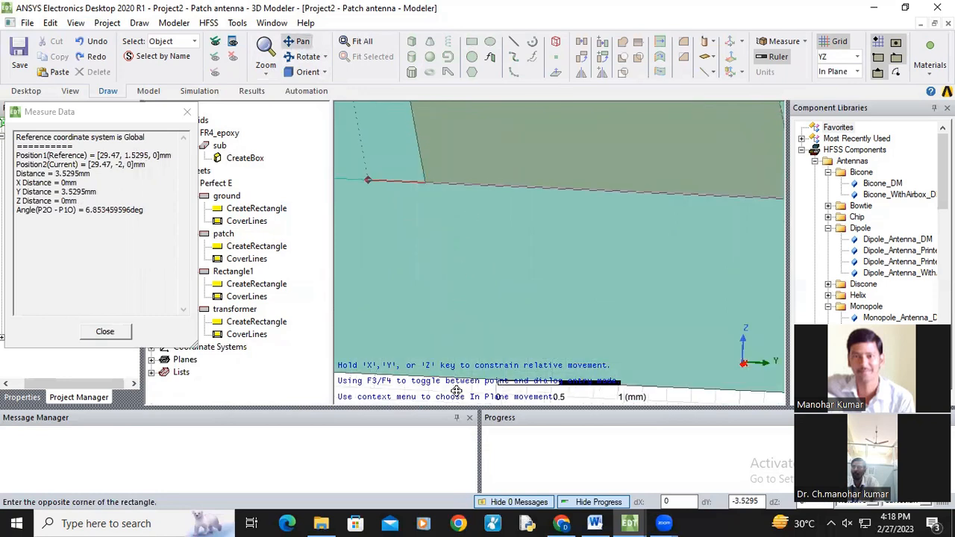
{"action": "left_click", "coordinate": [302, 45]}
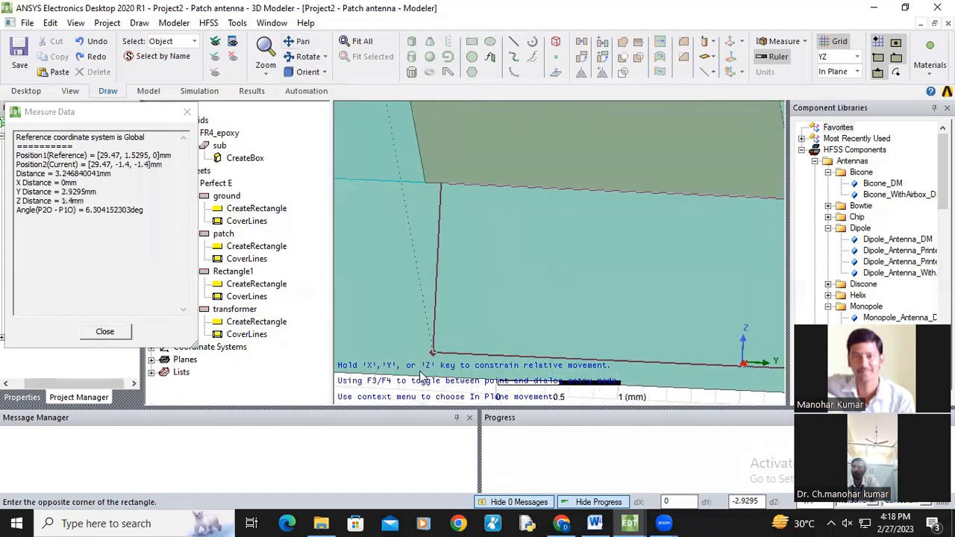
{"action": "scroll", "coordinate": [425, 373], "scroll_direction": "up", "scroll_amount": 3}
{"action": "scroll", "coordinate": [425, 371], "scroll_direction": "down", "scroll_amount": 3}
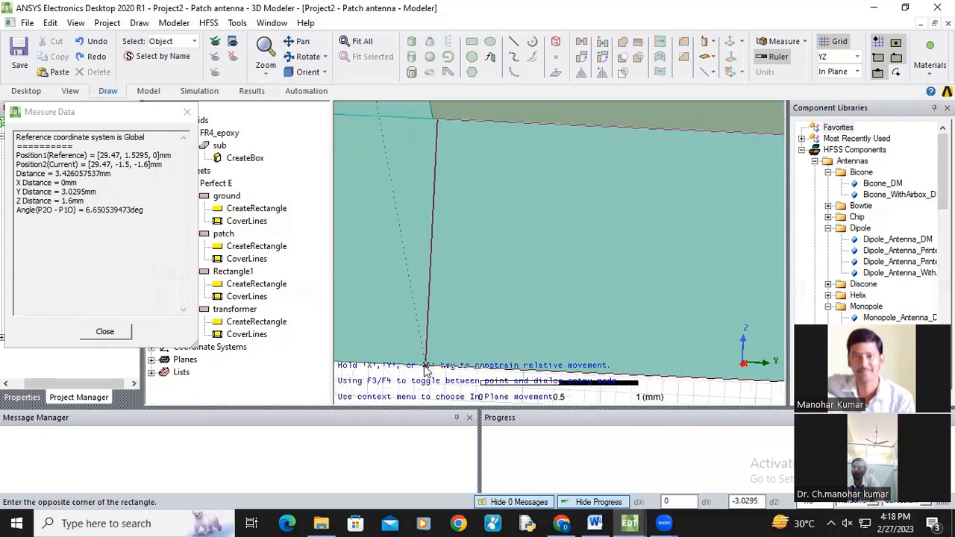
{"action": "scroll", "coordinate": [425, 370], "scroll_direction": "up", "scroll_amount": 8}
{"action": "scroll", "coordinate": [429, 370], "scroll_direction": "up", "scroll_amount": 3}
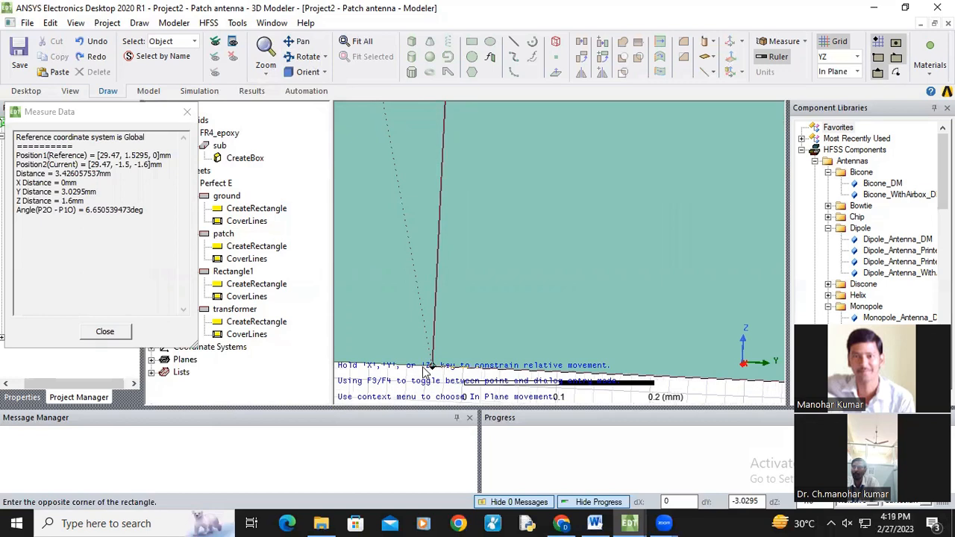
{"action": "scroll", "coordinate": [423, 371], "scroll_direction": "down", "scroll_amount": 10}
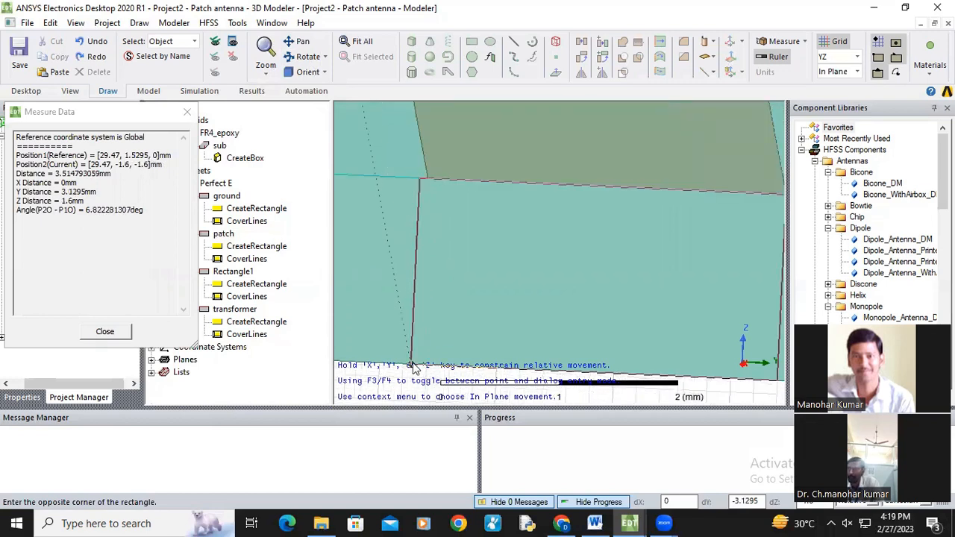
{"action": "scroll", "coordinate": [421, 369], "scroll_direction": "up", "scroll_amount": 5}
{"action": "scroll", "coordinate": [420, 369], "scroll_direction": "down", "scroll_amount": 5}
{"action": "scroll", "coordinate": [425, 368], "scroll_direction": "up", "scroll_amount": 3}
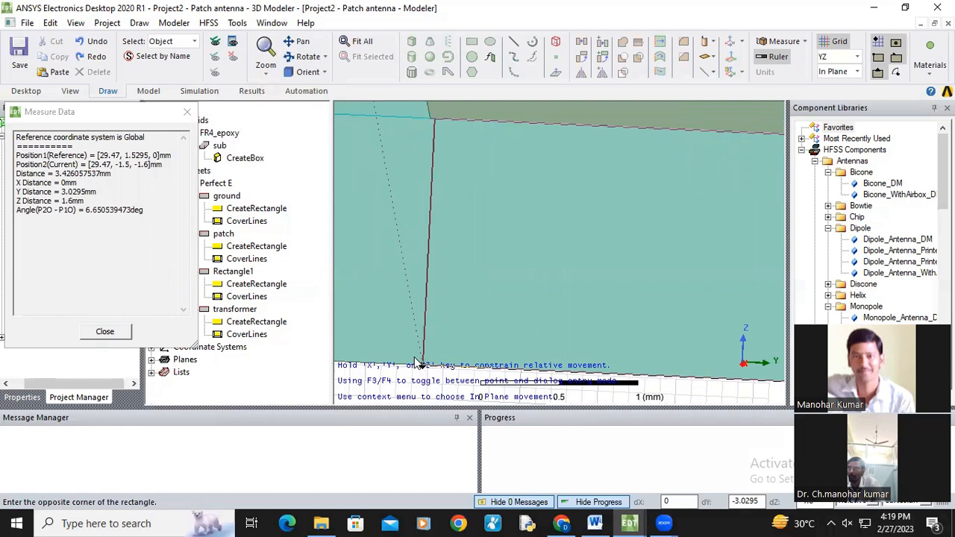
{"action": "scroll", "coordinate": [419, 364], "scroll_direction": "up", "scroll_amount": 1}
{"action": "left_click", "coordinate": [419, 364]}
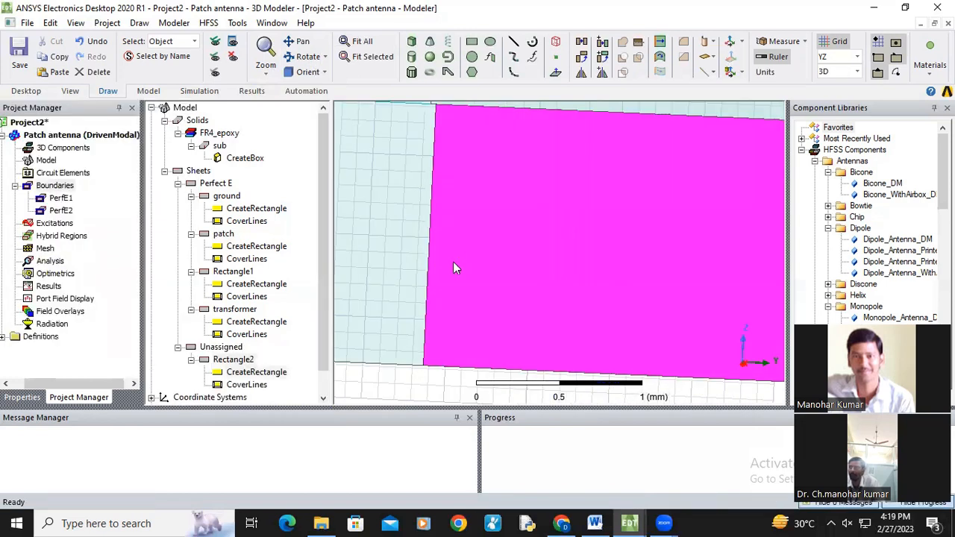
- Examine the new rectangle on the substrate's end face, focusing on how its negative-Y corner aligns with the feed line
{"action": "left_click_drag", "start_coordinate": [525, 204], "coordinate": [590, 274]}
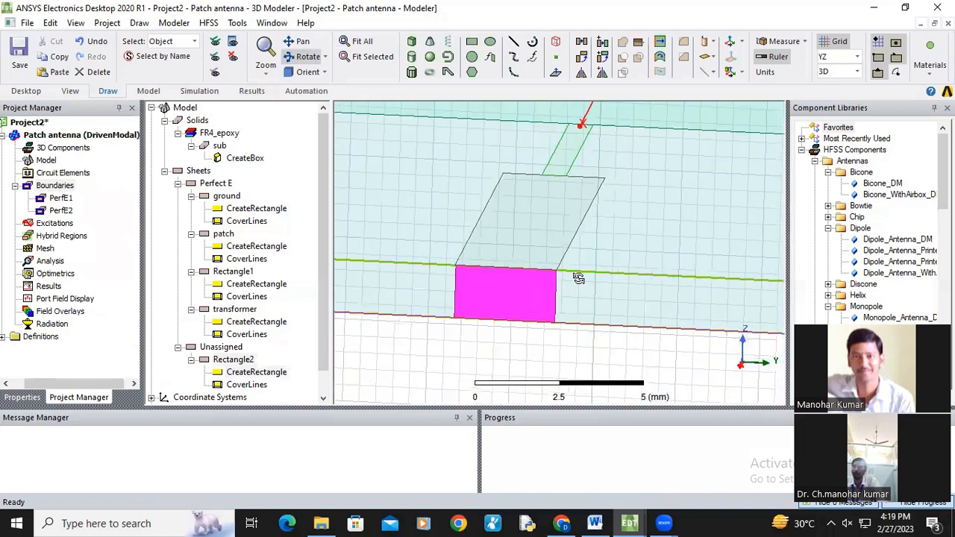
{"action": "scroll", "coordinate": [579, 277], "scroll_direction": "down", "scroll_amount": 5}
{"action": "left_click", "coordinate": [300, 57]}
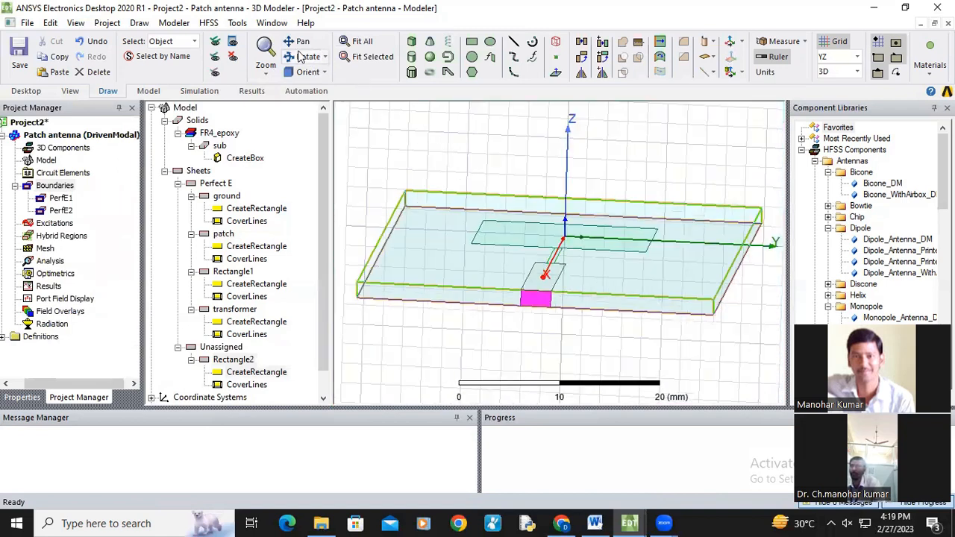
{"action": "left_click", "coordinate": [300, 57]}
{"action": "mouse_move", "coordinate": [650, 326]}
{"action": "left_mouse_down"}
{"action": "mouse_move", "coordinate": [661, 325]}
{"action": "mouse_move", "coordinate": [653, 332]}
{"action": "left_mouse_up"}
{"action": "scroll", "coordinate": [554, 270], "scroll_direction": "up", "scroll_amount": 6}
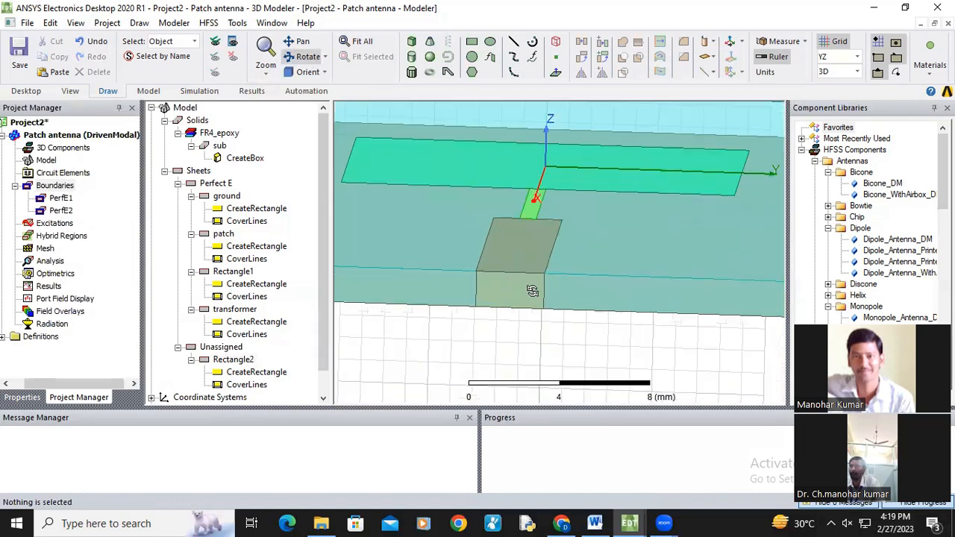
{"action": "scroll", "coordinate": [490, 283], "scroll_direction": "up", "scroll_amount": 7}
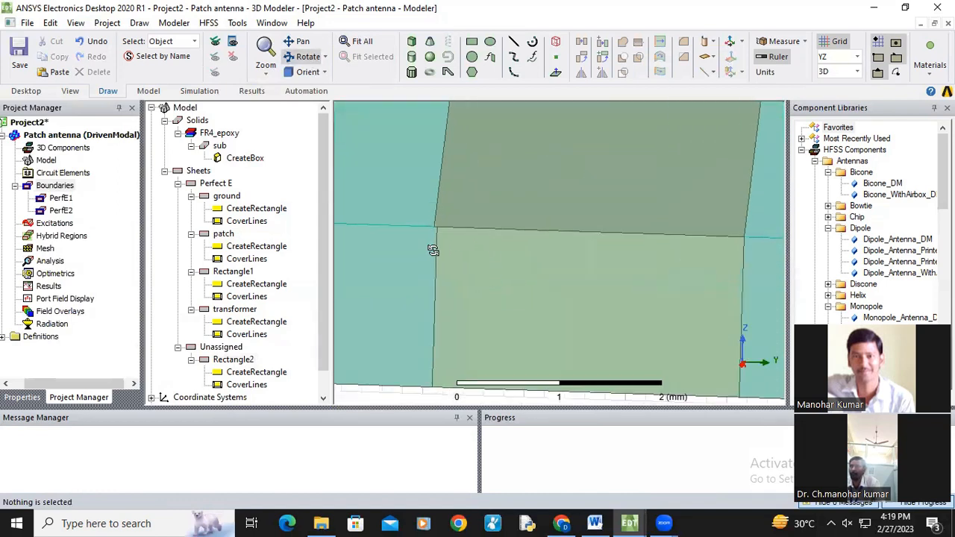
{"action": "scroll", "coordinate": [434, 214], "scroll_direction": "up", "scroll_amount": 5}
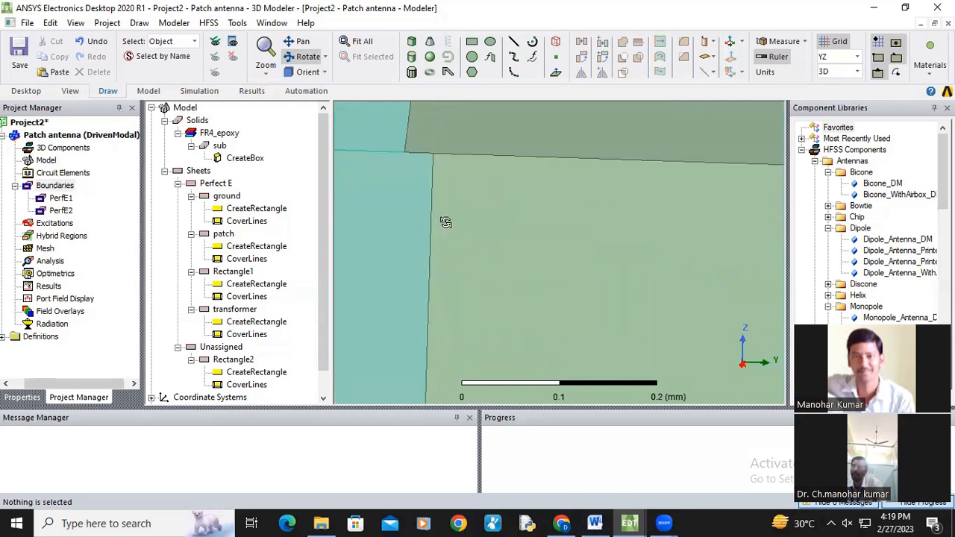
{"action": "scroll", "coordinate": [420, 163], "scroll_direction": "up", "scroll_amount": 1}
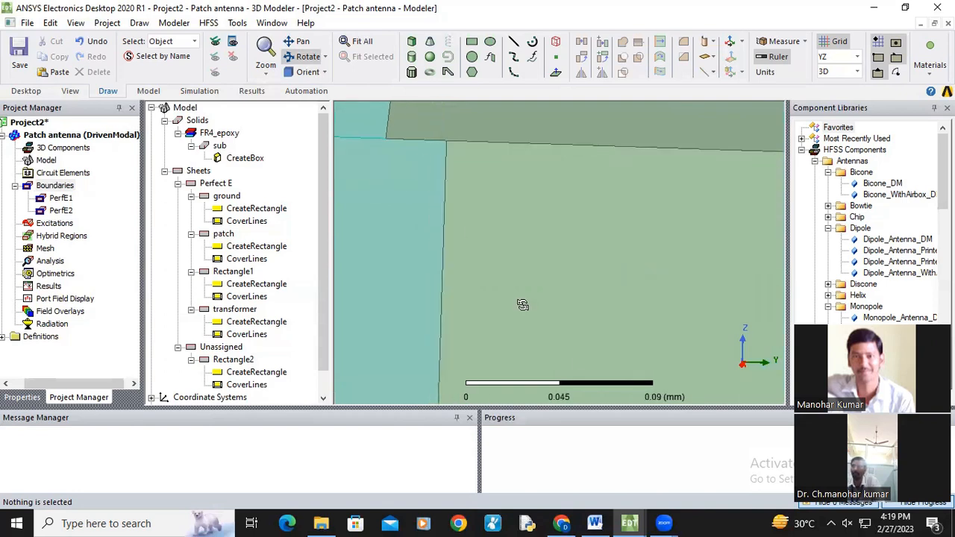
{"action": "scroll", "coordinate": [477, 274], "scroll_direction": "up", "scroll_amount": 1}
{"action": "scroll", "coordinate": [449, 176], "scroll_direction": "down", "scroll_amount": 2}
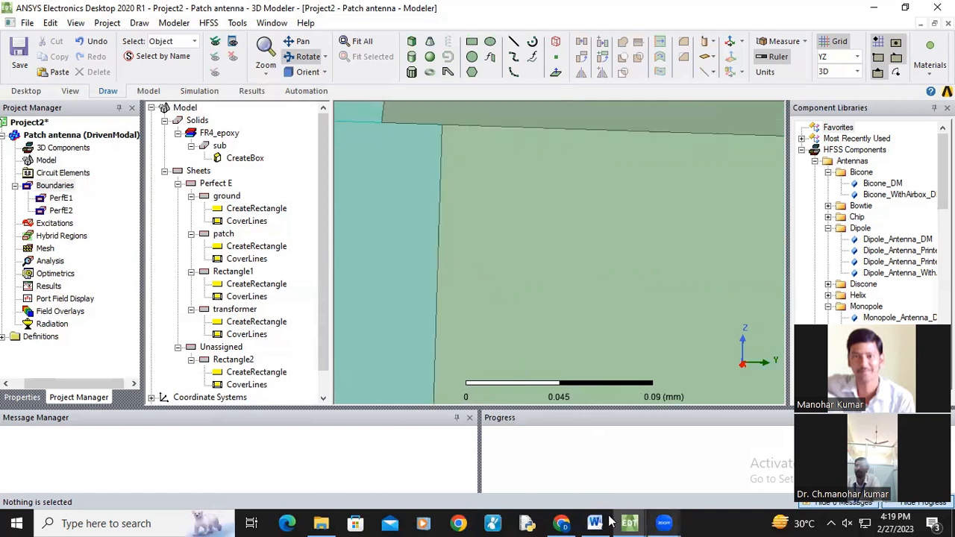
- Switch to Chrome and bring up the Google search results on microstrip patch antenna design using HFSS
{"action": "mouse_move", "coordinate": [562, 523]}
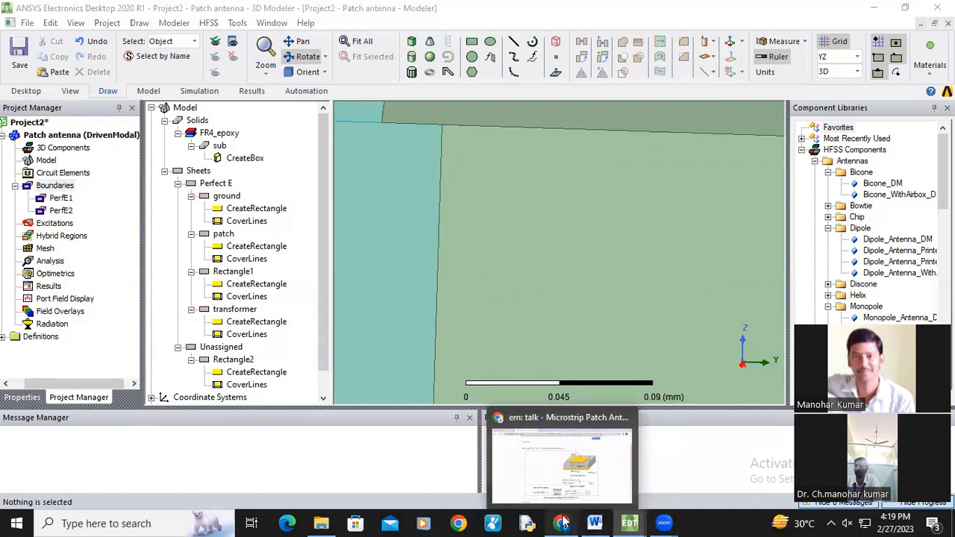
{"action": "left_click", "coordinate": [567, 462]}
{"action": "left_click", "coordinate": [537, 12]}
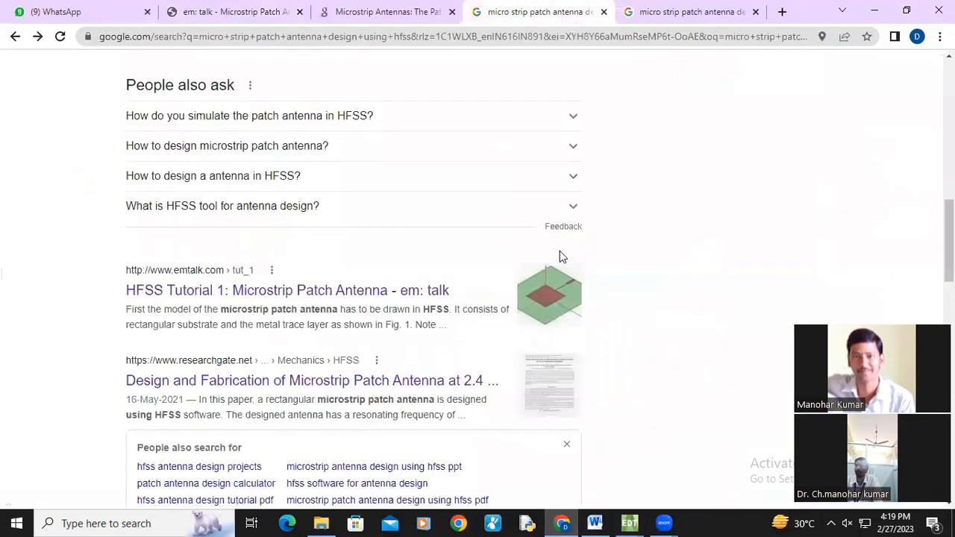
- Switch back to HFSS and start a lumped port excitation on the vertical feed rectangle, with a 50 ohm full port impedance
{"action": "left_click", "coordinate": [568, 522]}
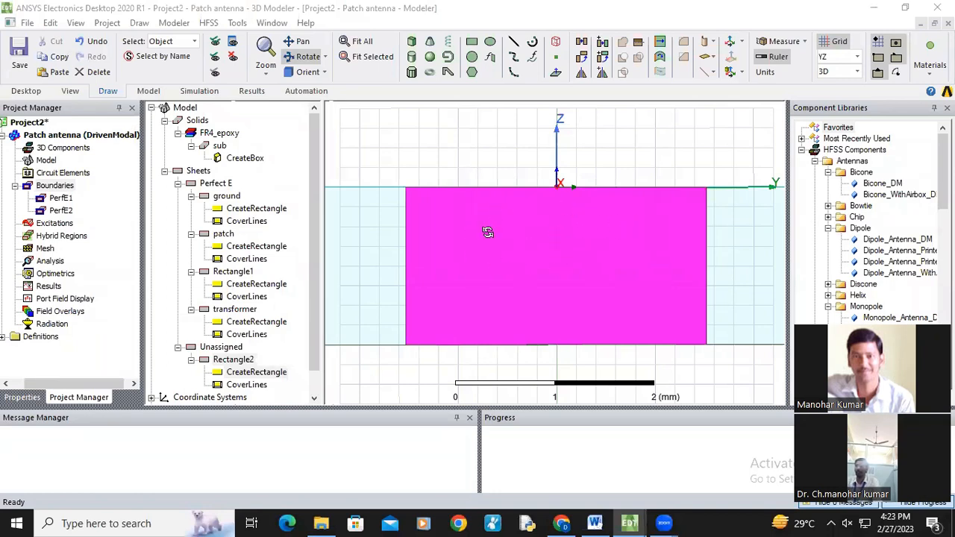
{"action": "right_click", "coordinate": [483, 231]}
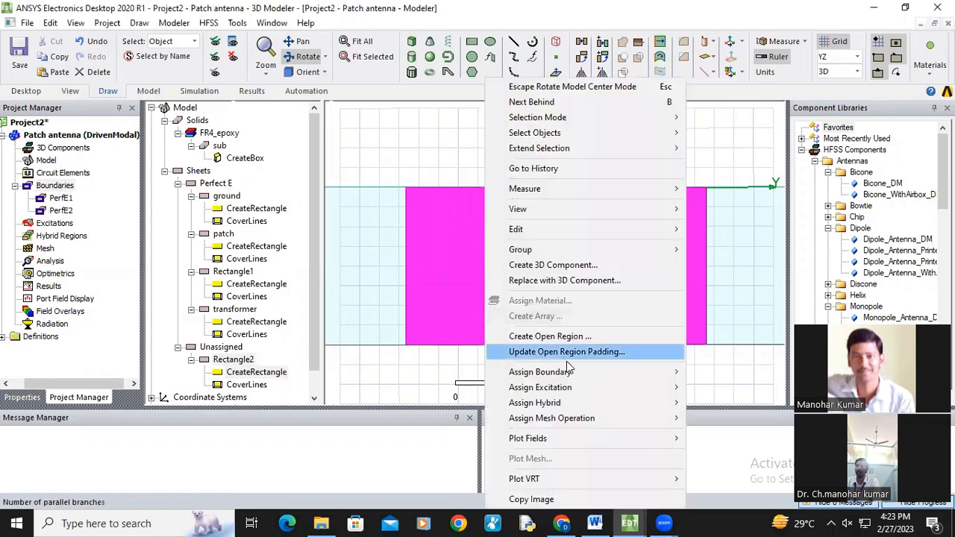
{"action": "mouse_move", "coordinate": [568, 371]}
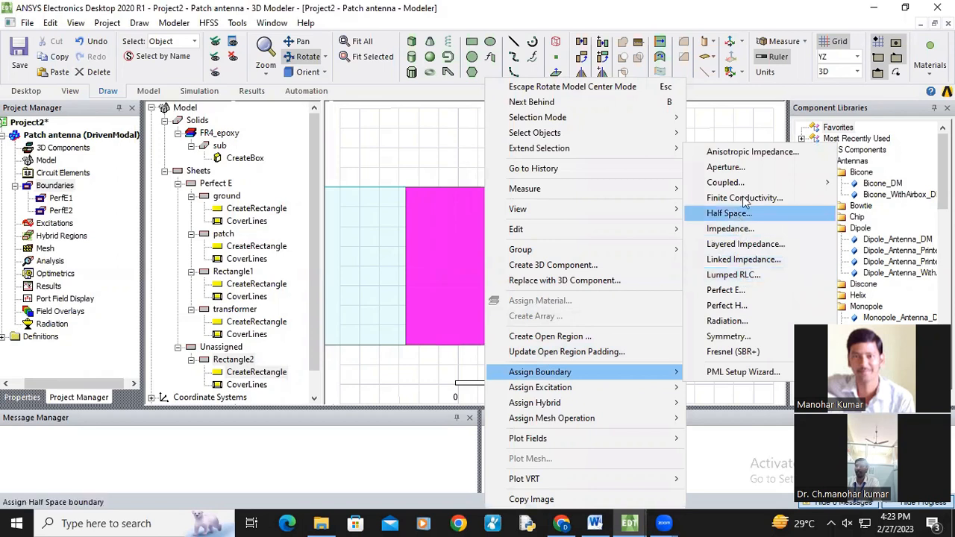
{"action": "mouse_move", "coordinate": [629, 394]}
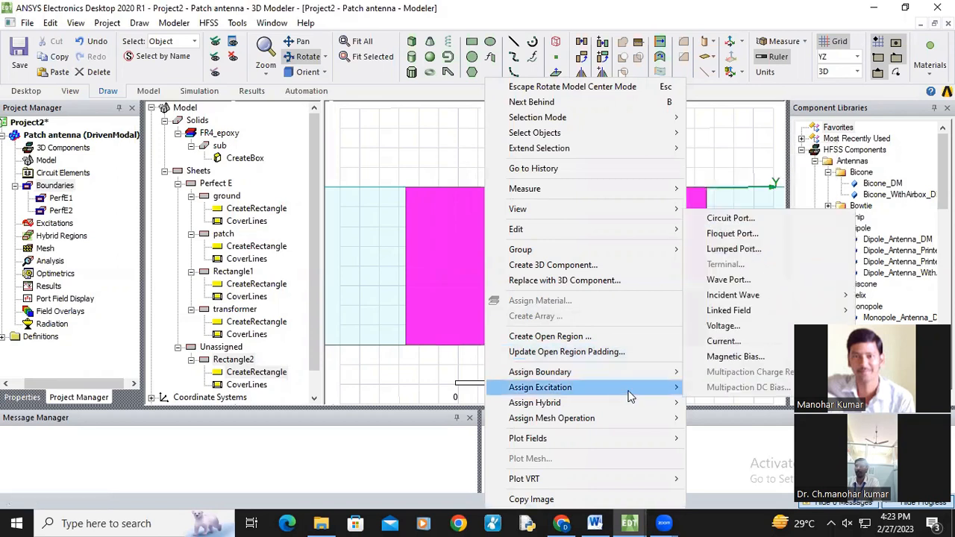
{"action": "left_click", "coordinate": [732, 249]}
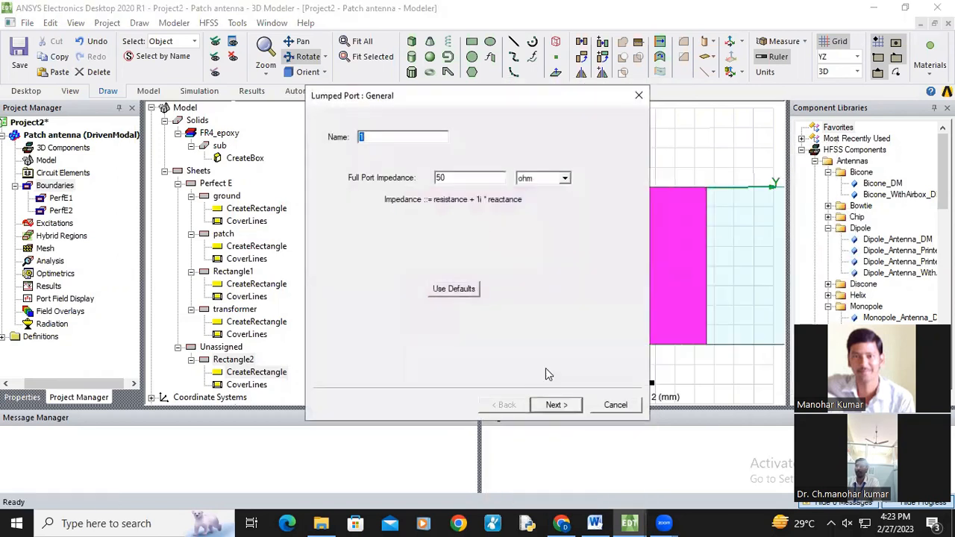
{"action": "left_click", "coordinate": [556, 405]}
- Define the port's integration line from the rectangle's lower edge midpoint to its upper edge midpoint and finish with modes renormalized to 50 ohm
{"action": "left_click", "coordinate": [441, 191]}
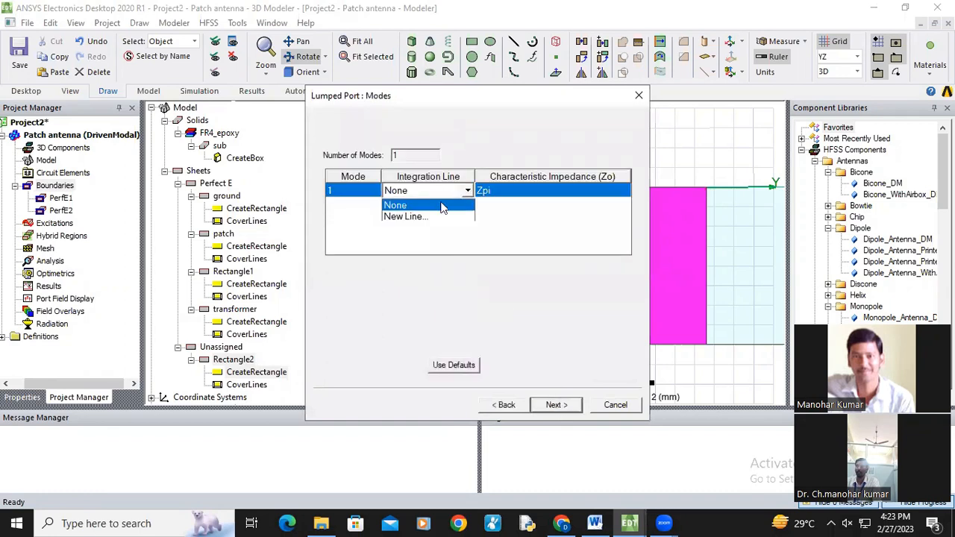
{"action": "left_click", "coordinate": [437, 216]}
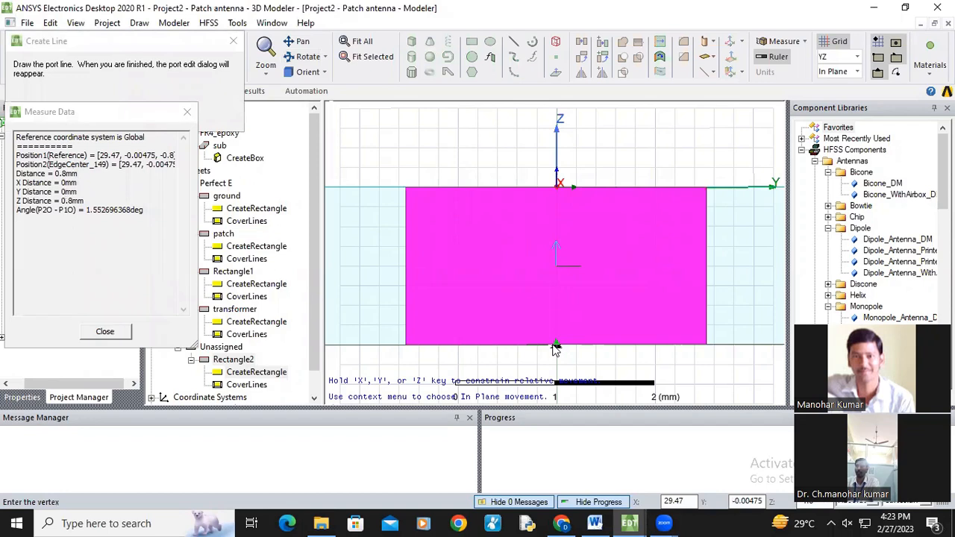
{"action": "left_click", "coordinate": [554, 346]}
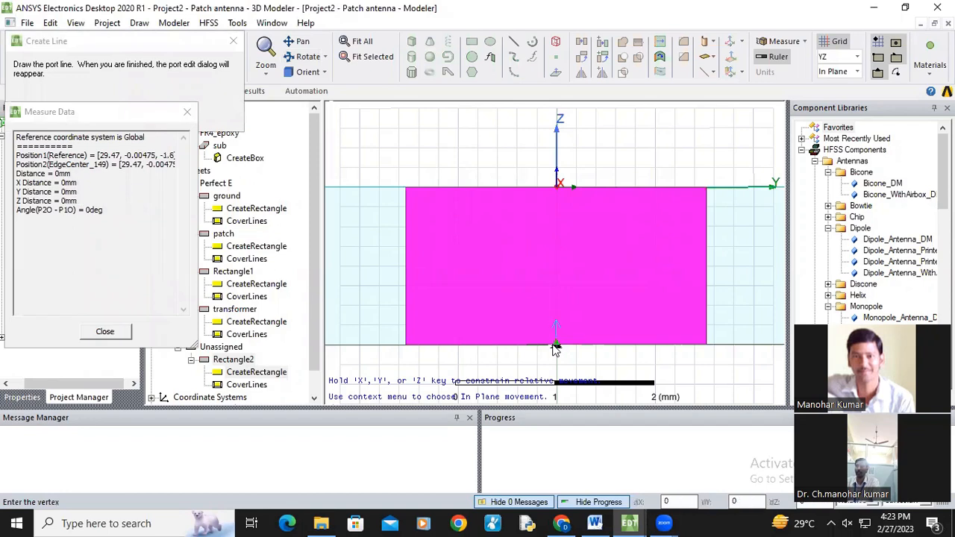
{"action": "left_click", "coordinate": [561, 188]}
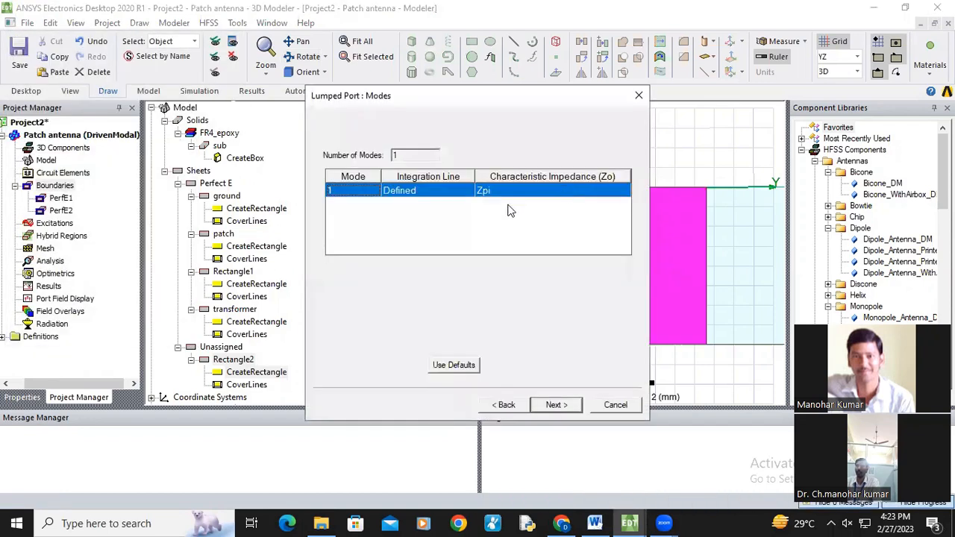
{"action": "left_click", "coordinate": [554, 403]}
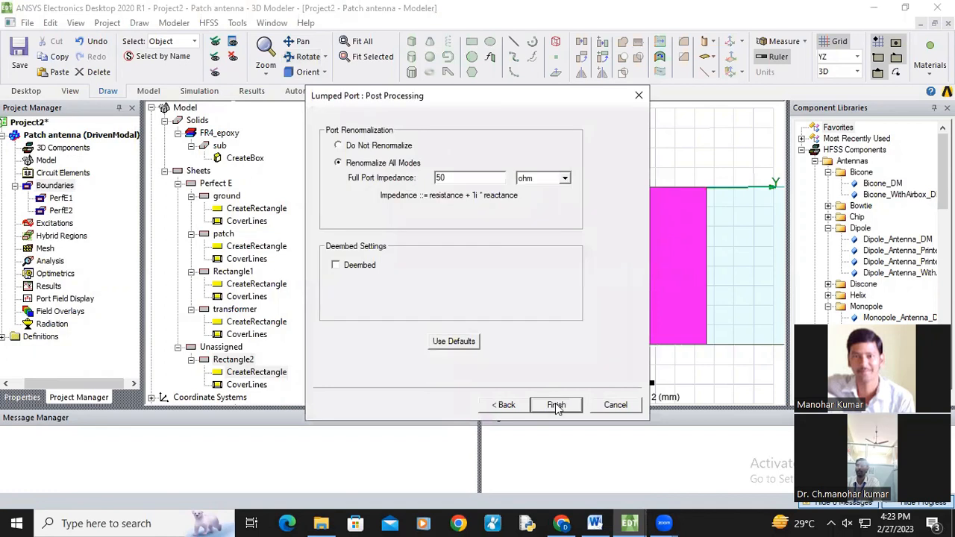
{"action": "left_click", "coordinate": [555, 404]}
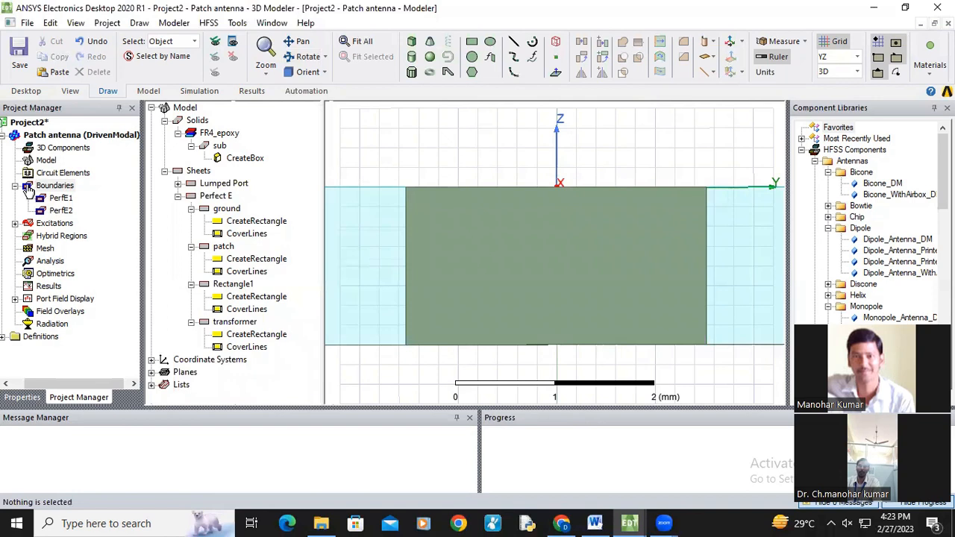
- Highlight excitation 1 in the model and examine the port sheet and its integration line
{"action": "left_click", "coordinate": [15, 224]}
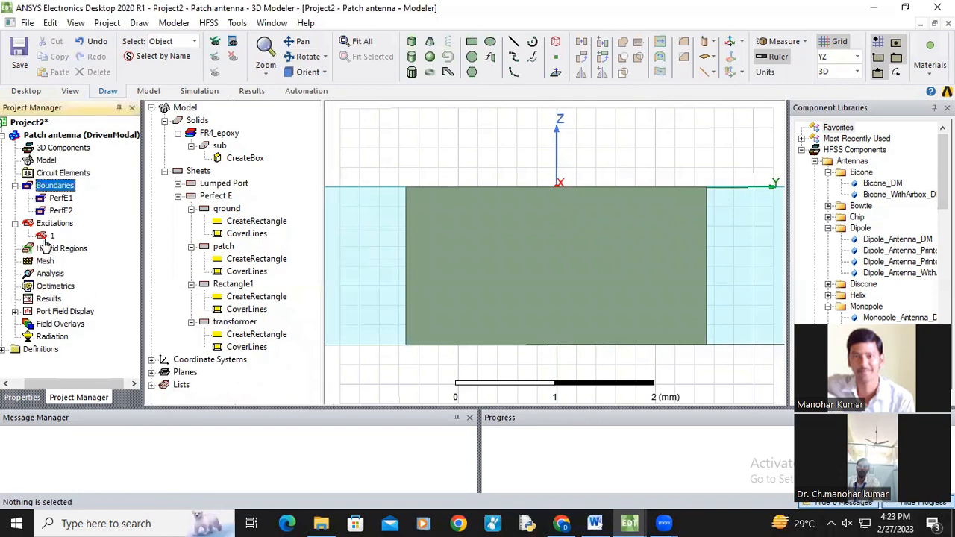
{"action": "left_click", "coordinate": [47, 236]}
{"action": "scroll", "coordinate": [563, 246], "scroll_direction": "down", "scroll_amount": 2}
{"action": "left_click_drag", "start_coordinate": [619, 224], "coordinate": [613, 249]}
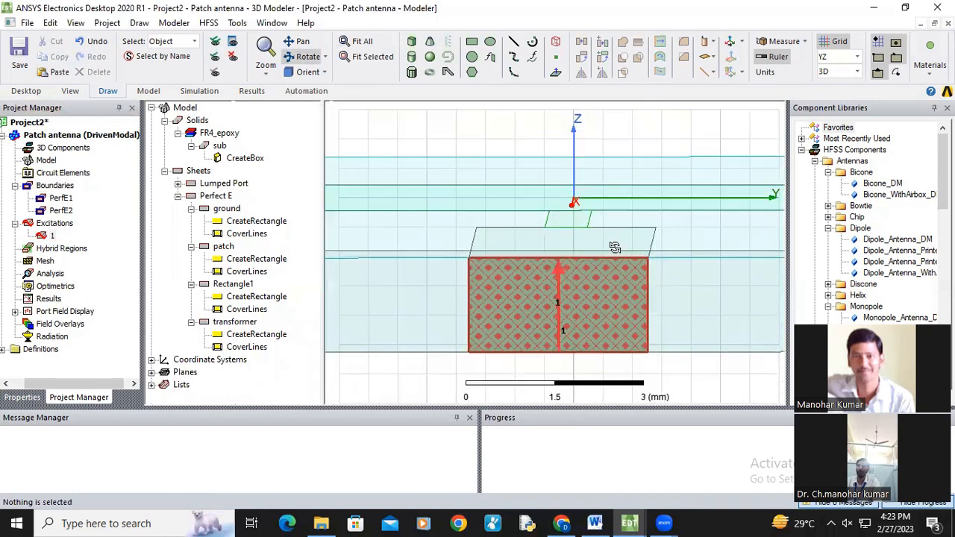
- Set the drawing plane to XY and inspect the whole antenna from the port end to the patch
{"action": "left_click", "coordinate": [834, 58]}
{"action": "left_click", "coordinate": [825, 68]}
{"action": "scroll", "coordinate": [579, 224], "scroll_direction": "down", "scroll_amount": 1}
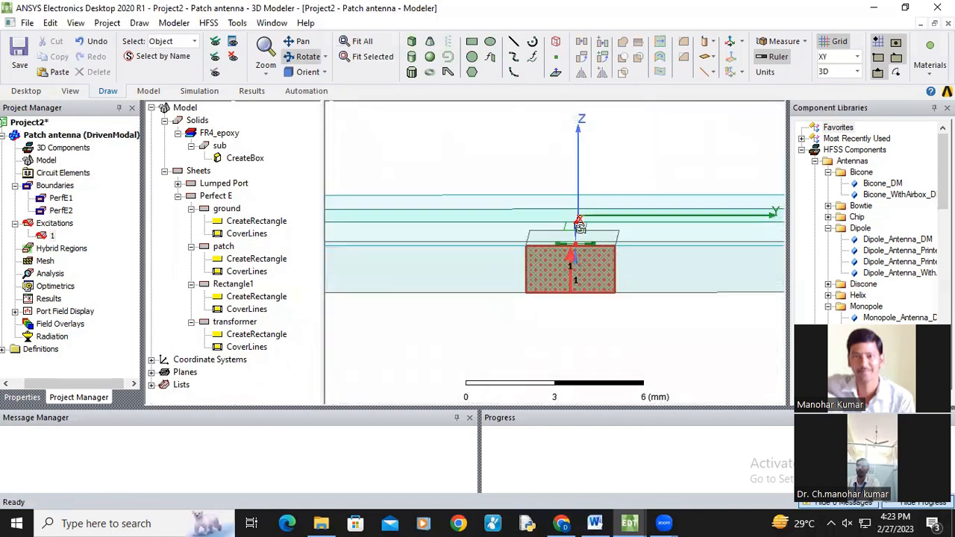
{"action": "scroll", "coordinate": [579, 224], "scroll_direction": "down", "scroll_amount": 1}
{"action": "left_click_drag", "start_coordinate": [580, 220], "coordinate": [539, 208]}
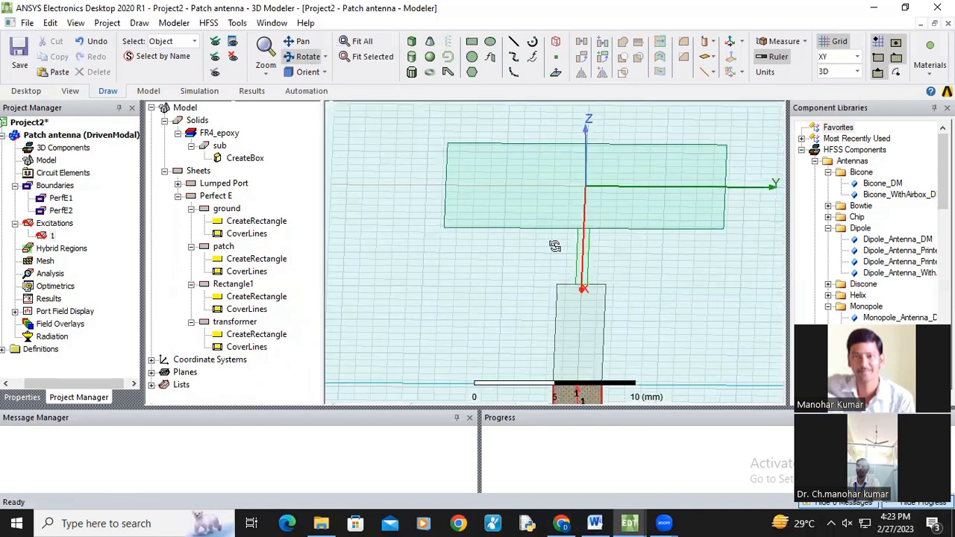
{"action": "scroll", "coordinate": [554, 247], "scroll_direction": "down", "scroll_amount": 1}
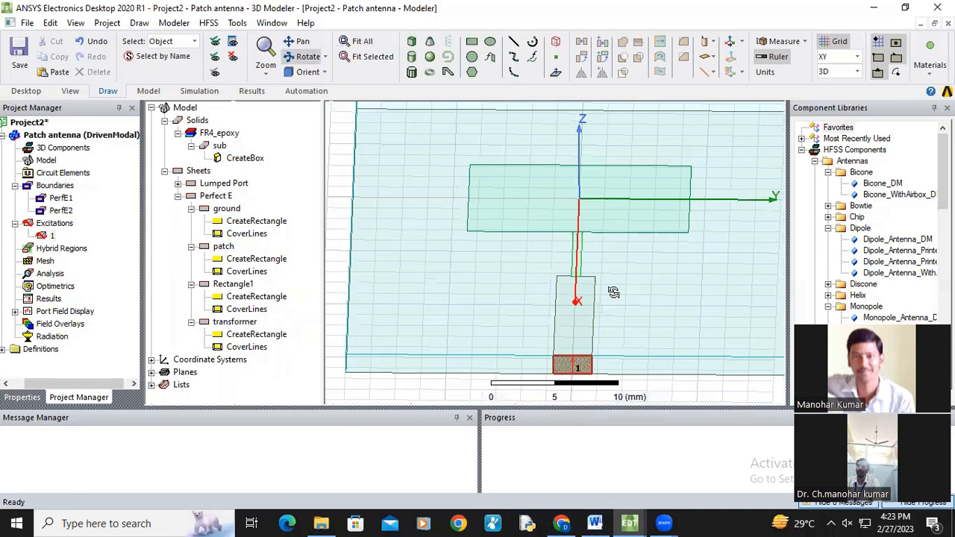
{"action": "left_click_drag", "start_coordinate": [613, 292], "coordinate": [612, 271]}
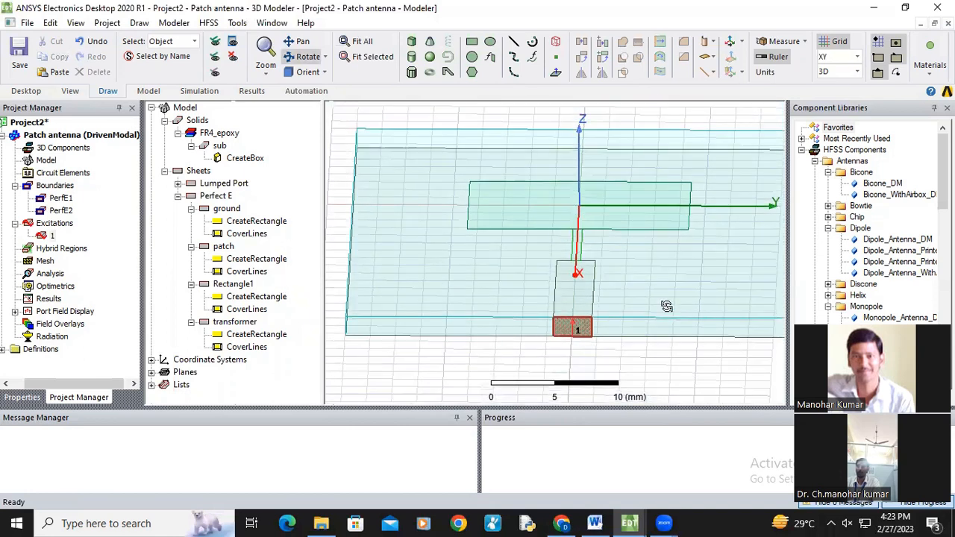
{"action": "scroll", "coordinate": [641, 286], "scroll_direction": "down", "scroll_amount": 1}
{"action": "left_click_drag", "start_coordinate": [642, 286], "coordinate": [637, 287]}
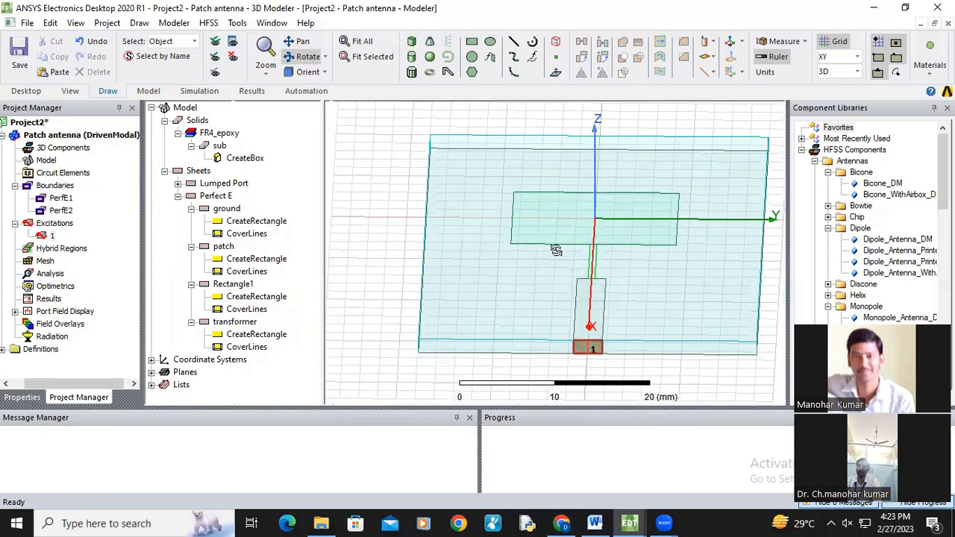
{"action": "scroll", "coordinate": [594, 274], "scroll_direction": "down", "scroll_amount": 1}
{"action": "left_click_drag", "start_coordinate": [594, 274], "coordinate": [582, 294]}
{"action": "scroll", "coordinate": [579, 280], "scroll_direction": "down", "scroll_amount": 1}
{"action": "scroll", "coordinate": [580, 280], "scroll_direction": "down", "scroll_amount": 1}
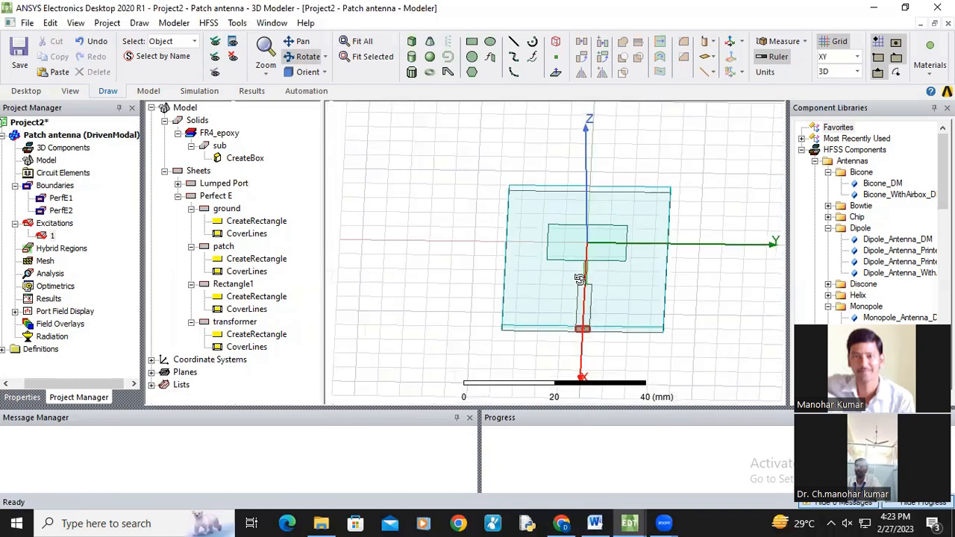
{"action": "scroll", "coordinate": [554, 266], "scroll_direction": "down", "scroll_amount": 1}
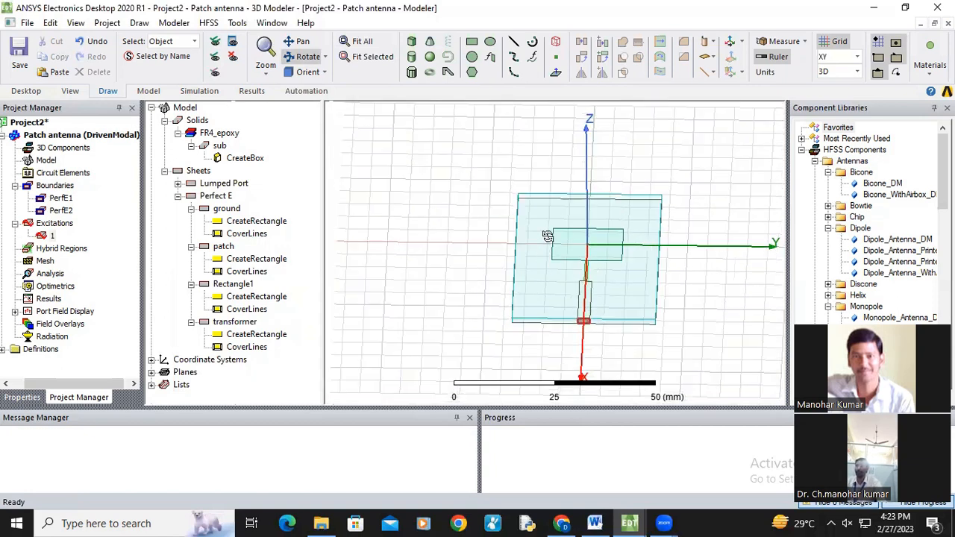
{"action": "scroll", "coordinate": [548, 226], "scroll_direction": "down", "scroll_amount": 1}
{"action": "left_click_drag", "start_coordinate": [518, 275], "coordinate": [514, 258]}
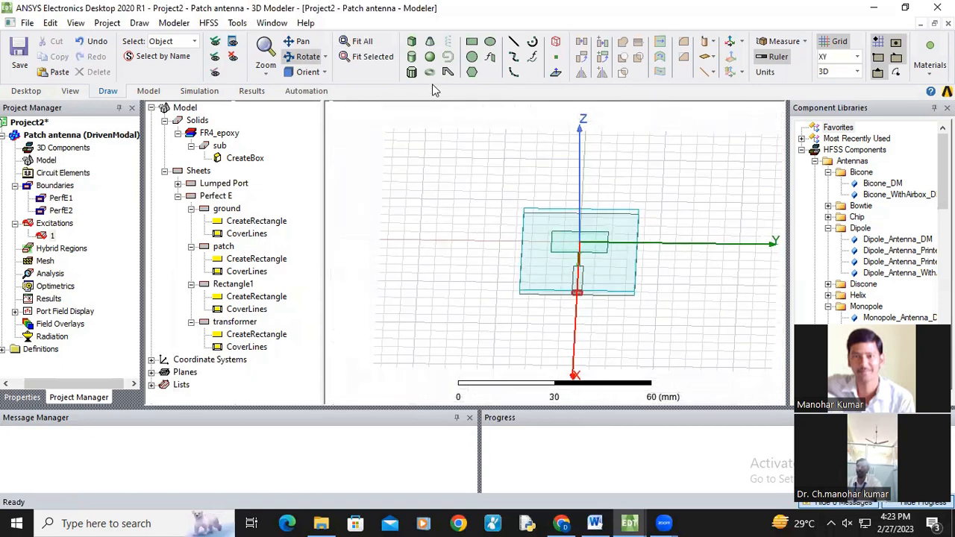
- Draw a box about 80 by 55 mm and 20 mm high around the antenna, starting at -25, -30, 0
{"action": "left_click", "coordinate": [411, 43]}
{"action": "left_click", "coordinate": [486, 200]}
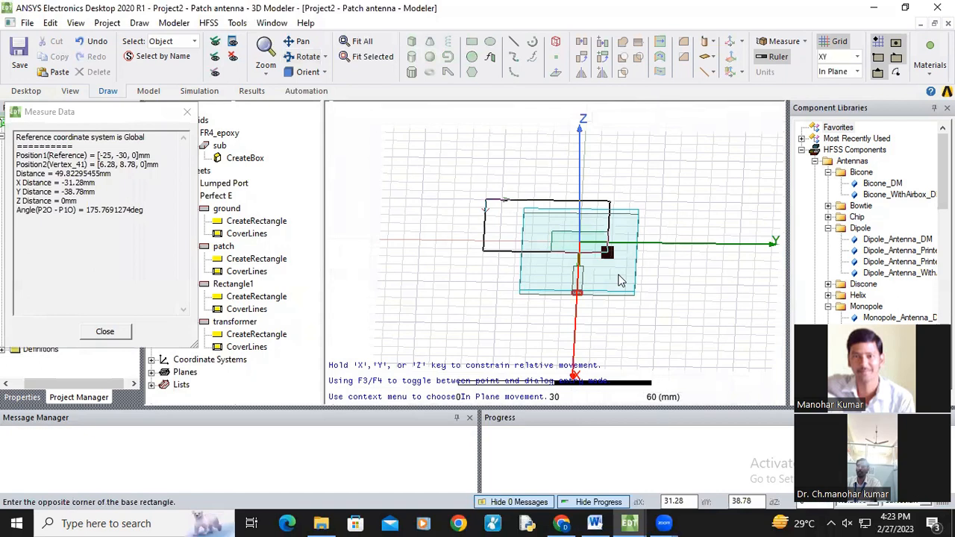
{"action": "left_click", "coordinate": [660, 339]}
{"action": "left_click", "coordinate": [654, 306]}
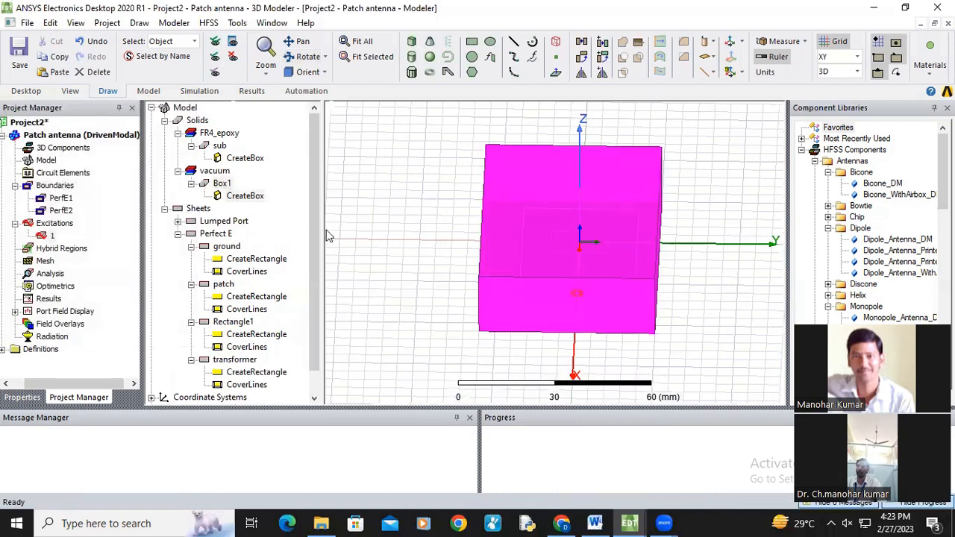
- Rename the new vacuum box as radiation
{"action": "double_click", "coordinate": [221, 183]}
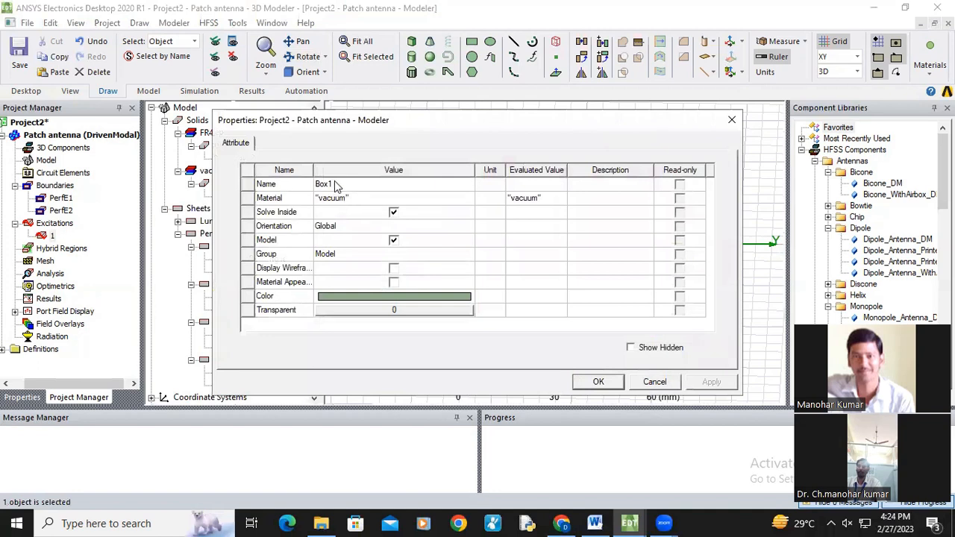
{"action": "left_click", "coordinate": [335, 184]}
{"action": "type", "text": "ra"}
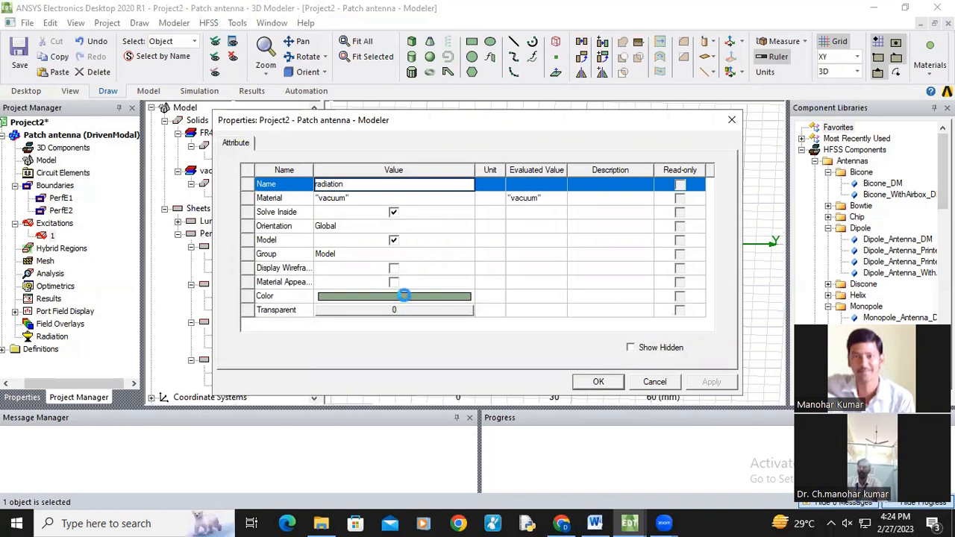
- Color the radiation box orange and set its transparency to 0.6
{"action": "left_click", "coordinate": [353, 184]}
{"action": "left_click", "coordinate": [352, 213]}
{"action": "left_click", "coordinate": [348, 354]}
{"action": "left_click", "coordinate": [437, 311]}
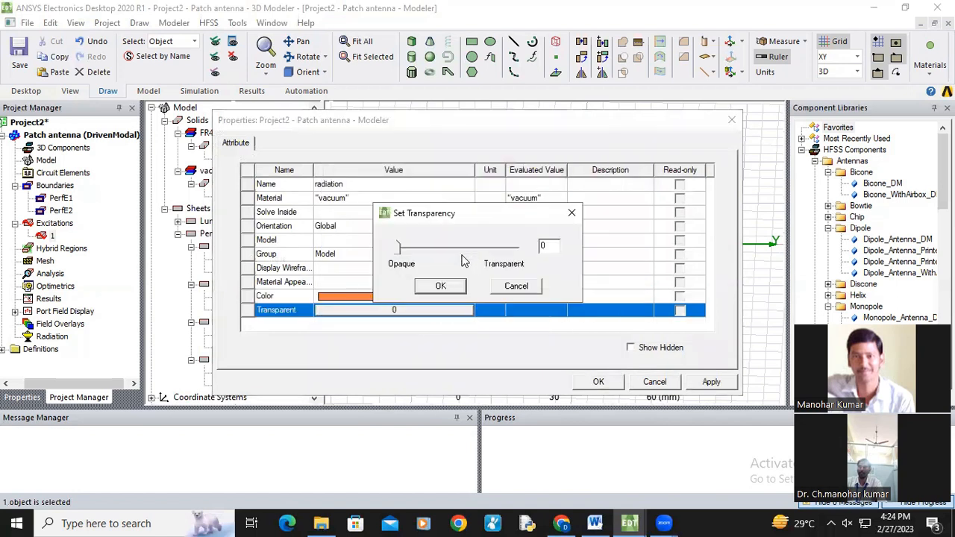
{"action": "left_click", "coordinate": [439, 285]}
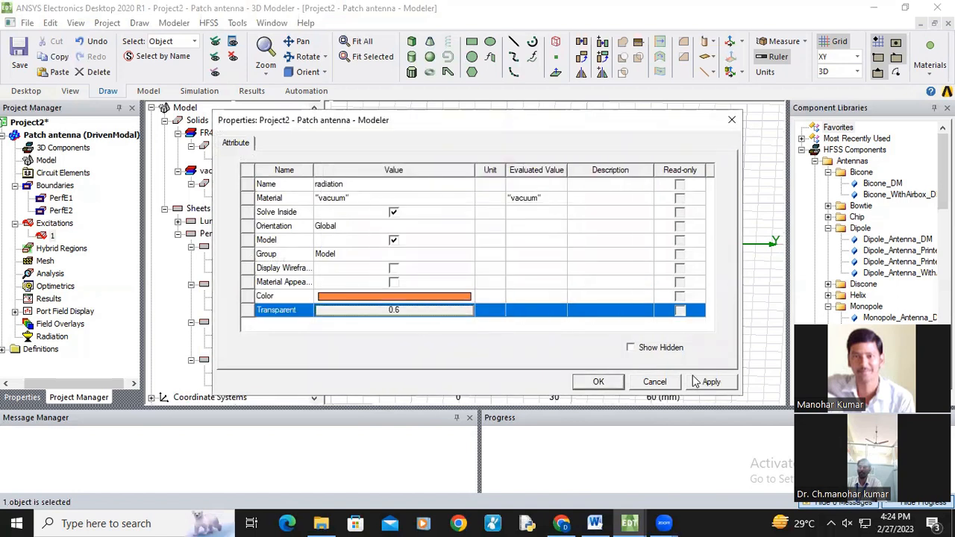
{"action": "left_click", "coordinate": [711, 382]}
{"action": "left_click", "coordinate": [598, 381]}
{"action": "left_click", "coordinate": [549, 302]}
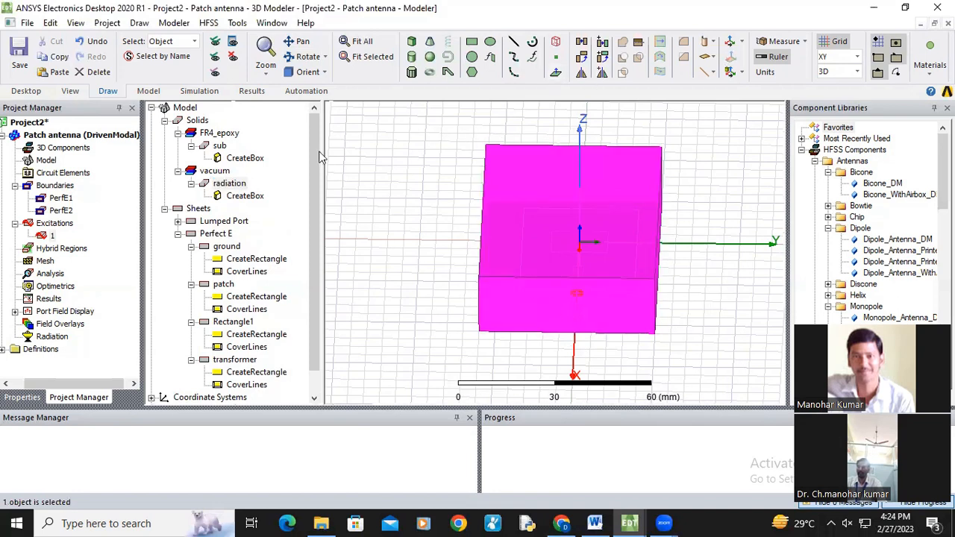
- Open the radiation box's position and size properties
{"action": "double_click", "coordinate": [253, 196]}
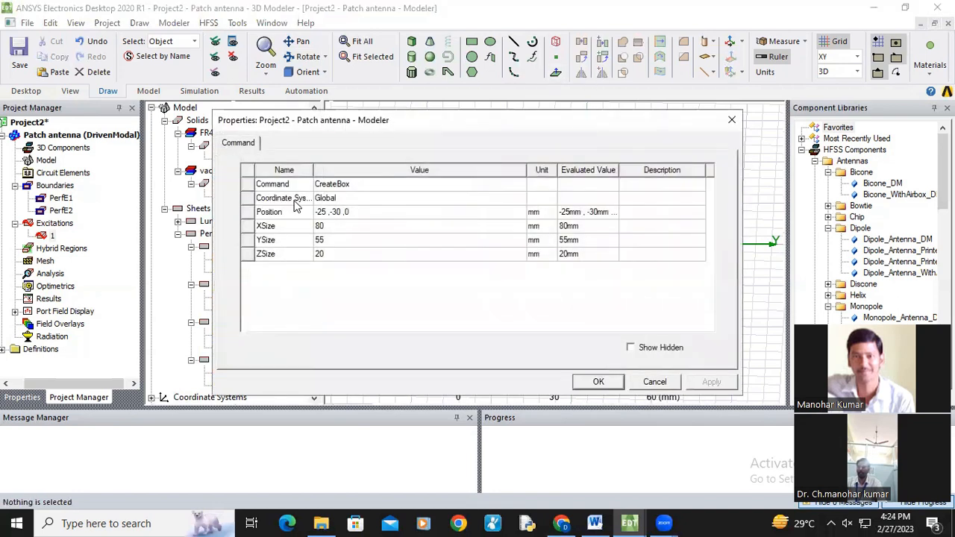